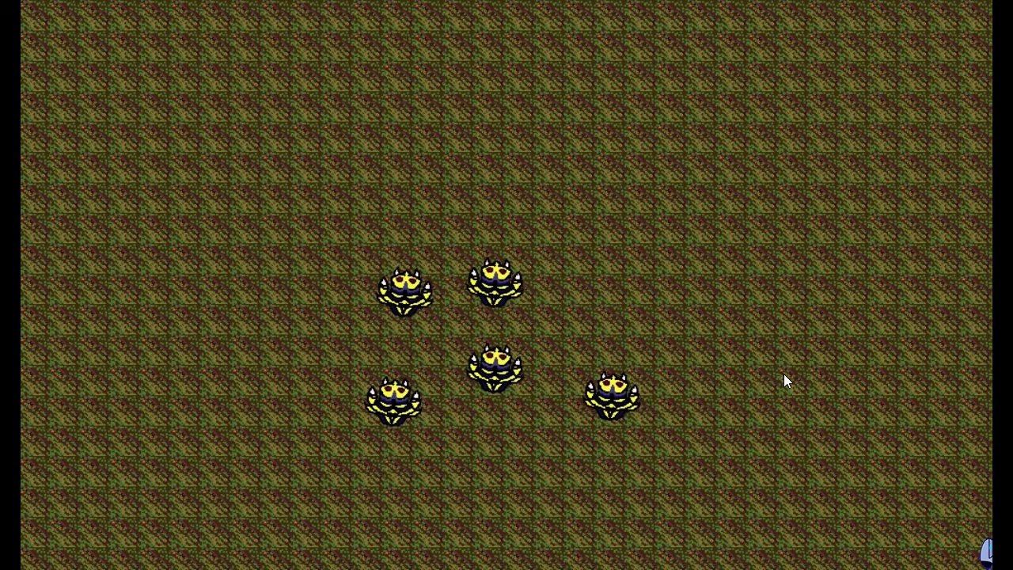
In the running game, drag selection boxes over the creatures, then clear the selection on empty ground.
{"action": "left_click_drag", "start_coordinate": [263, 145], "coordinate": [303, 394]}
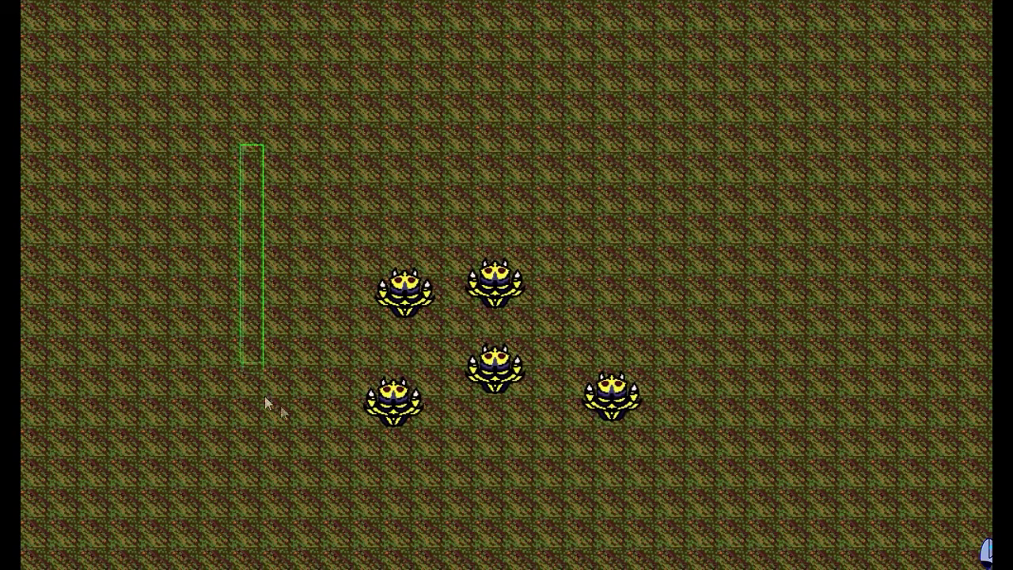
{"action": "left_click_drag", "start_coordinate": [305, 397], "coordinate": [820, 477]}
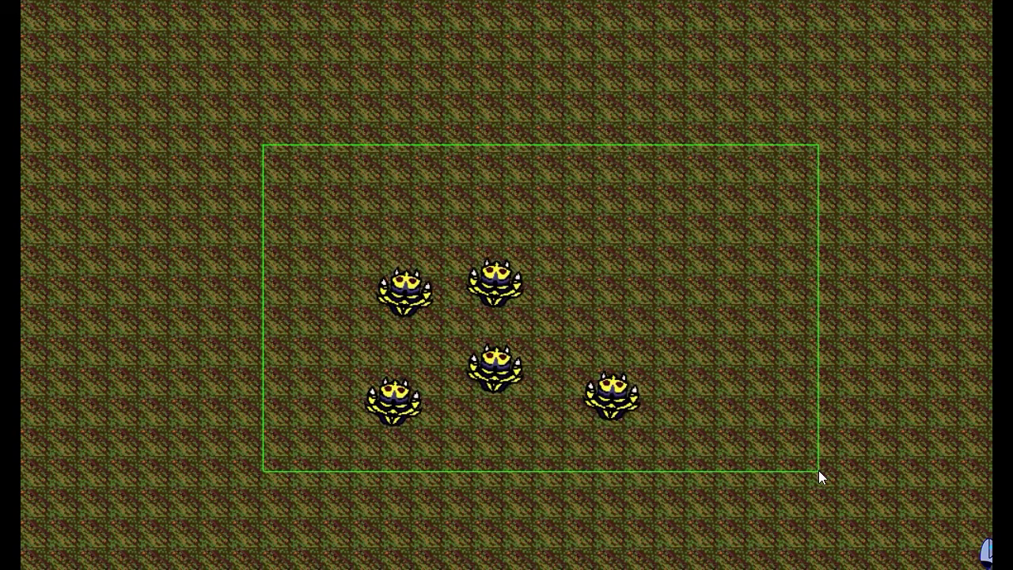
{"action": "mouse_move", "coordinate": [818, 470]}
{"action": "left_mouse_down"}
{"action": "mouse_move", "coordinate": [493, 363]}
{"action": "mouse_move", "coordinate": [482, 345]}
{"action": "left_mouse_up"}
{"action": "left_click_drag", "start_coordinate": [244, 173], "coordinate": [534, 457]}
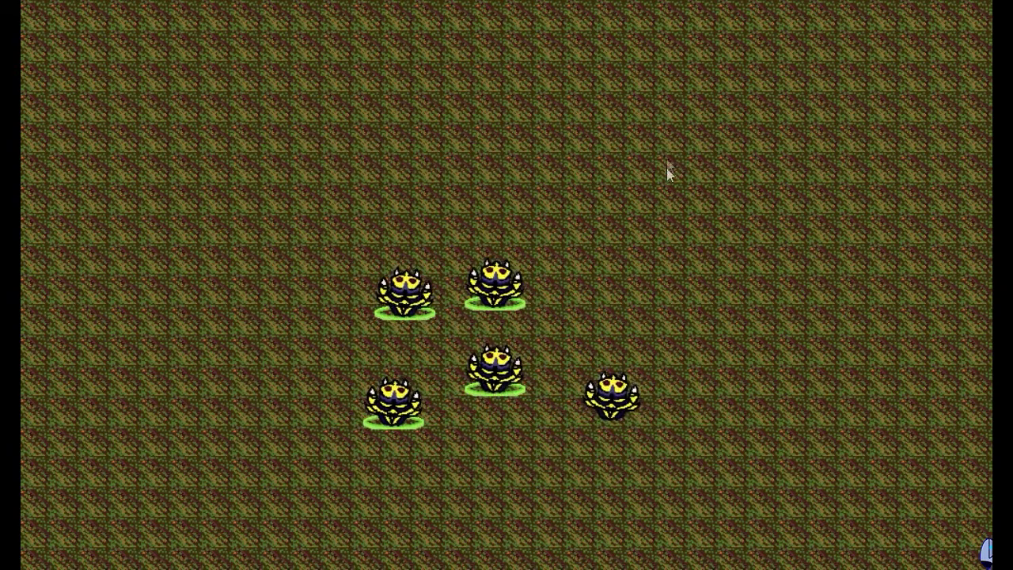
{"action": "mouse_move", "coordinate": [354, 177]}
{"action": "left_mouse_down"}
{"action": "mouse_move", "coordinate": [662, 443]}
{"action": "mouse_move", "coordinate": [679, 439]}
{"action": "left_mouse_up"}
{"action": "left_click", "coordinate": [738, 291]}
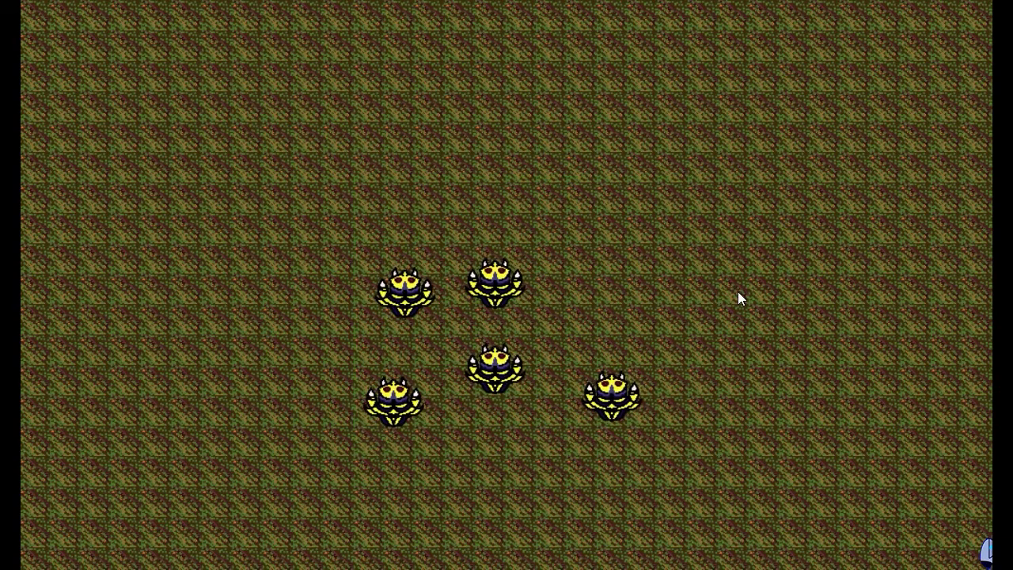
{"action": "left_click_drag", "start_coordinate": [322, 213], "coordinate": [552, 315]}
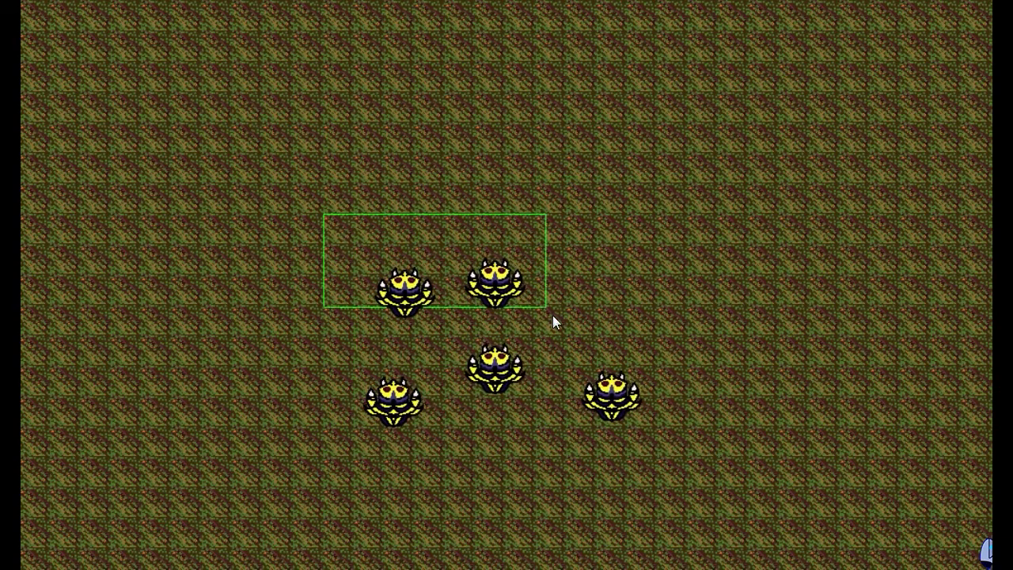
{"action": "left_click", "coordinate": [630, 292]}
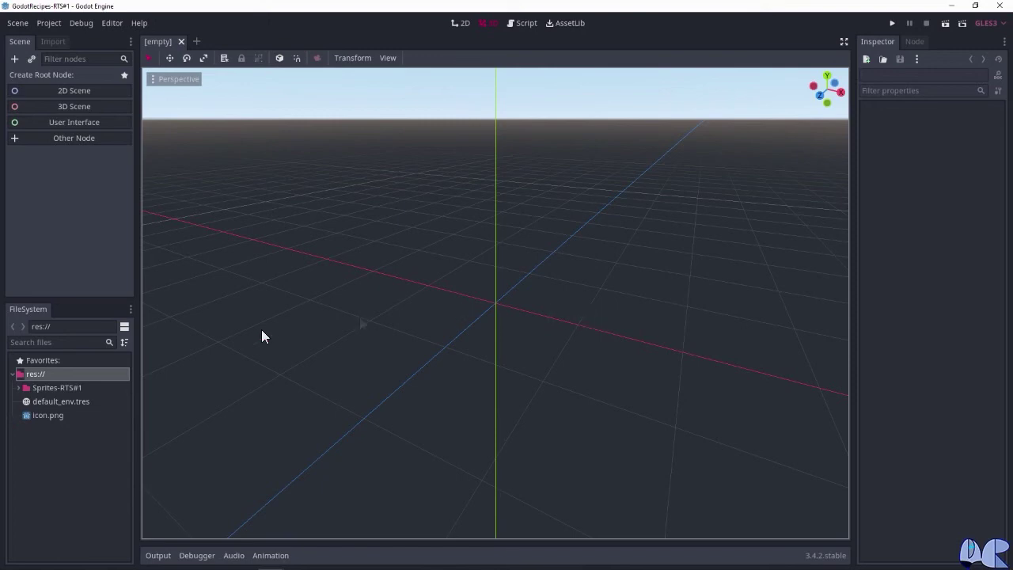
Expand Sprites-RTS#1, create a 2D Scene root and rename it Game.
{"action": "left_click", "coordinate": [19, 388]}
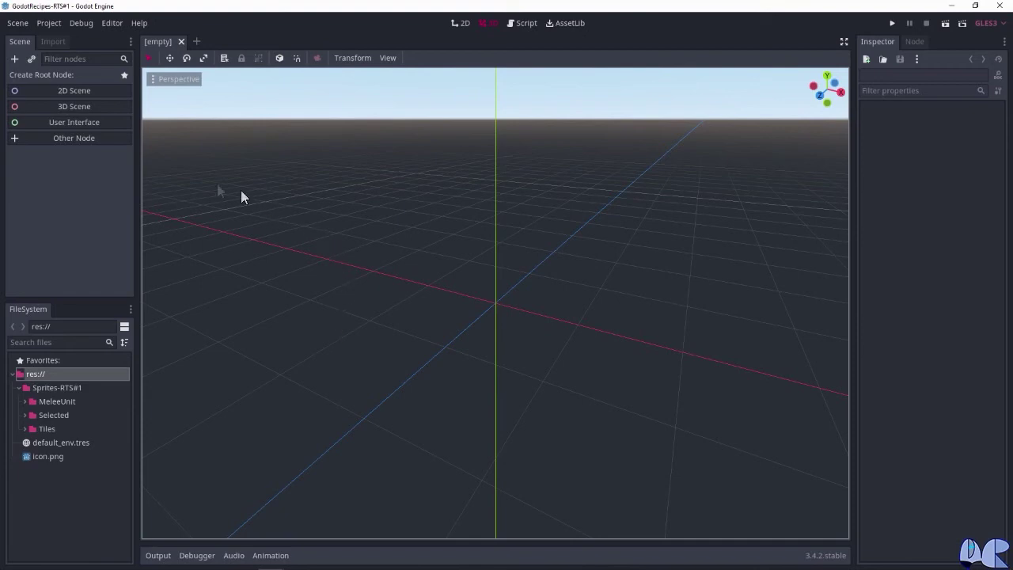
{"action": "left_click", "coordinate": [83, 91]}
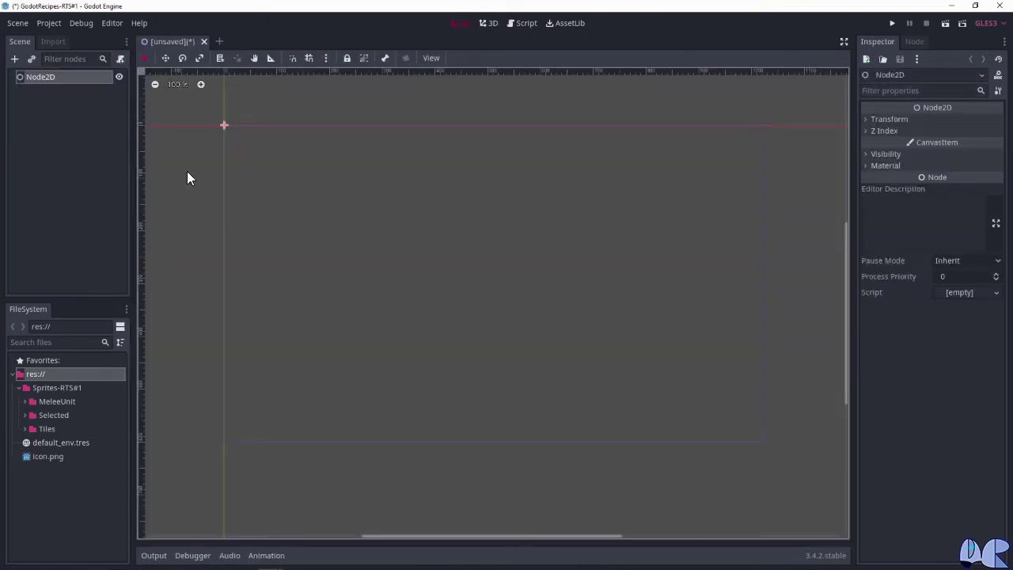
{"action": "double_click", "coordinate": [59, 77]}
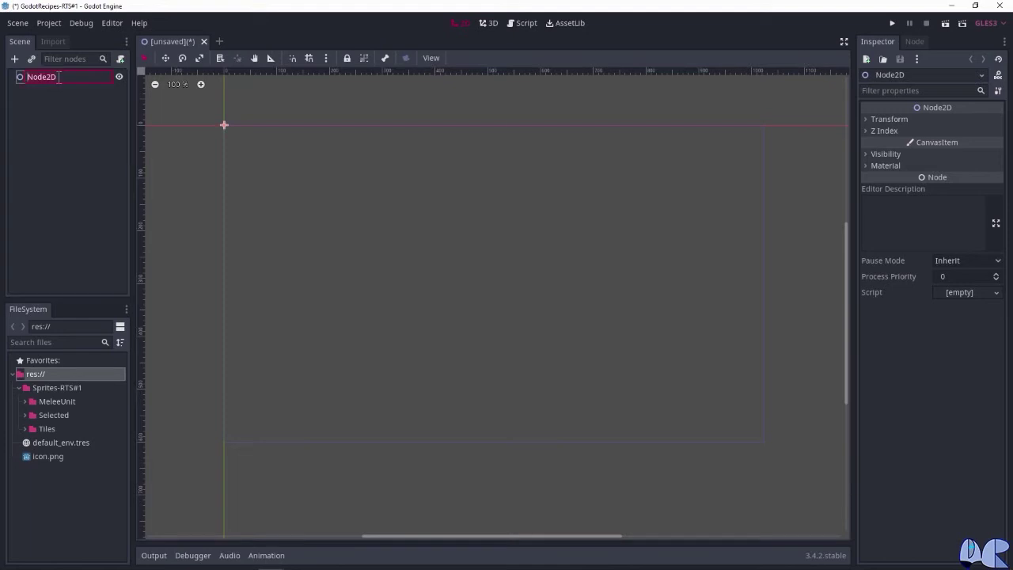
{"action": "type", "text": "Game"}
{"action": "key", "text": "Return"}
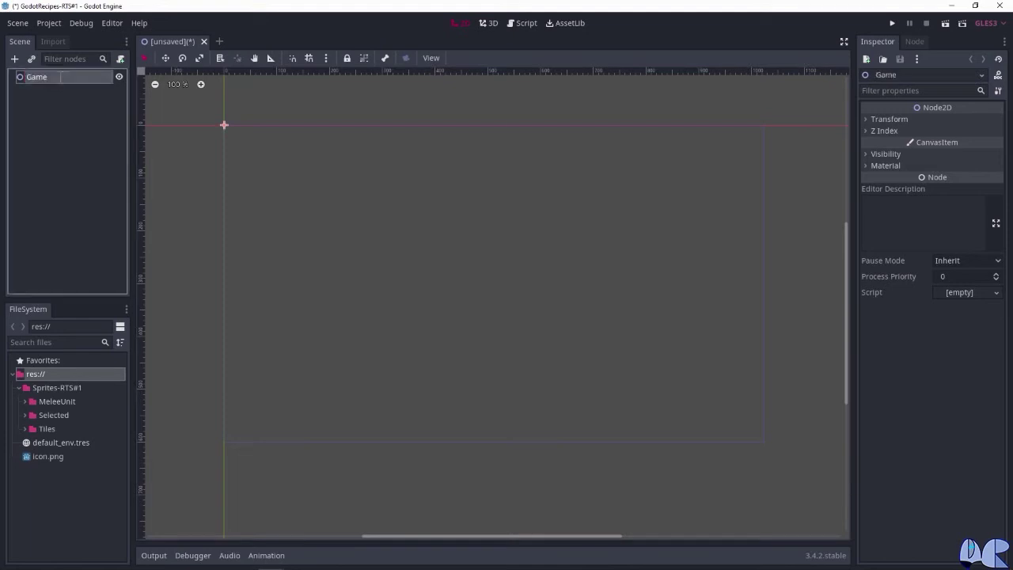
{"action": "left_click", "coordinate": [16, 60]}
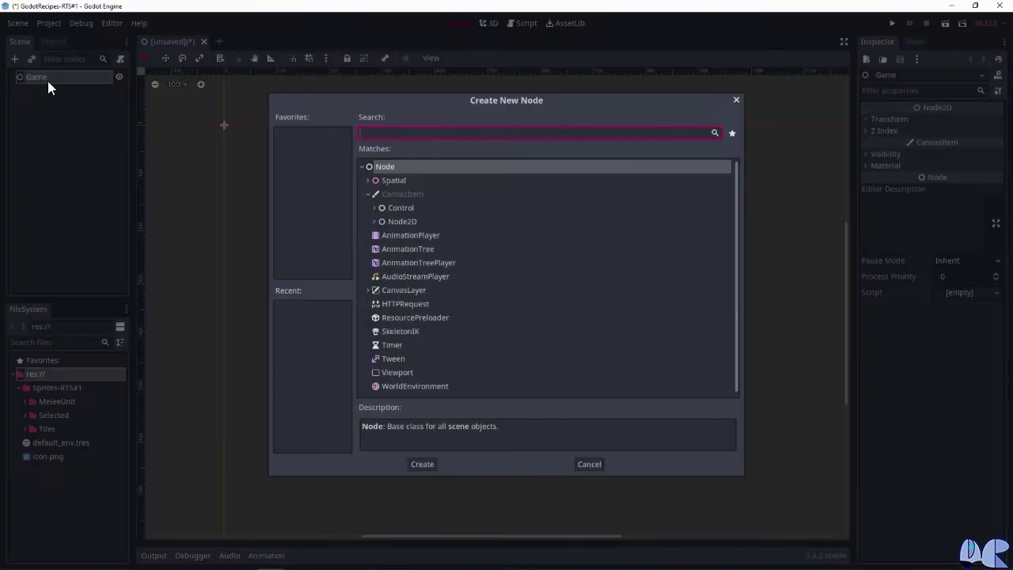
Add a TileMap node under Game and set its cell size to 32 × 32.
{"action": "type", "text": "Tilemap"}
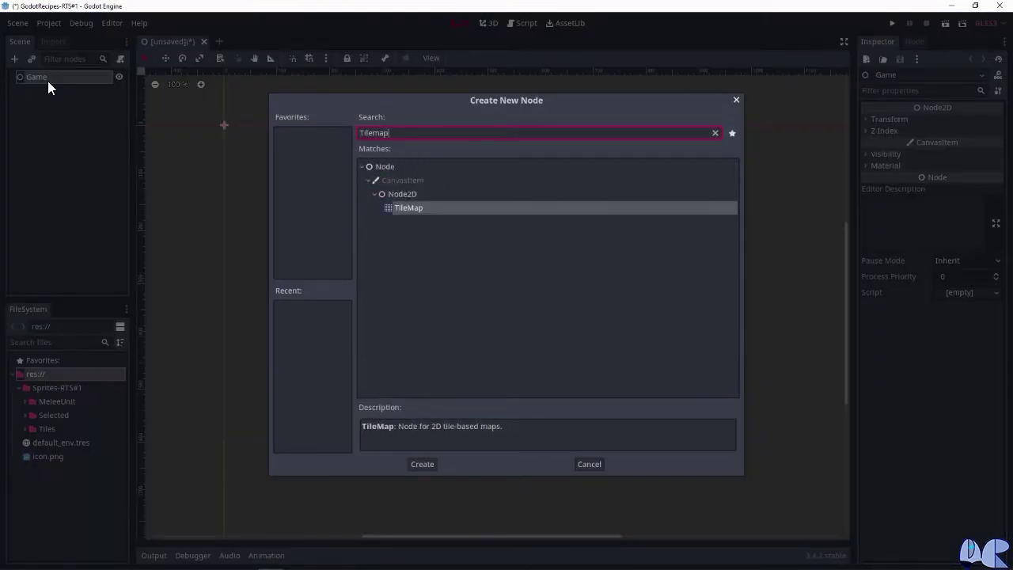
{"action": "key", "text": "Return"}
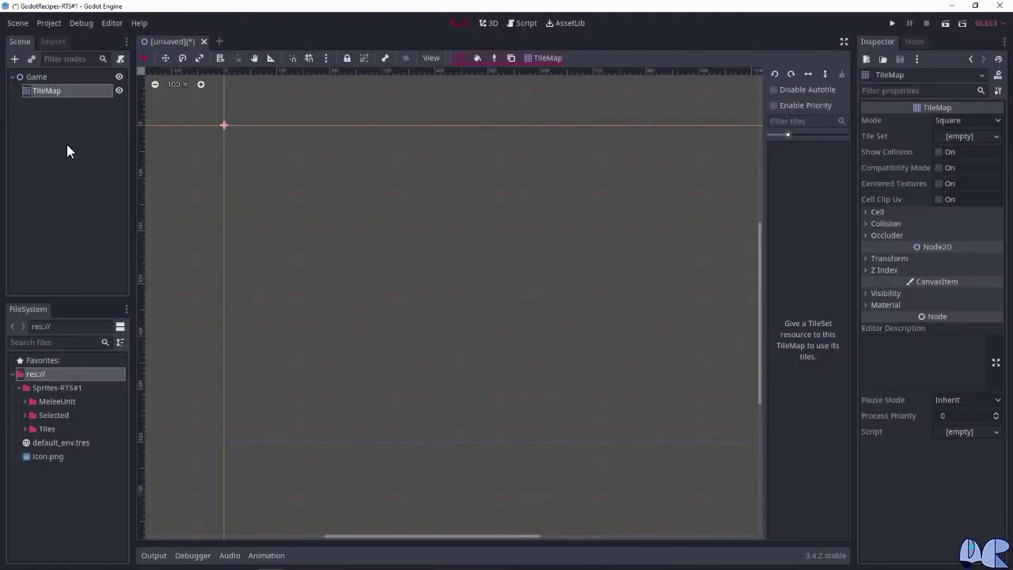
{"action": "left_click", "coordinate": [876, 212]}
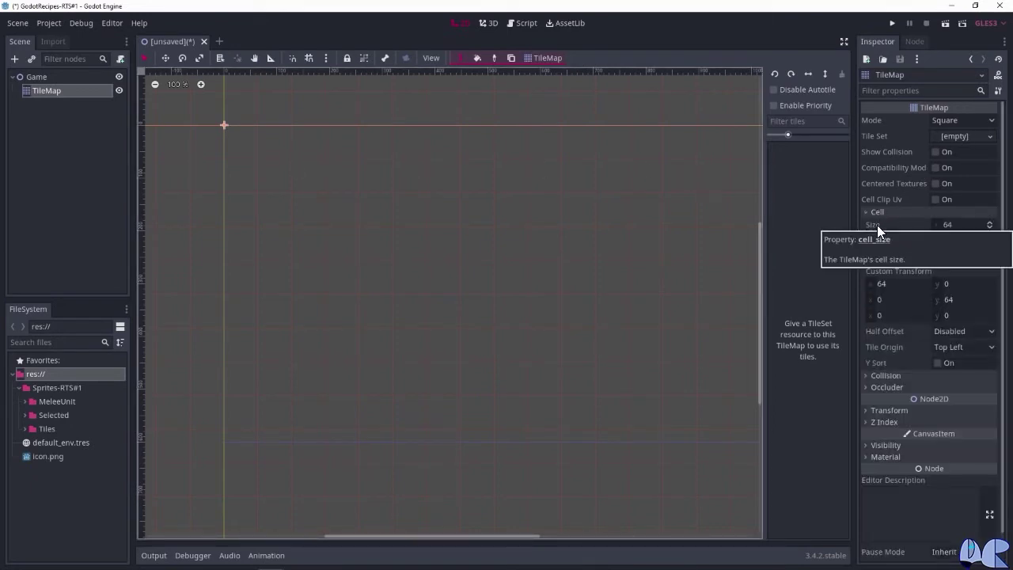
{"action": "left_click", "coordinate": [966, 226]}
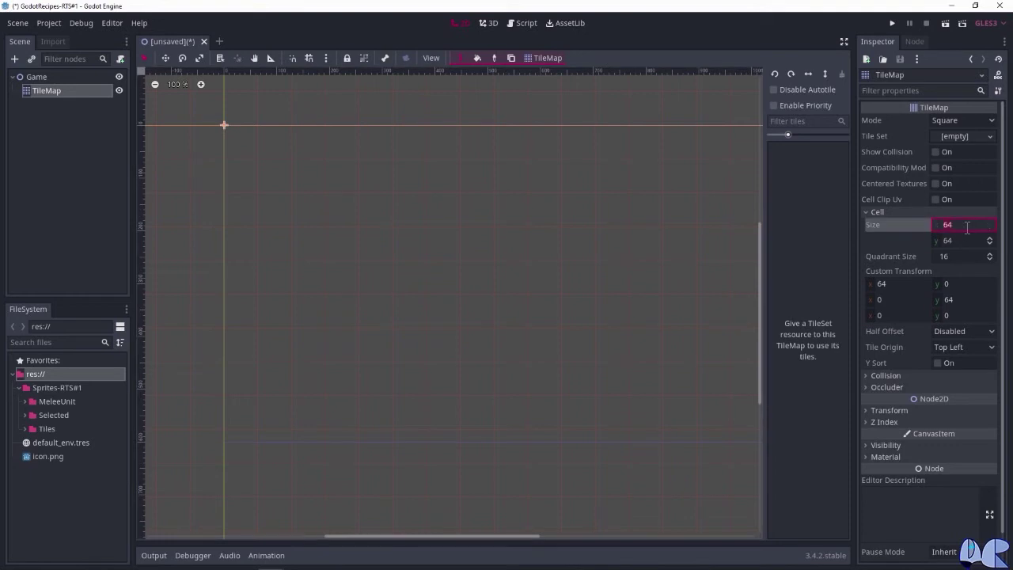
{"action": "type", "text": "32"}
{"action": "left_click", "coordinate": [962, 239]}
{"action": "type", "text": "32"}
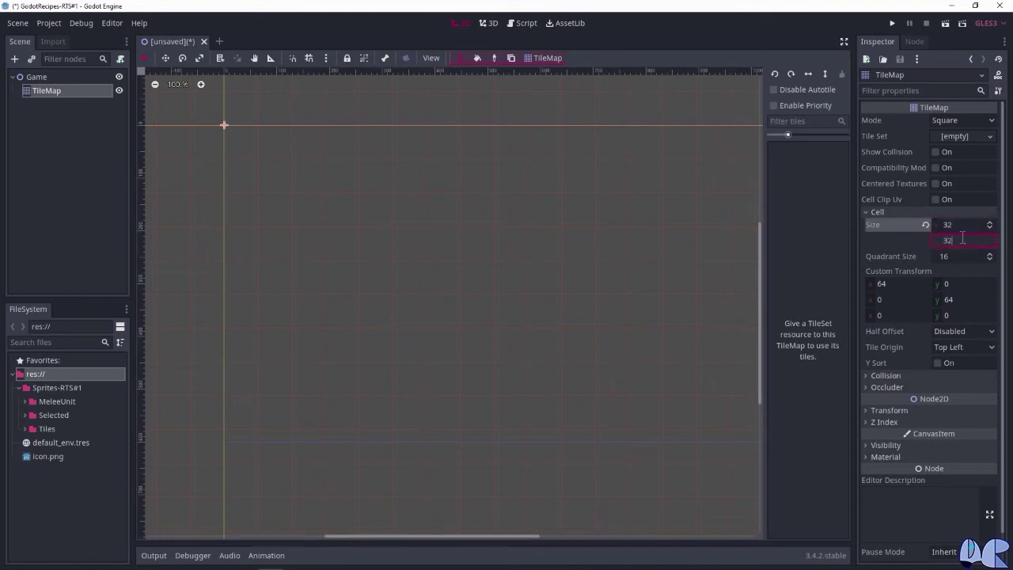
{"action": "key", "text": "Return"}
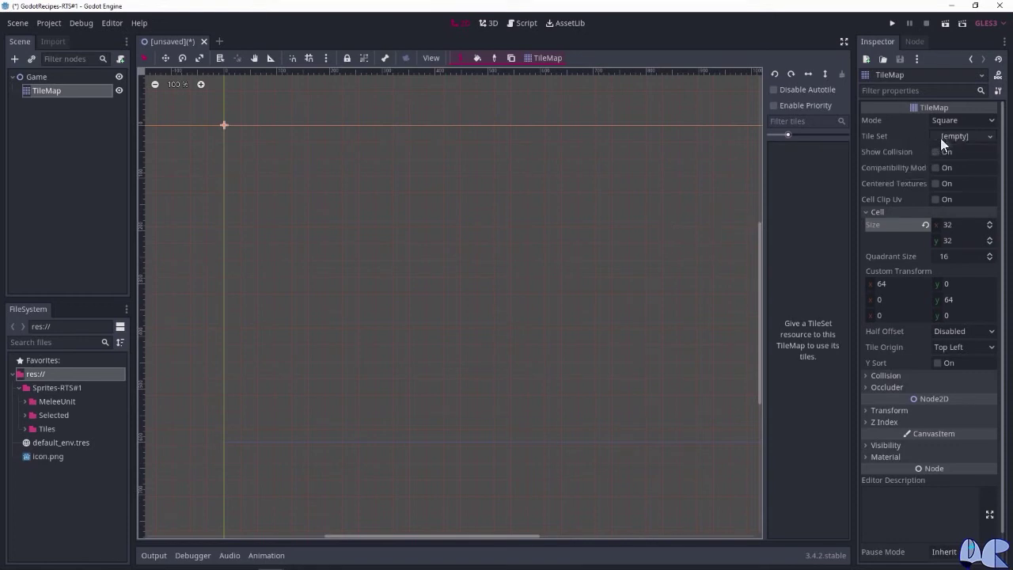
{"action": "left_click", "coordinate": [963, 136]}
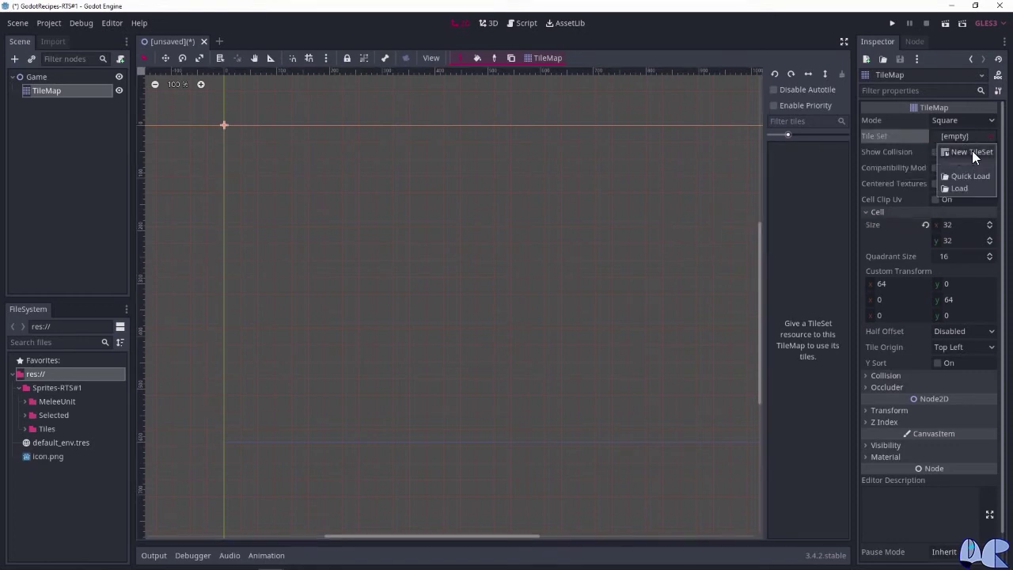
Create a new TileSet for the TileMap and add Ground.png as its texture.
{"action": "left_click", "coordinate": [972, 152]}
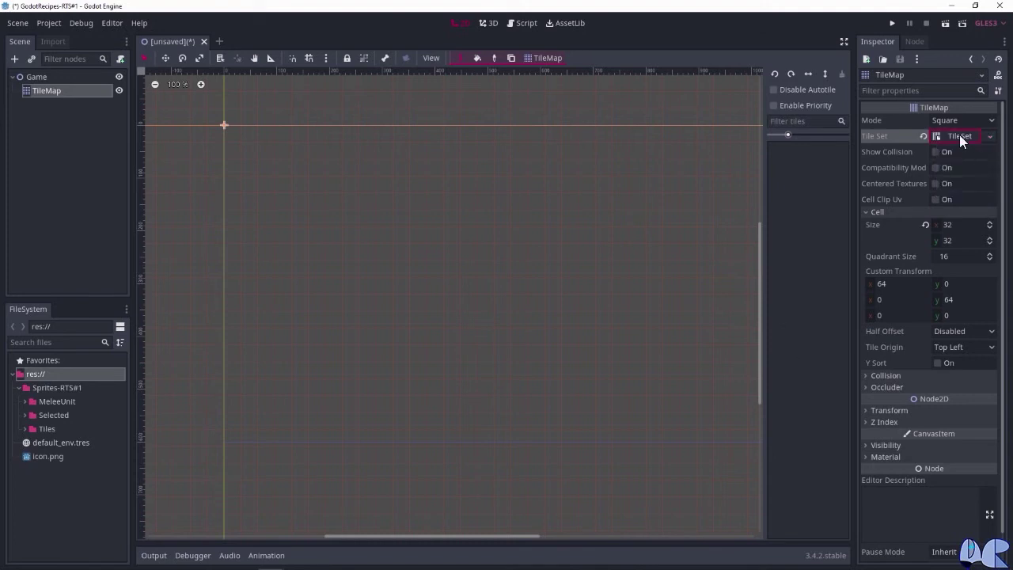
{"action": "left_click", "coordinate": [959, 137]}
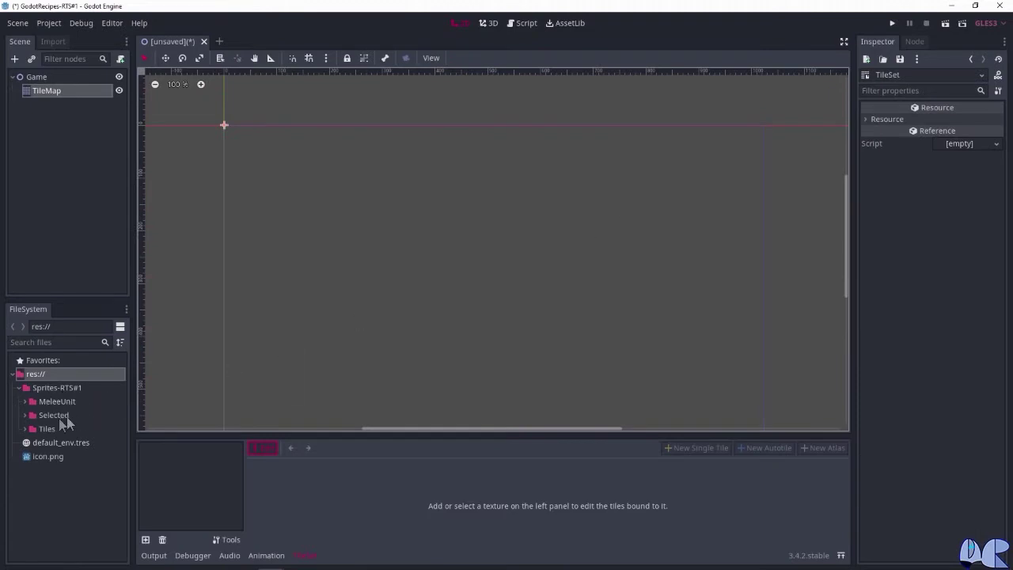
{"action": "left_click", "coordinate": [25, 428]}
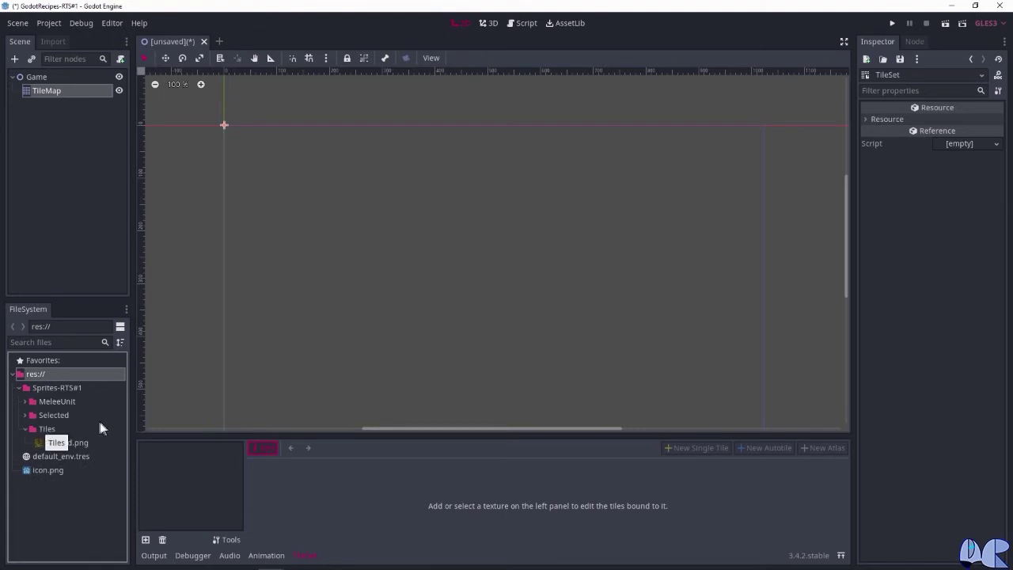
{"action": "left_click_drag", "start_coordinate": [68, 441], "coordinate": [193, 472]}
{"action": "left_click_drag", "start_coordinate": [71, 441], "coordinate": [205, 486]}
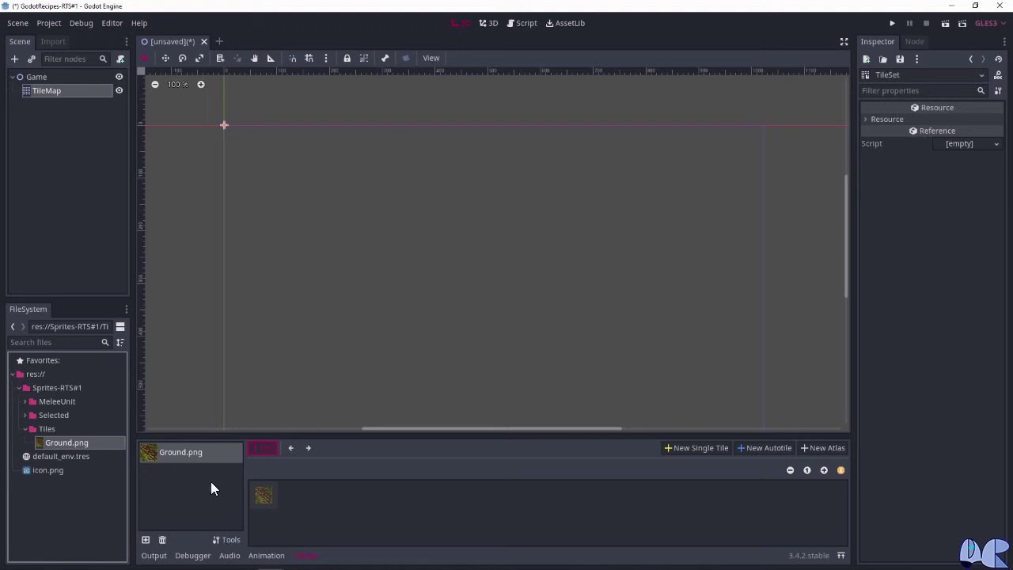
Define Ground.png as a new single tile region with grid snapping enabled.
{"action": "left_click", "coordinate": [702, 448]}
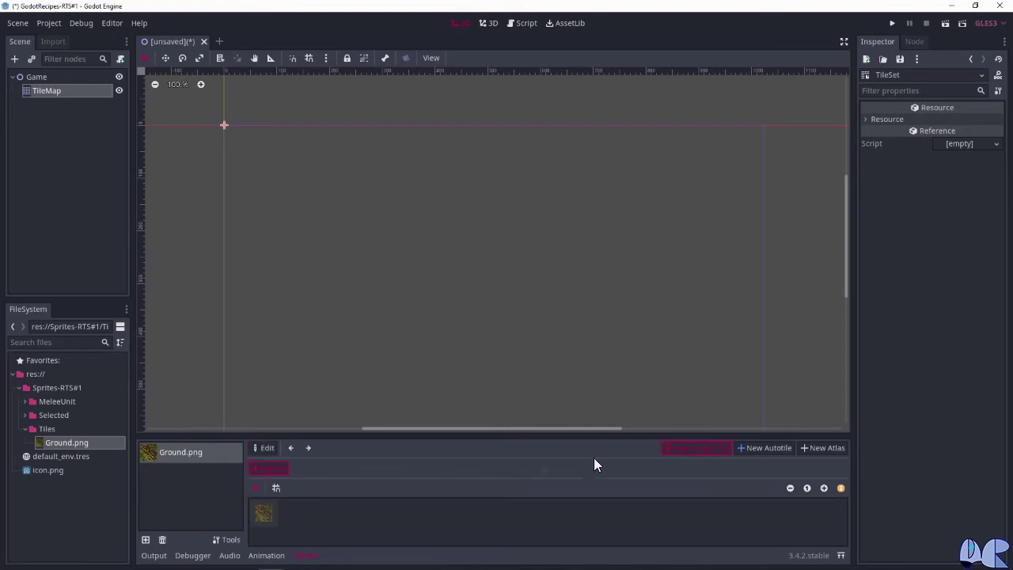
{"action": "left_click", "coordinate": [275, 487]}
{"action": "left_click", "coordinate": [264, 515]}
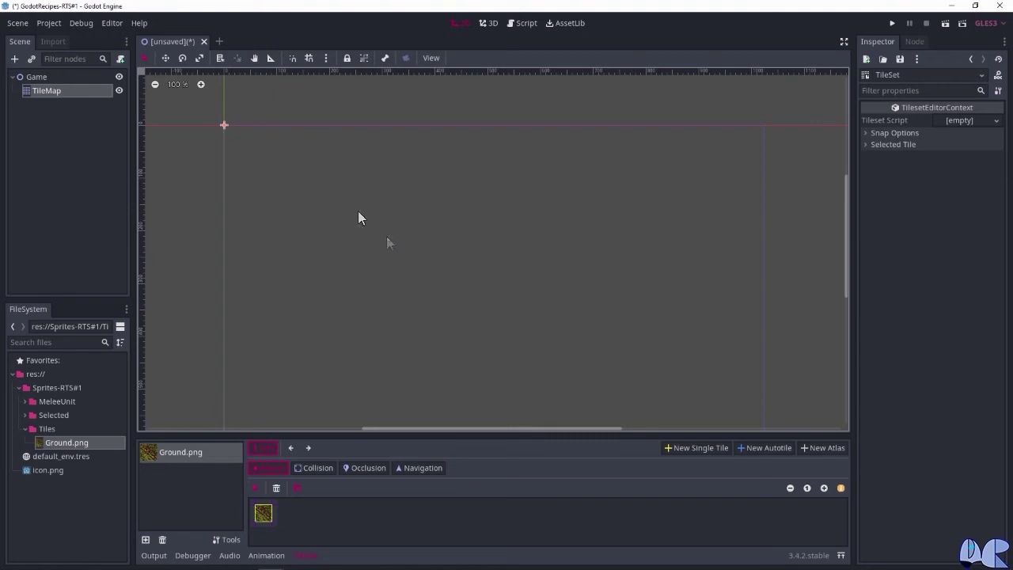
{"action": "left_click", "coordinate": [52, 93]}
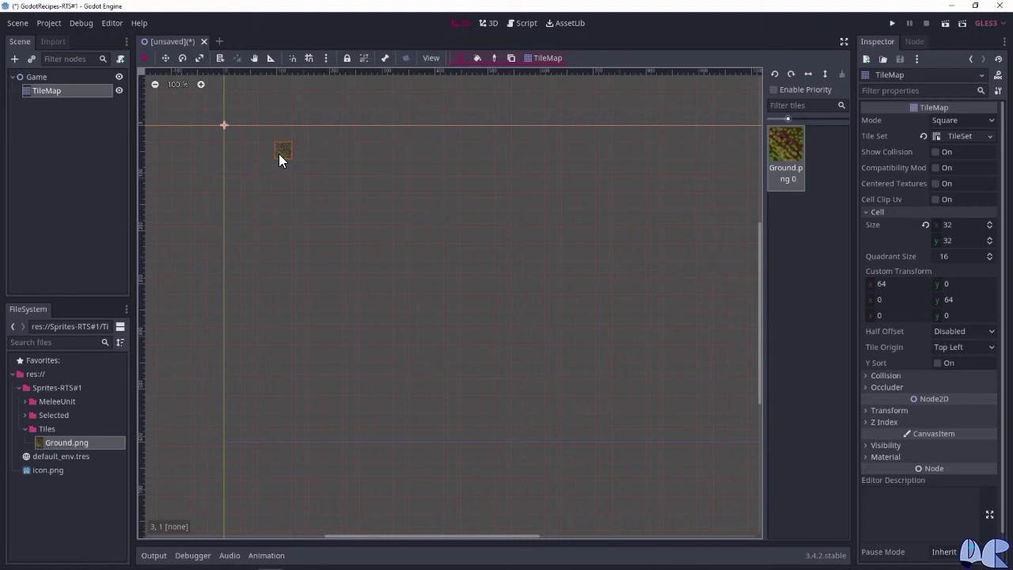
Paint a Ground.png rectangle from the origin down to row 18.
{"action": "scroll", "coordinate": [280, 153], "scroll_direction": "down", "scroll_amount": 1}
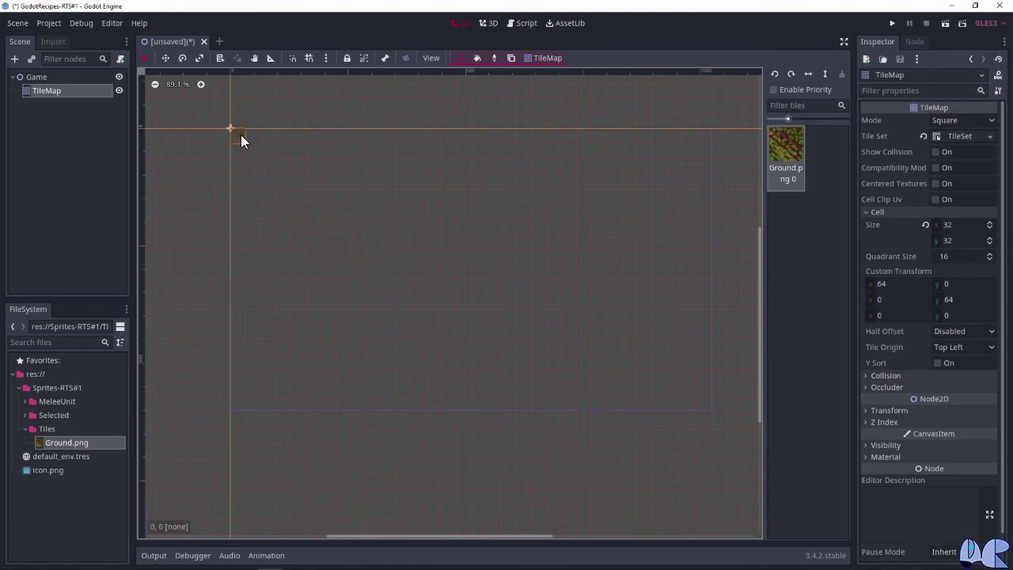
{"action": "left_click_drag", "start_coordinate": [240, 136], "coordinate": [699, 318], "text": "ctrl+shift"}
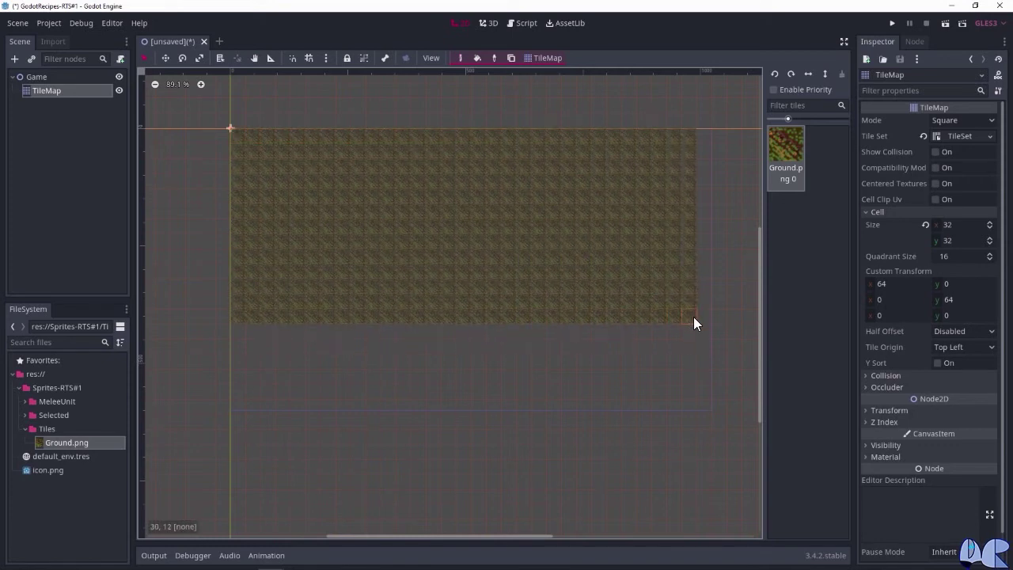
{"action": "left_click_drag", "start_coordinate": [699, 321], "coordinate": [695, 406], "text": "ctrl+shift"}
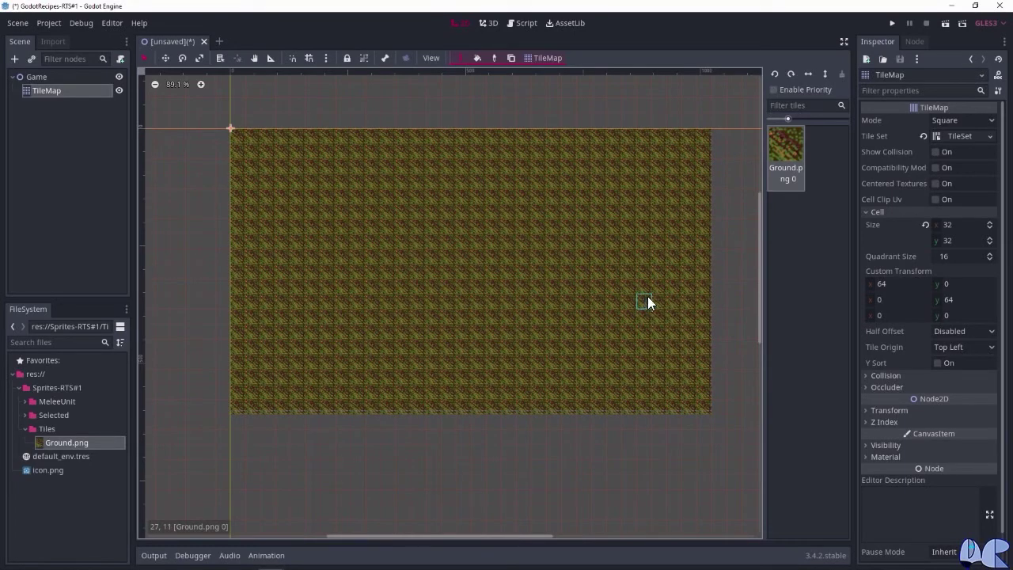
{"action": "left_click", "coordinate": [17, 23]}
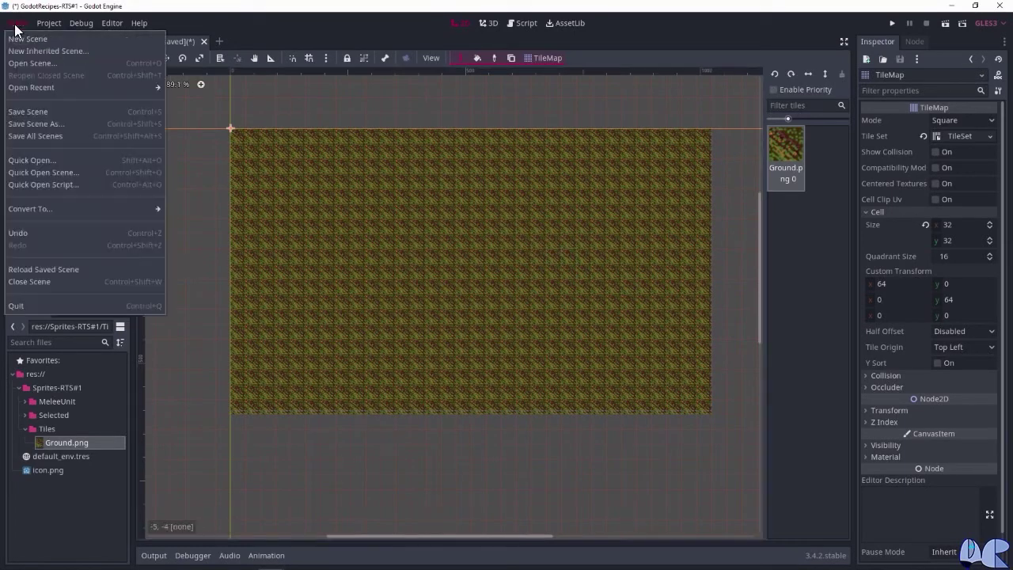
Use Save Scene As to create a Main folder and save the scene there as Game.tscn.
{"action": "left_click", "coordinate": [40, 127]}
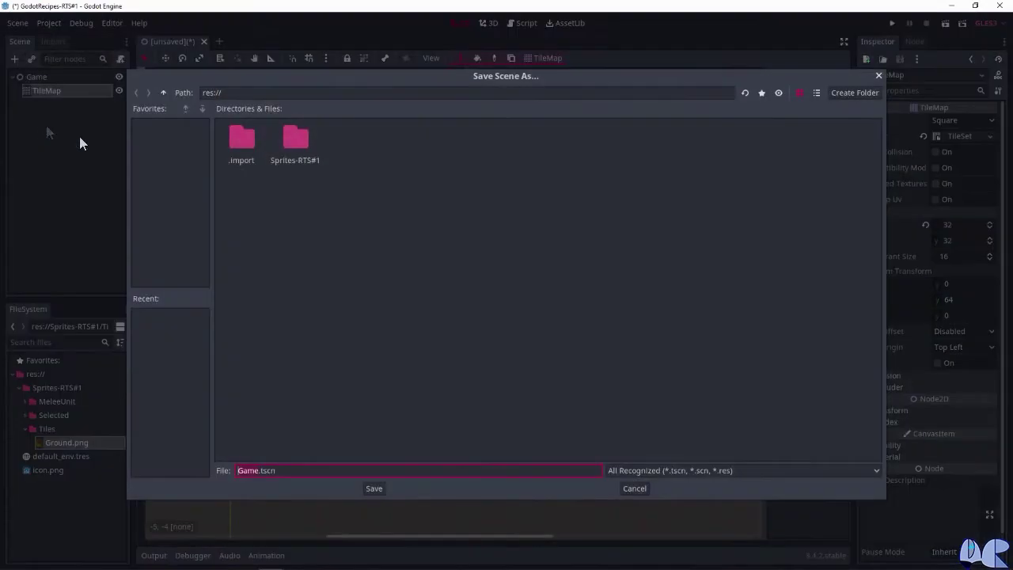
{"action": "right_click", "coordinate": [391, 177]}
{"action": "left_click", "coordinate": [407, 184]}
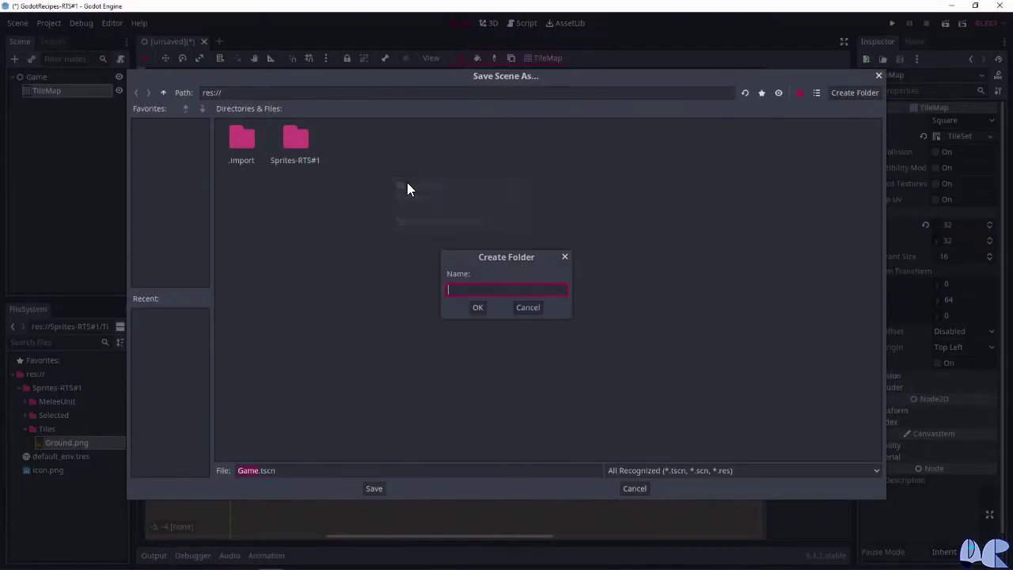
{"action": "type", "text": "Main"}
{"action": "key", "text": "Return"}
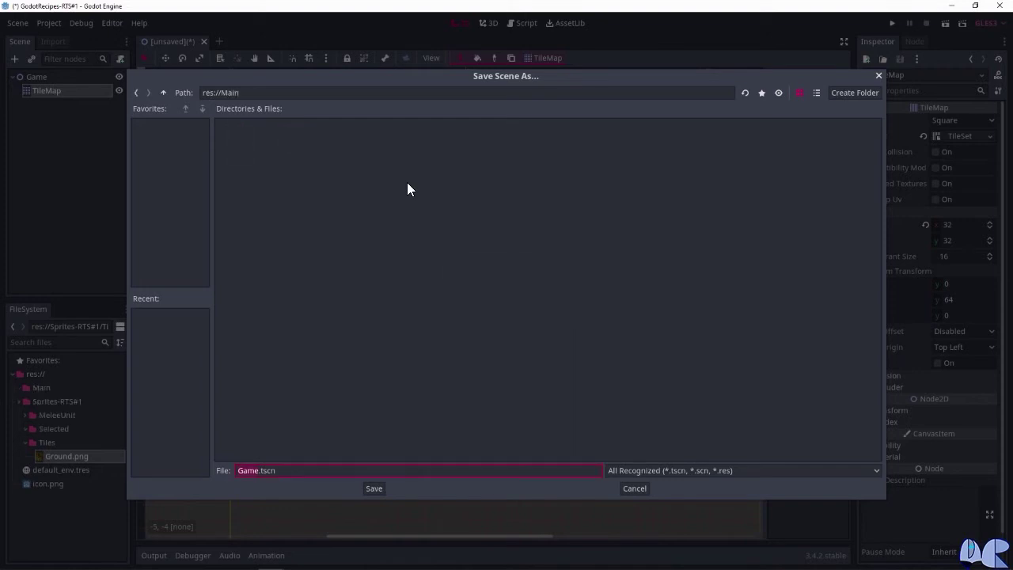
{"action": "left_click", "coordinate": [372, 488]}
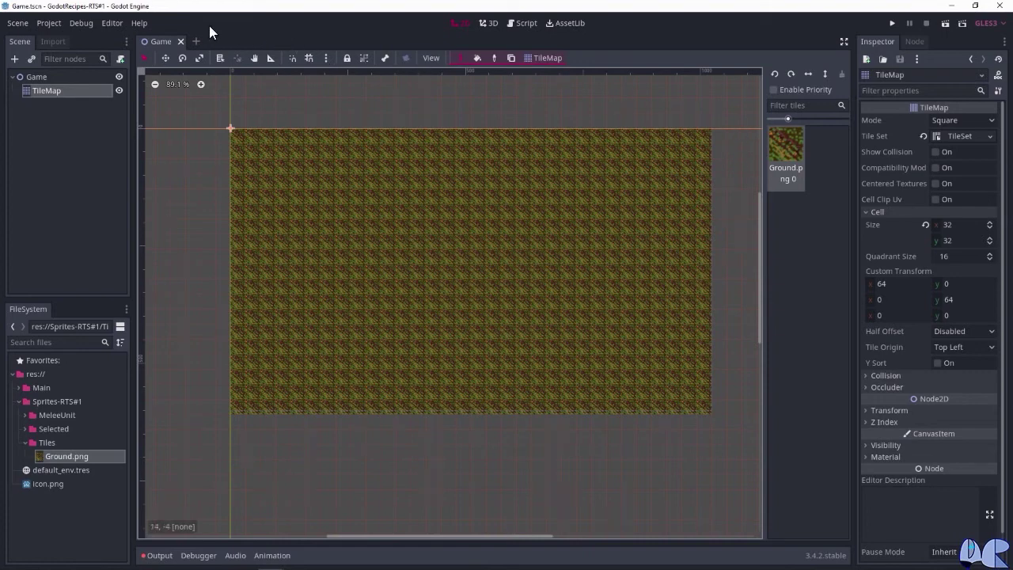
{"action": "left_click", "coordinate": [196, 42]}
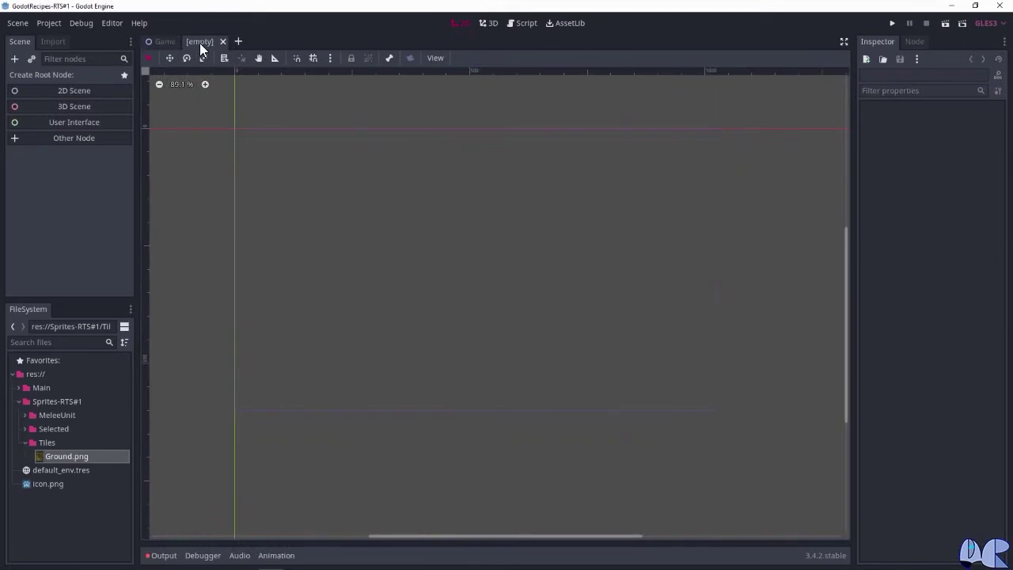
Create a KinematicBody2D scene root and rename it MeleeUnit.
{"action": "left_click", "coordinate": [12, 60]}
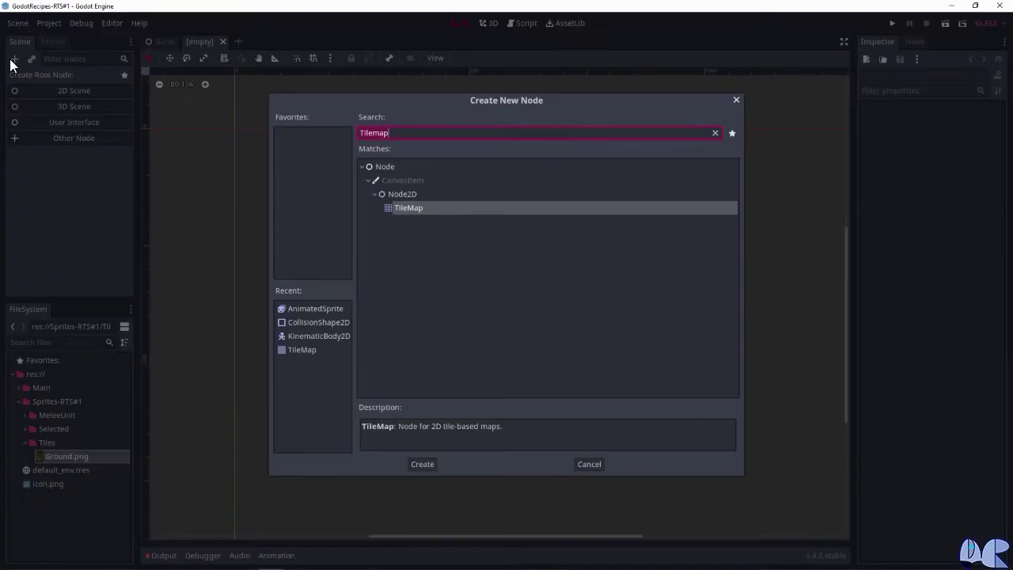
{"action": "type", "text": "Kinema"}
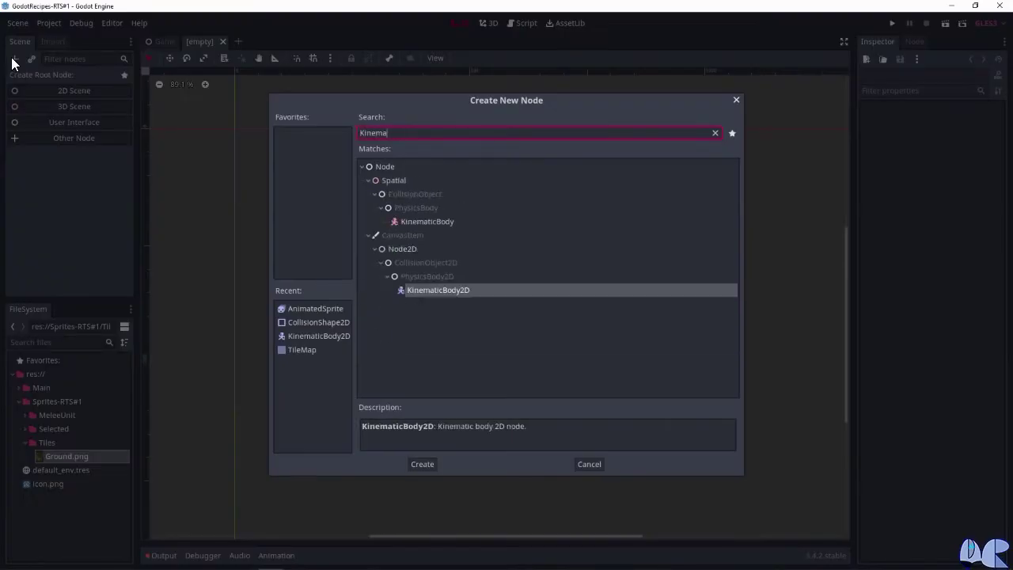
{"action": "left_click", "coordinate": [407, 463]}
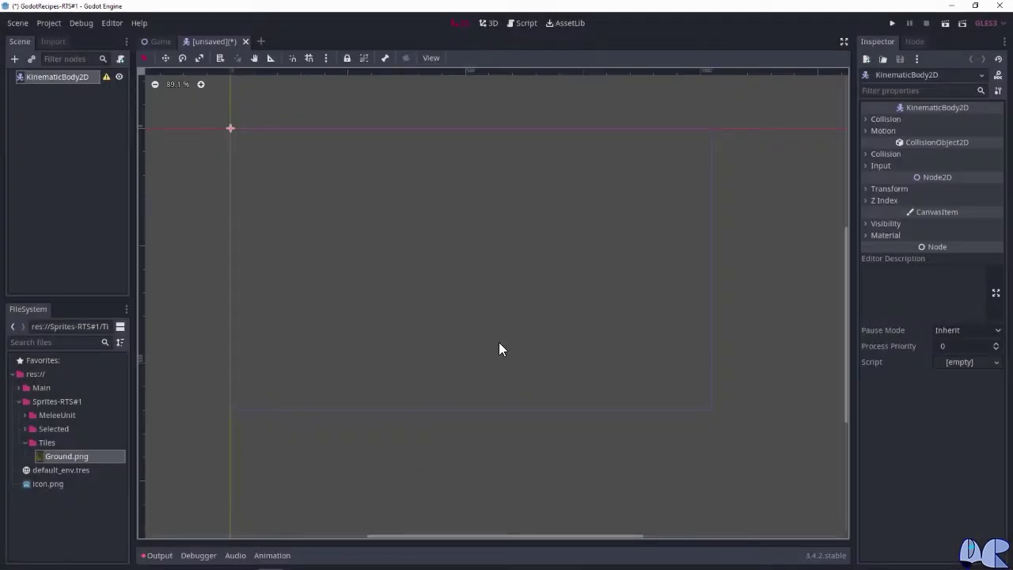
{"action": "double_click", "coordinate": [74, 76]}
{"action": "type", "text": "MeleeUnit"}
{"action": "key", "text": "Return"}
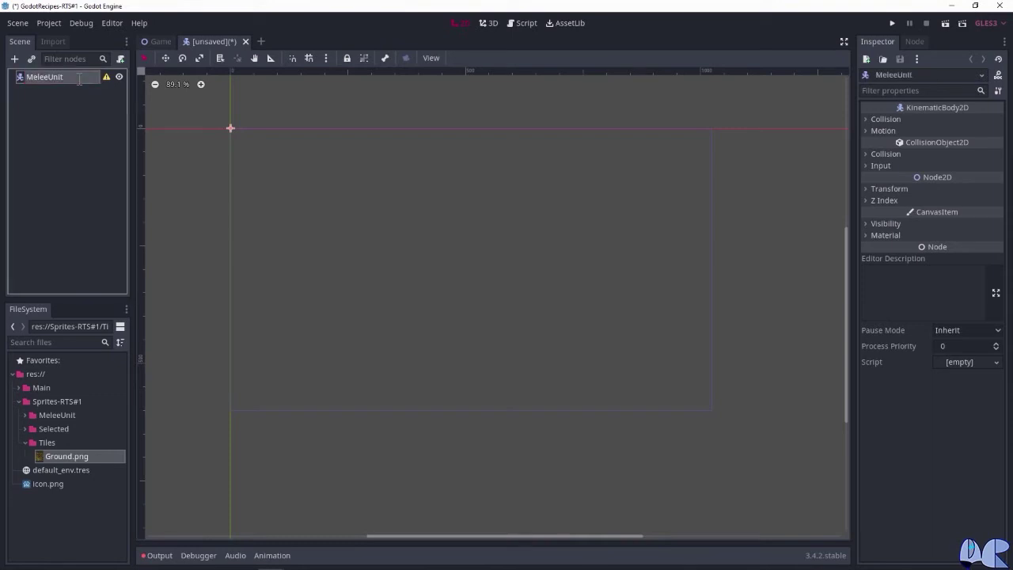
Add a CollisionShape2D child under MeleeUnit.
{"action": "left_click", "coordinate": [15, 58]}
{"action": "type", "text": "coll"}
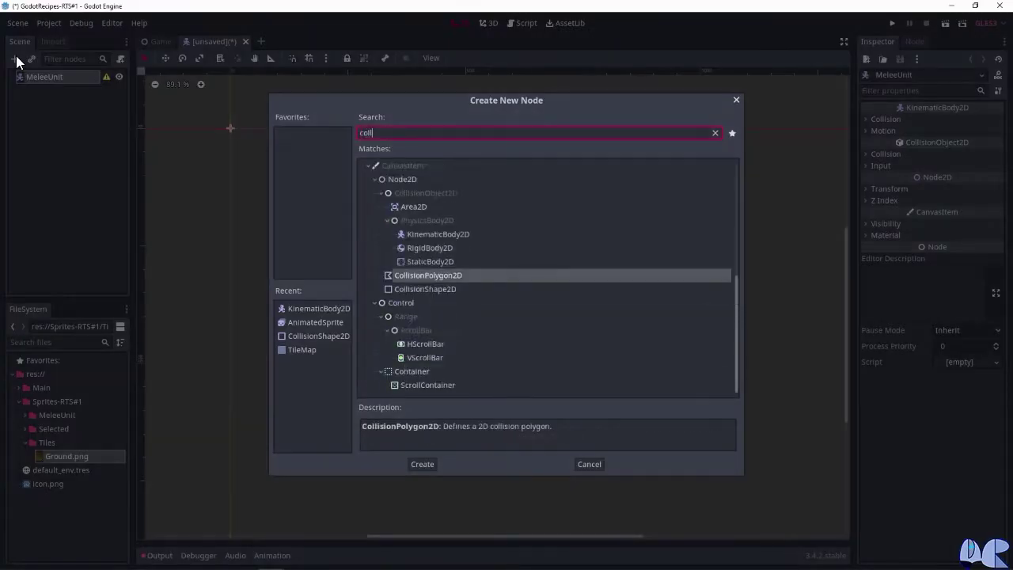
{"action": "type", "text": "ision"}
{"action": "left_click", "coordinate": [425, 385]}
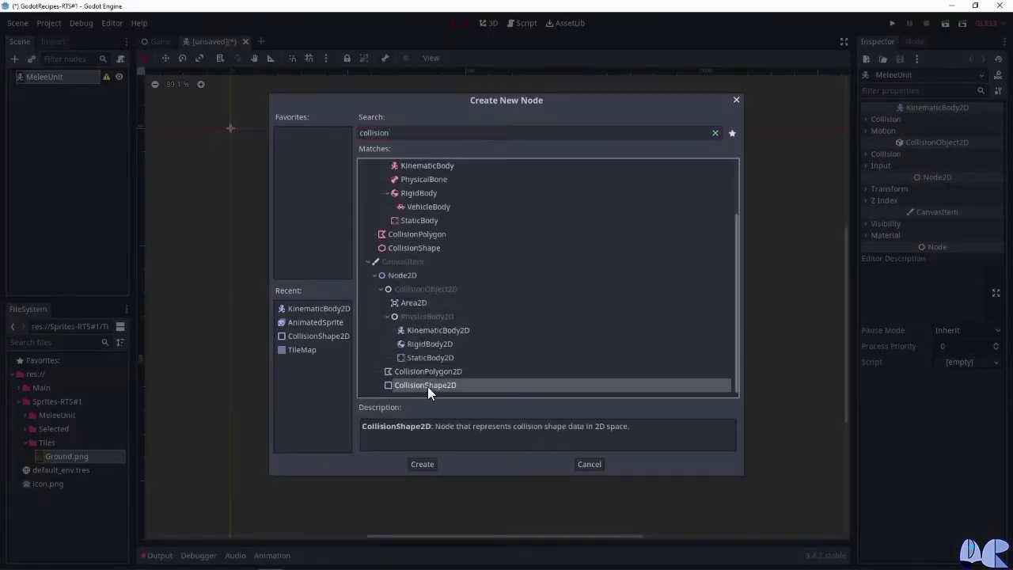
{"action": "left_click", "coordinate": [425, 463]}
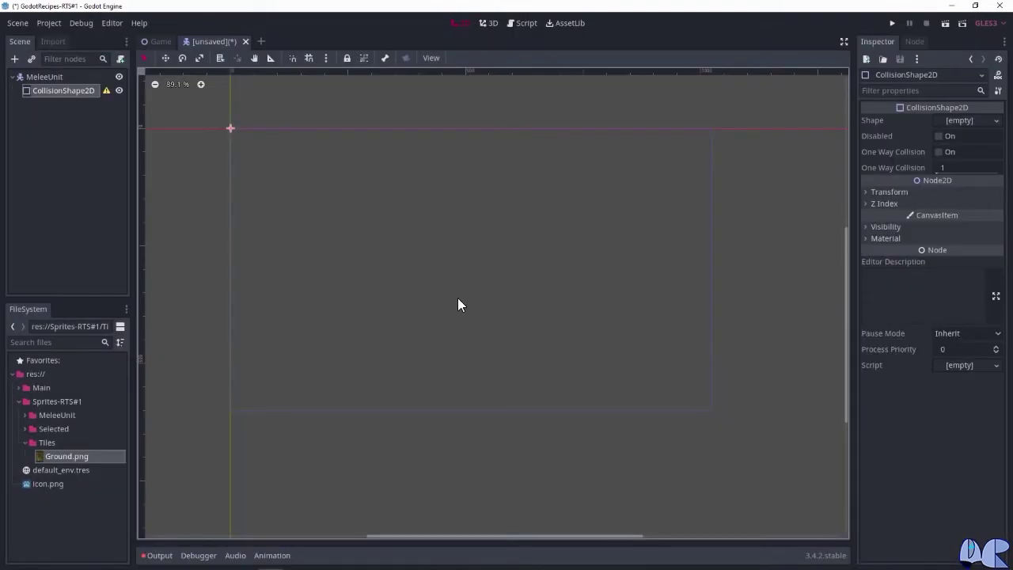
{"action": "left_click", "coordinate": [40, 74]}
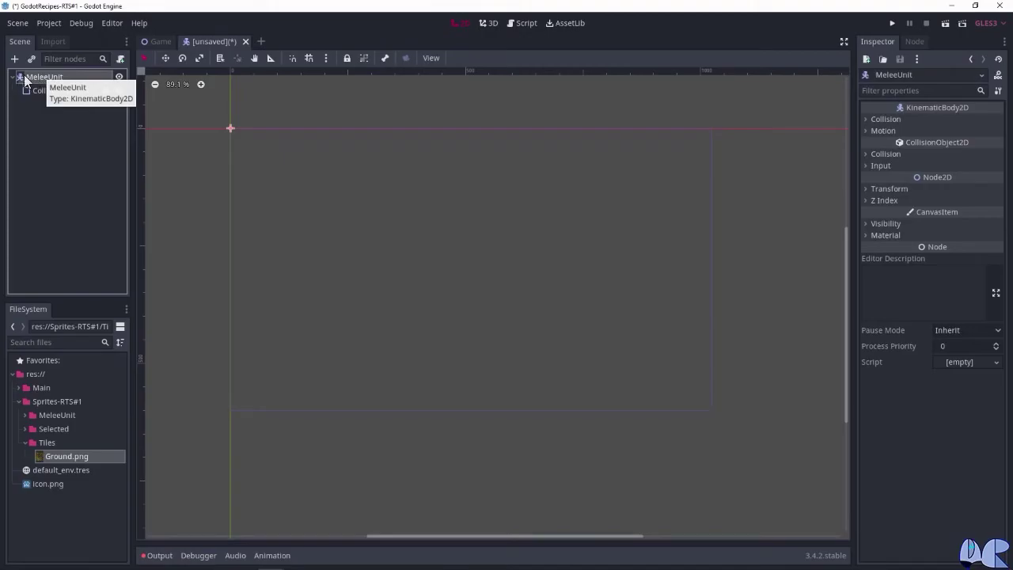
{"action": "left_click", "coordinate": [11, 60]}
Add an AnimatedSprite child with new SpriteFrames and rename its animation to Idle.
{"action": "type", "text": "animated"}
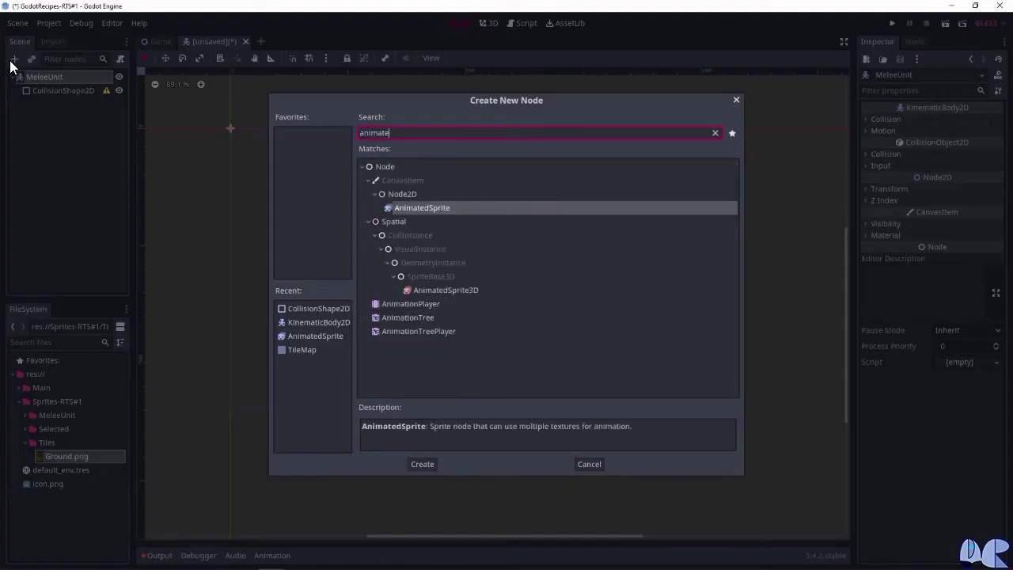
{"action": "left_click", "coordinate": [404, 463]}
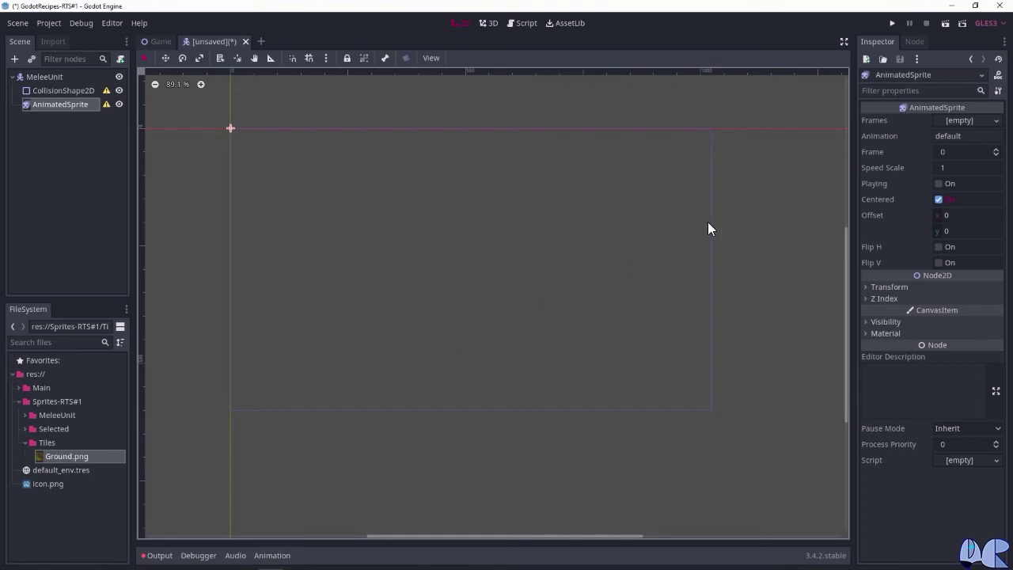
{"action": "left_click", "coordinate": [967, 124]}
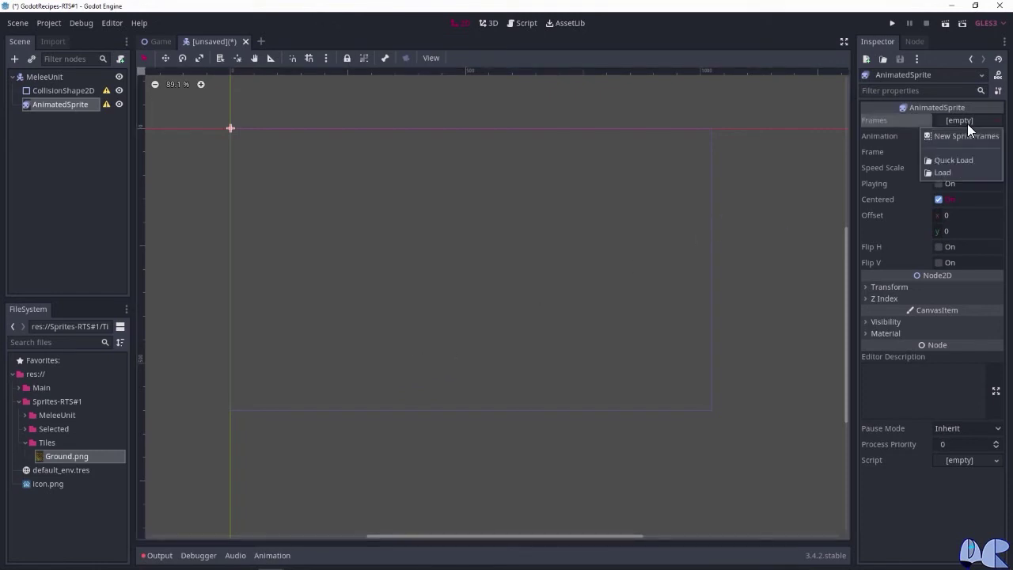
{"action": "left_click", "coordinate": [954, 139]}
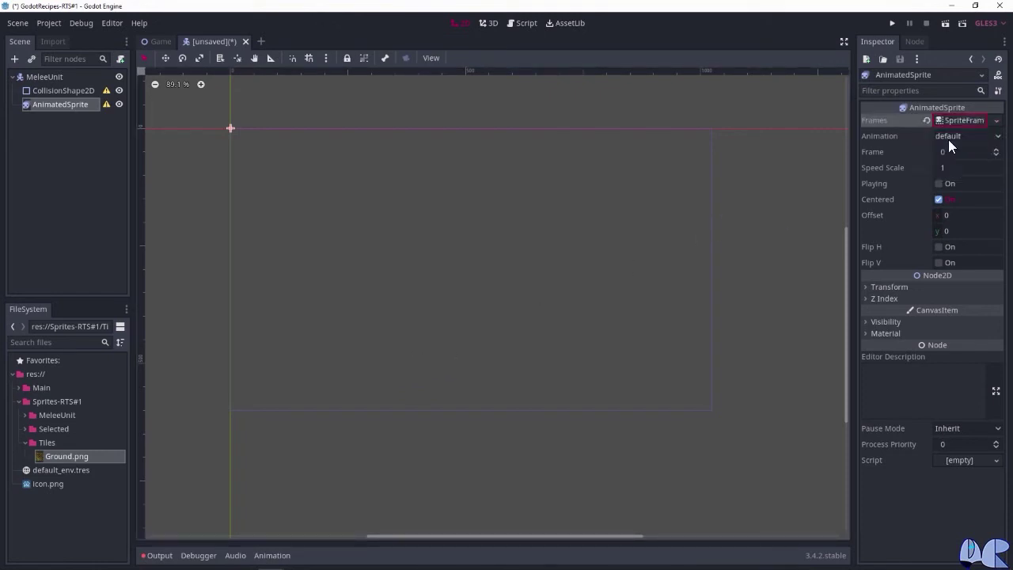
{"action": "left_click", "coordinate": [954, 121]}
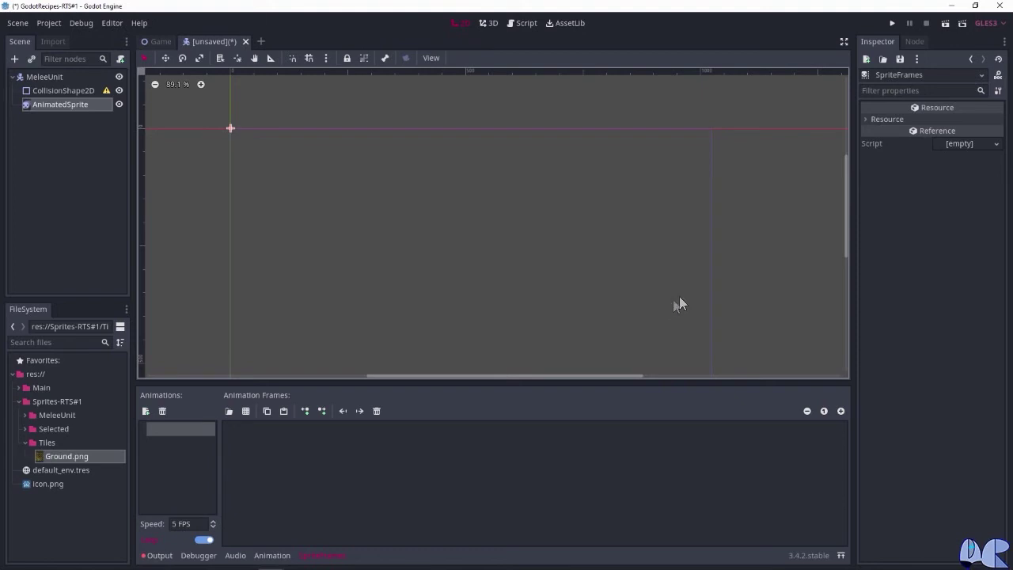
{"action": "double_click", "coordinate": [204, 430]}
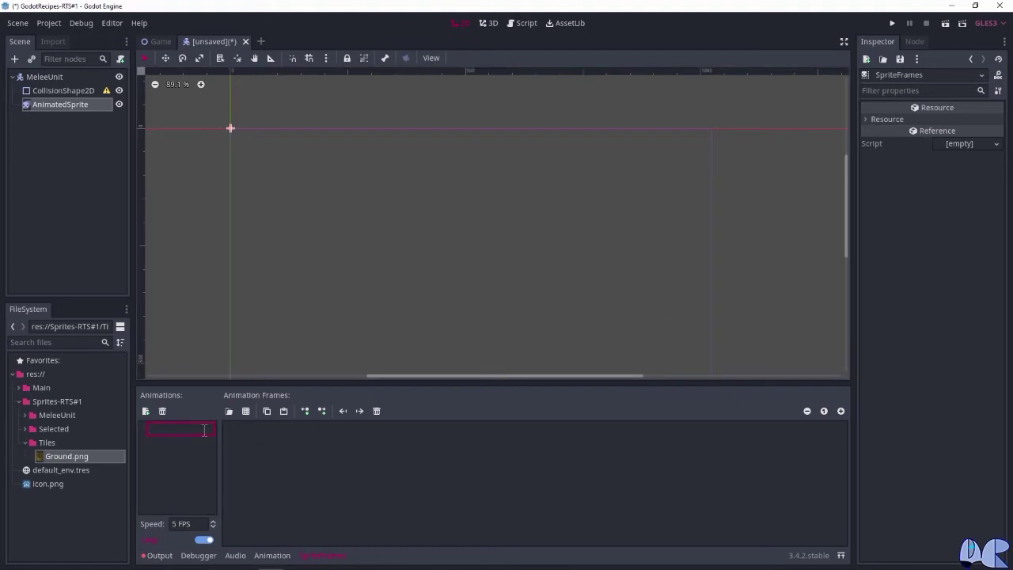
{"action": "type", "text": "idle"}
{"action": "key", "text": "Return"}
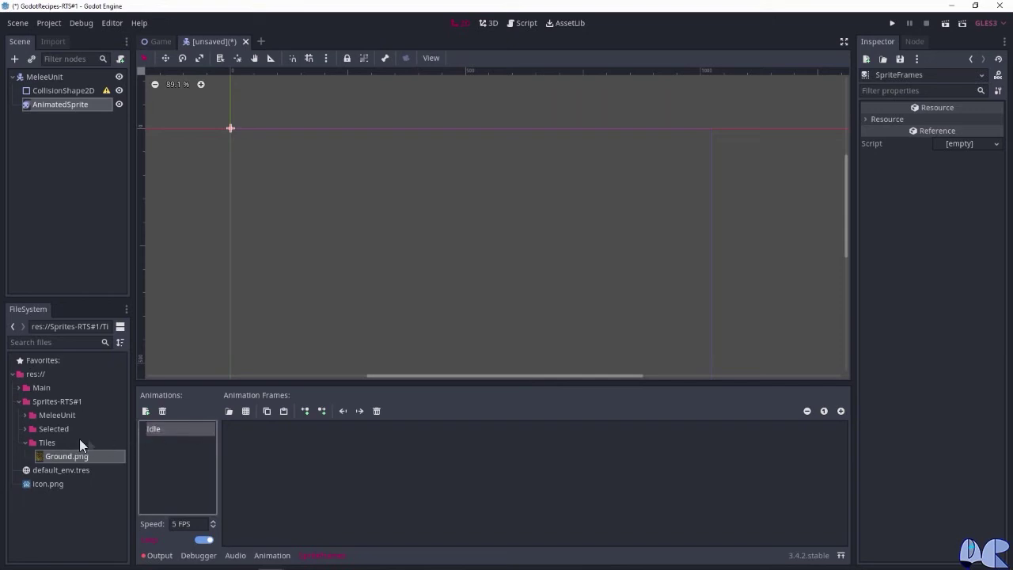
Expand the MeleeUnit/Idle folder and drag the first two idle frames into the animation.
{"action": "left_click", "coordinate": [26, 416]}
{"action": "left_click", "coordinate": [31, 429]}
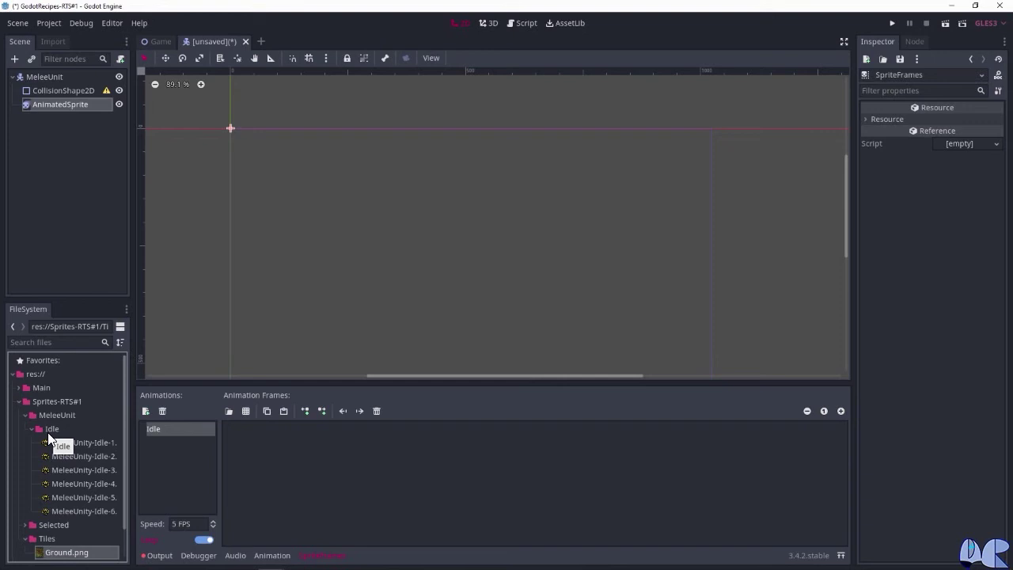
{"action": "left_click", "coordinate": [77, 441]}
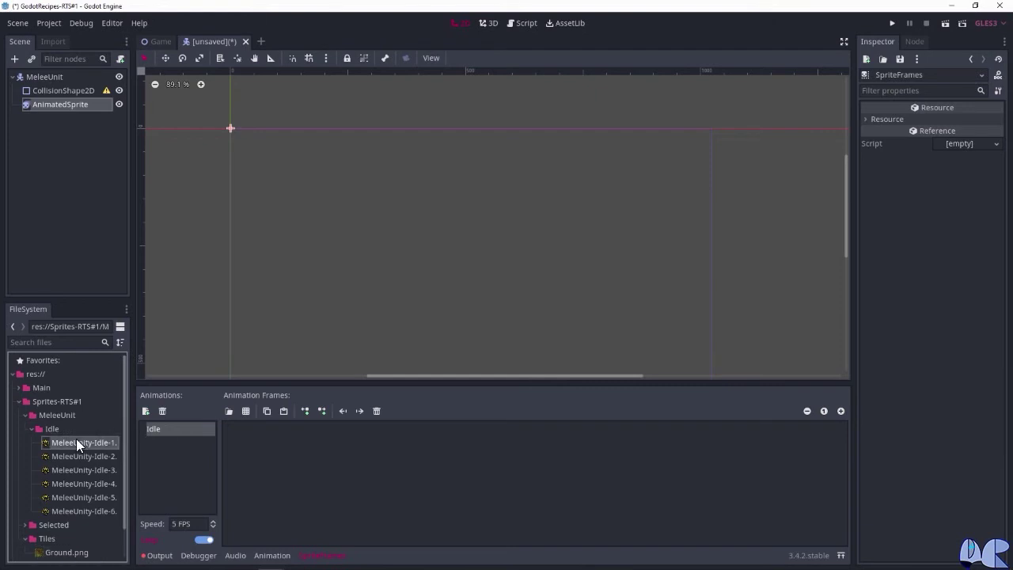
{"action": "left_click_drag", "start_coordinate": [82, 443], "coordinate": [252, 455]}
{"action": "left_click_drag", "start_coordinate": [83, 456], "coordinate": [294, 465]}
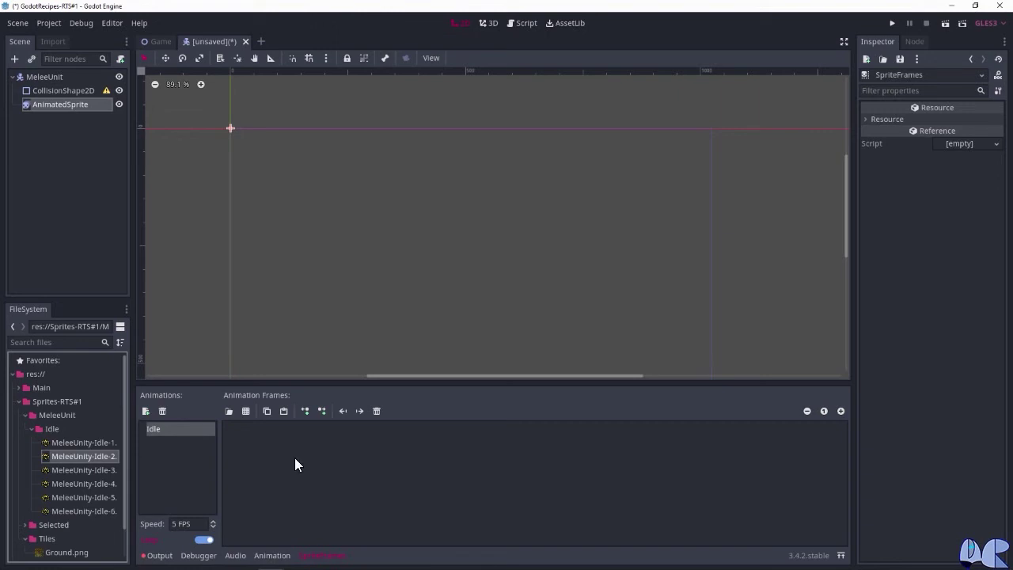
{"action": "left_click", "coordinate": [197, 463]}
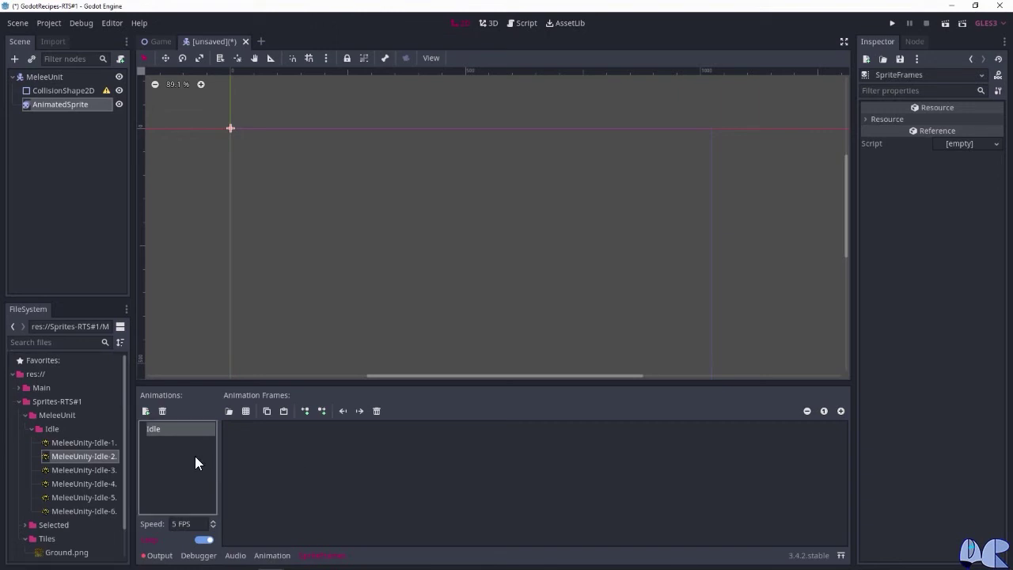
Delete the AnimatedSprite node, then undo the deletion and reselect it.
{"action": "left_click", "coordinate": [145, 410]}
{"action": "left_click", "coordinate": [162, 441]}
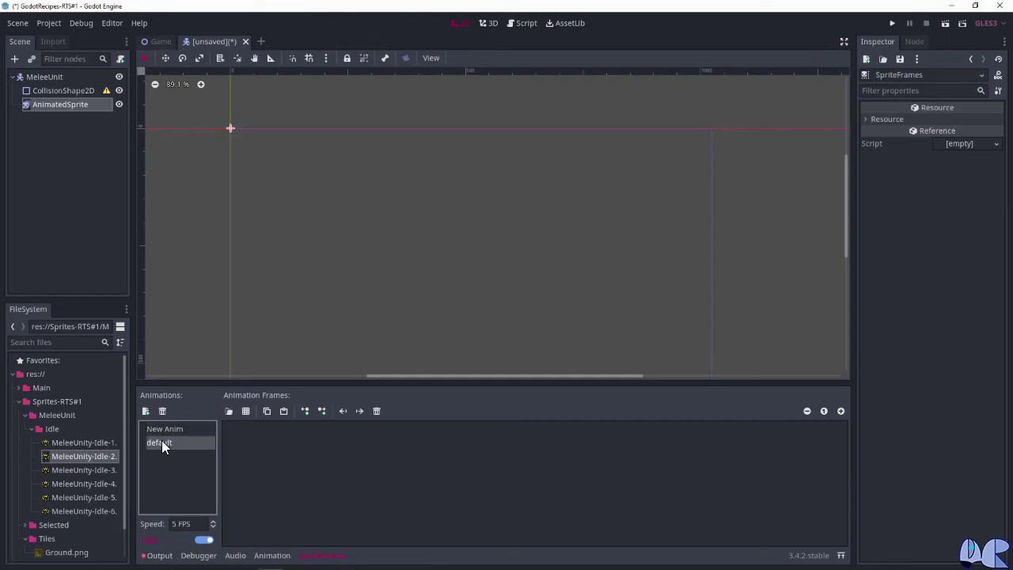
{"action": "key", "text": "Delete"}
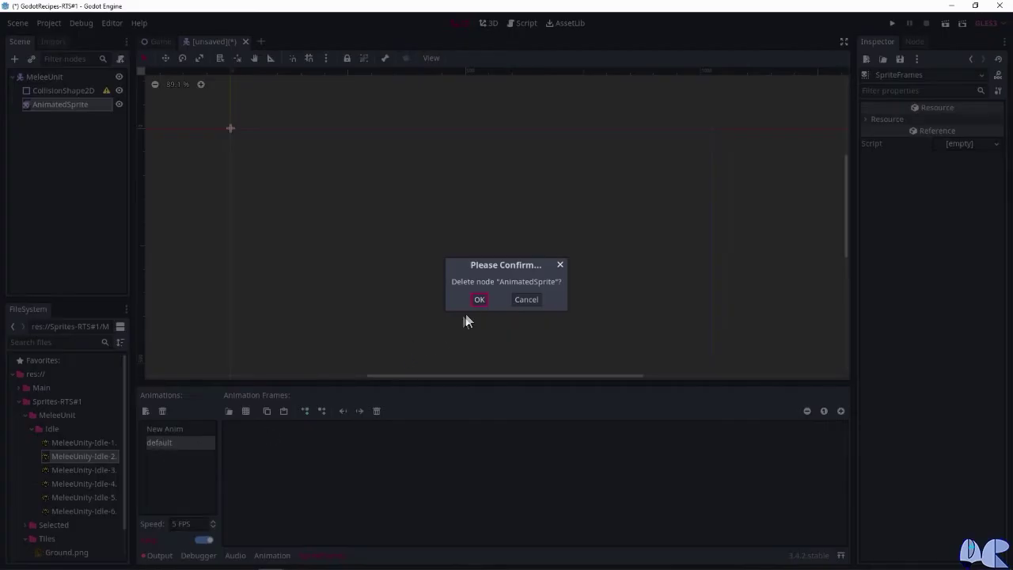
{"action": "left_click", "coordinate": [477, 300]}
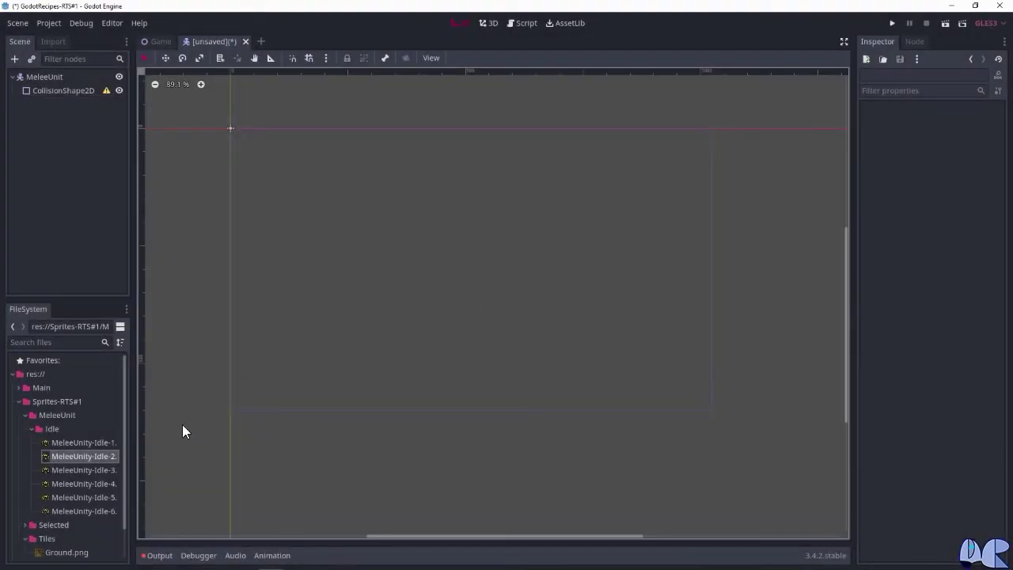
{"action": "key", "text": "ctrl+z"}
{"action": "left_click", "coordinate": [66, 103]}
Delete the default animation, rename New Anim to Idle, and select all six idle frame files.
{"action": "left_click", "coordinate": [171, 443]}
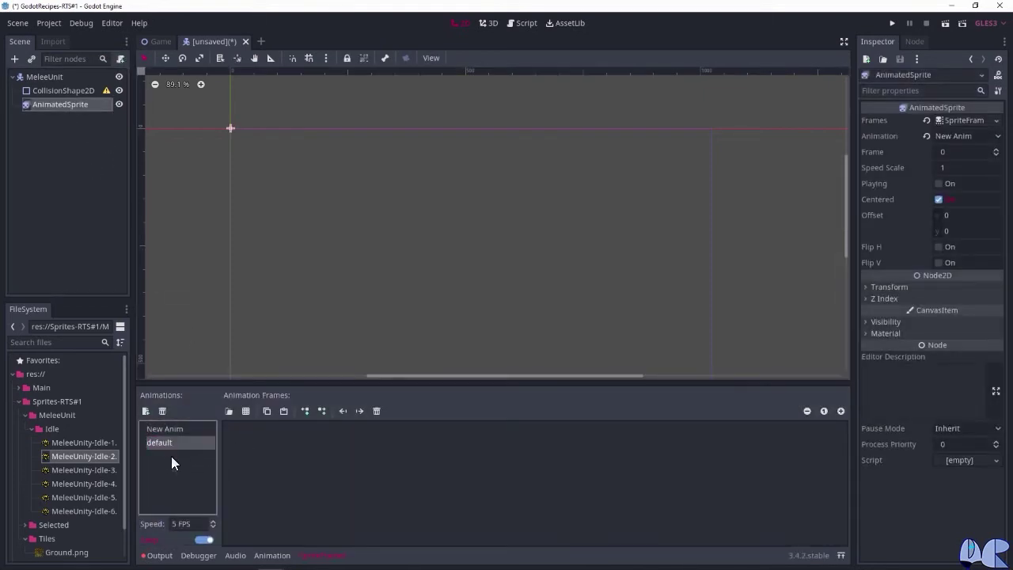
{"action": "left_click", "coordinate": [162, 411]}
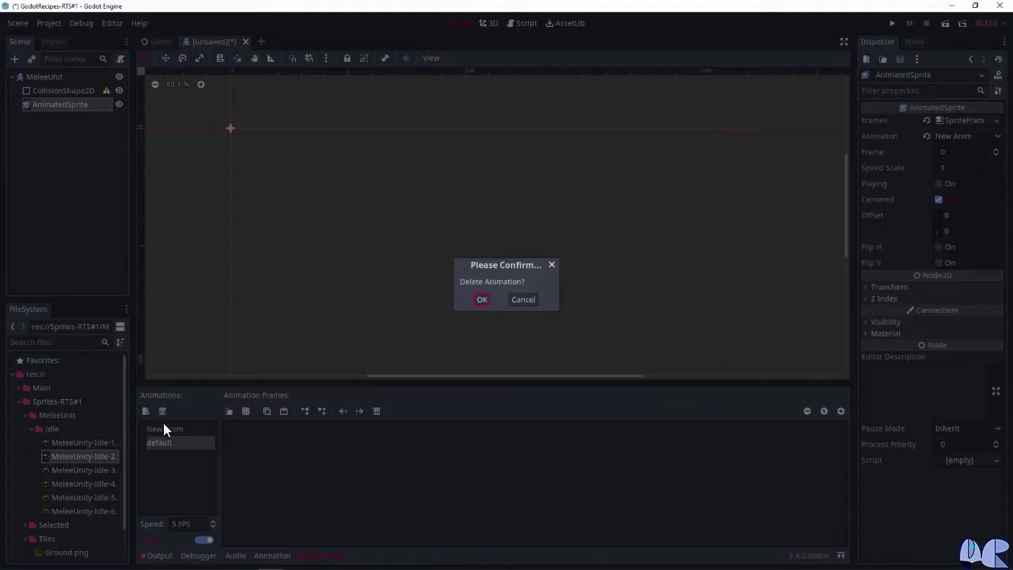
{"action": "left_click", "coordinate": [481, 301]}
{"action": "left_click", "coordinate": [186, 428]}
{"action": "left_click", "coordinate": [190, 429]}
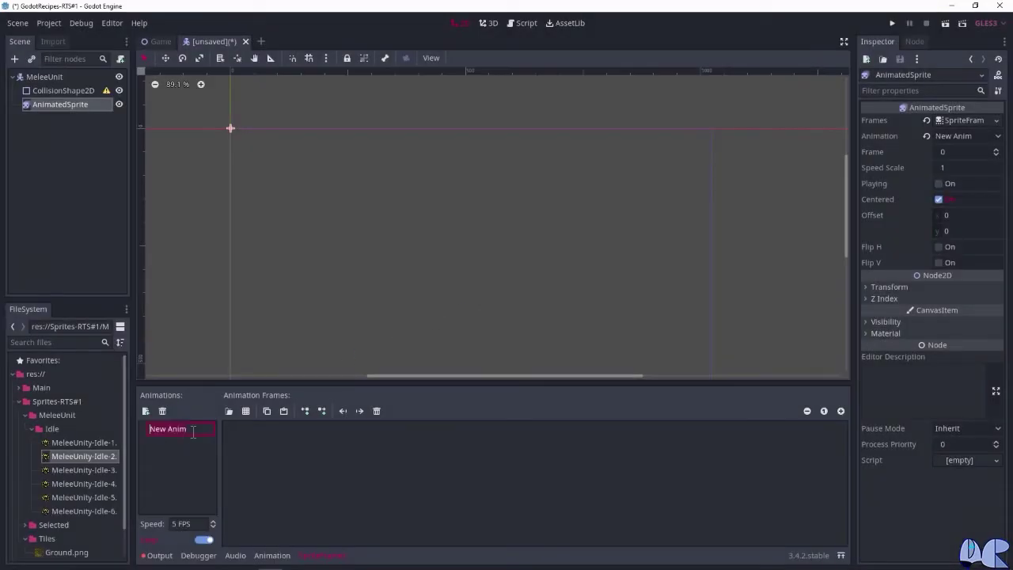
{"action": "type", "text": "Idle"}
{"action": "key", "text": "Return"}
{"action": "left_click", "coordinate": [83, 442]}
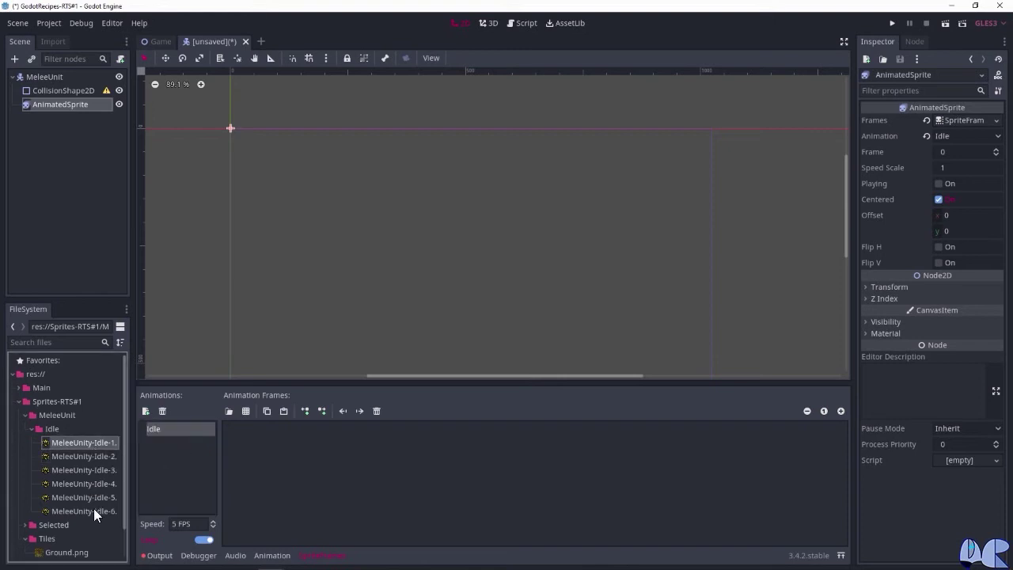
{"action": "left_click", "coordinate": [93, 508], "text": "shift"}
Drag the six idle frames into the Idle animation and switch on Playing.
{"action": "left_click_drag", "start_coordinate": [80, 440], "coordinate": [379, 474]}
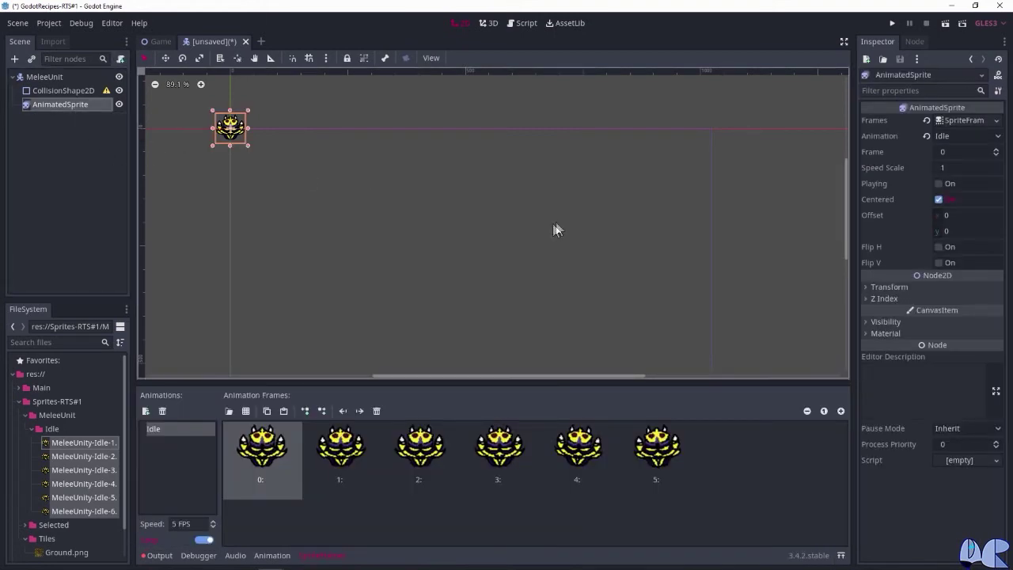
{"action": "left_click", "coordinate": [939, 184]}
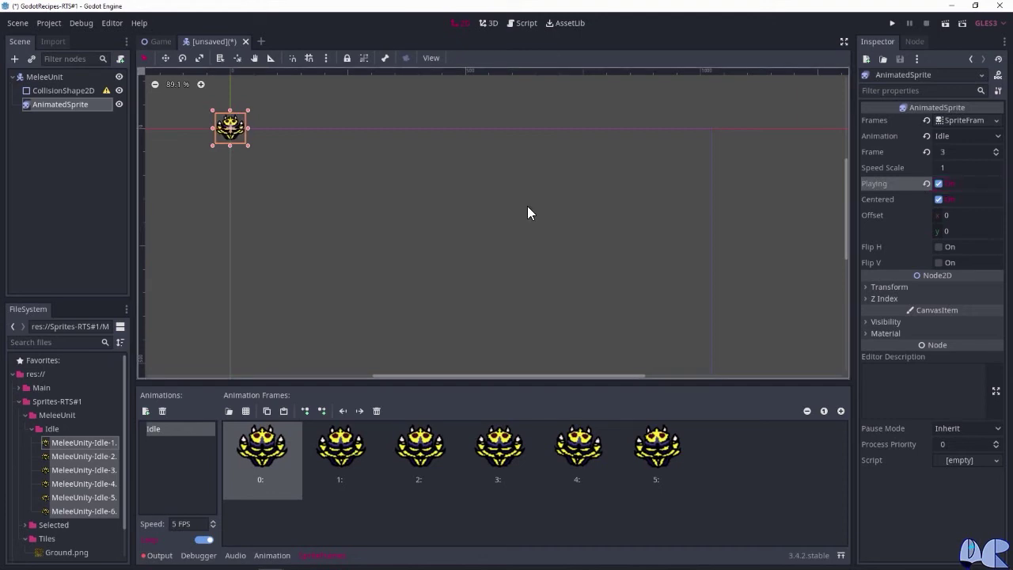
{"action": "left_click", "coordinate": [85, 90]}
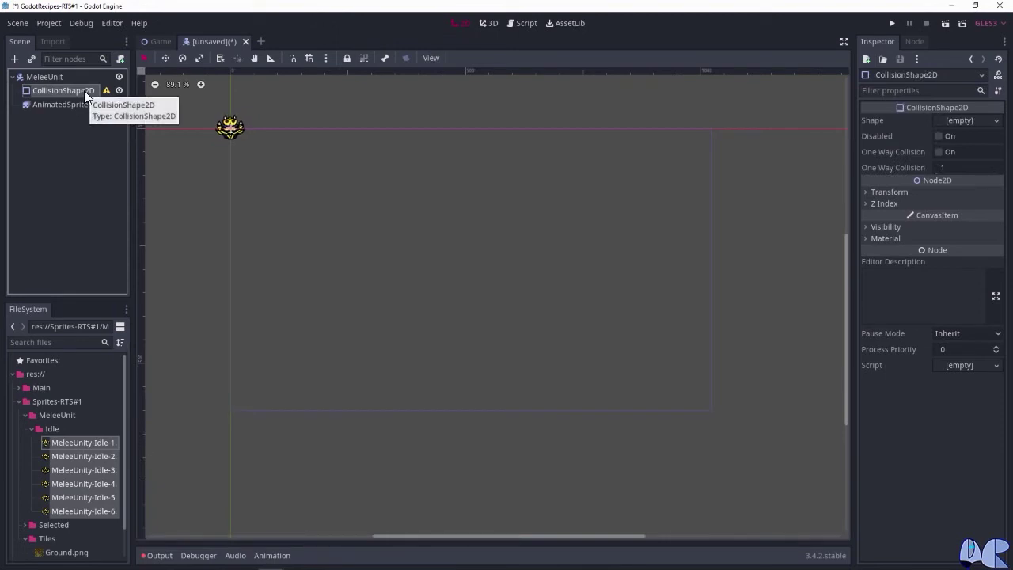
Give CollisionShape2D a new CircleShape2D with radius 15, then start moving it in the scene tree.
{"action": "left_click", "coordinate": [970, 120]}
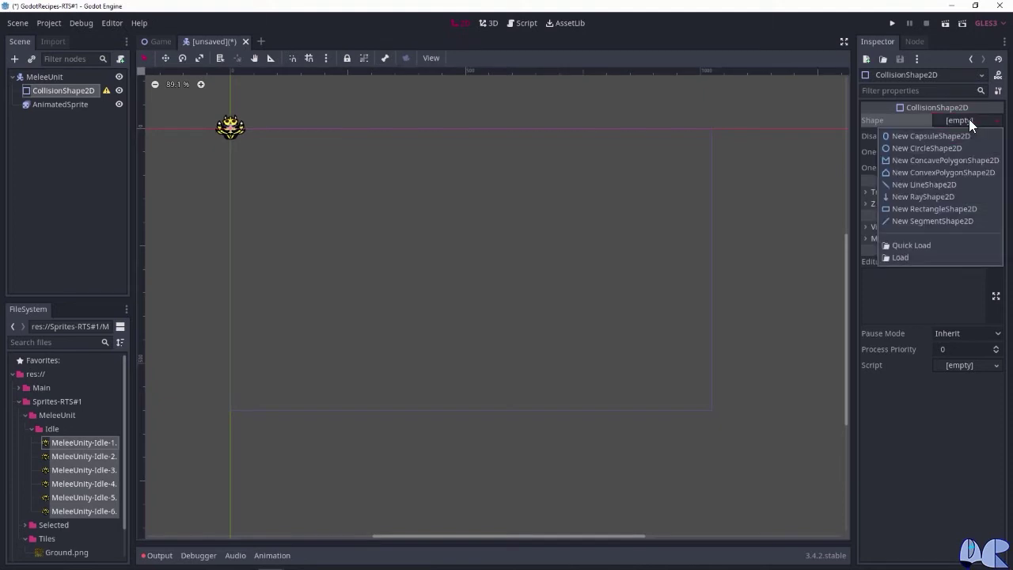
{"action": "left_click", "coordinate": [925, 148]}
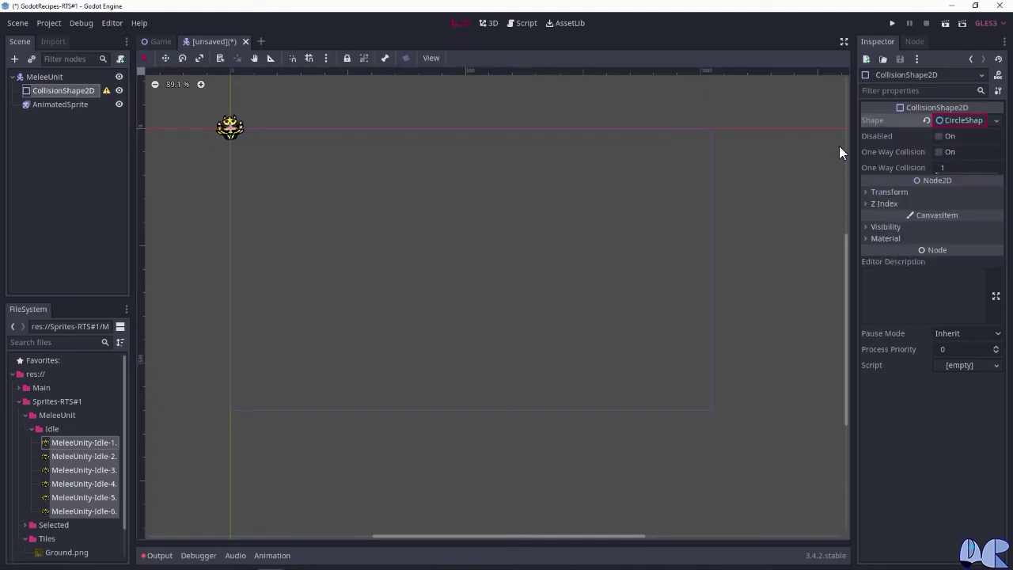
{"action": "scroll", "coordinate": [235, 133], "scroll_direction": "up", "scroll_amount": 3}
{"action": "scroll", "coordinate": [553, 265], "scroll_direction": "up", "scroll_amount": 4}
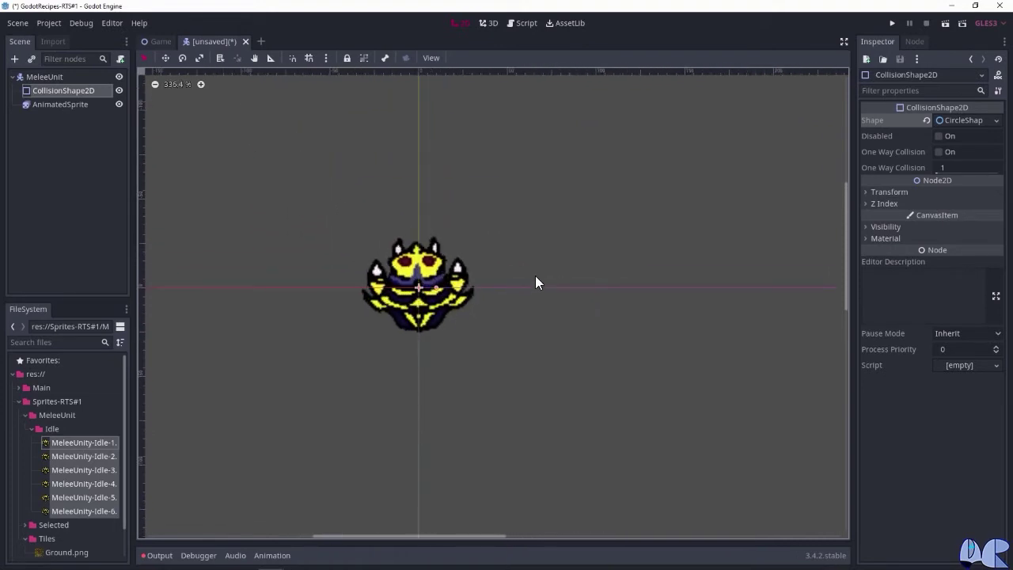
{"action": "left_click", "coordinate": [966, 120]}
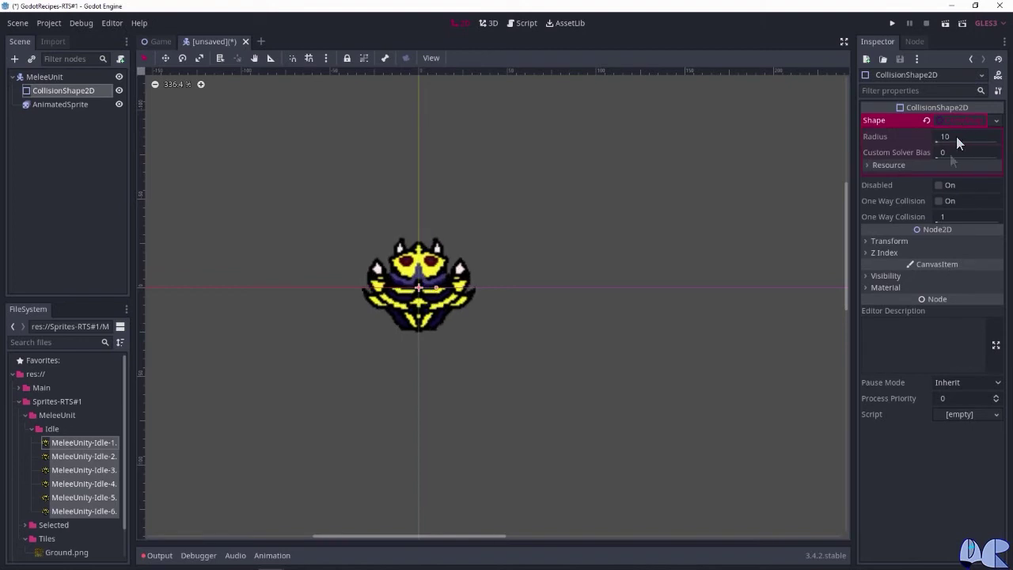
{"action": "left_click", "coordinate": [954, 137]}
{"action": "type", "text": "15"}
{"action": "key", "text": "Return"}
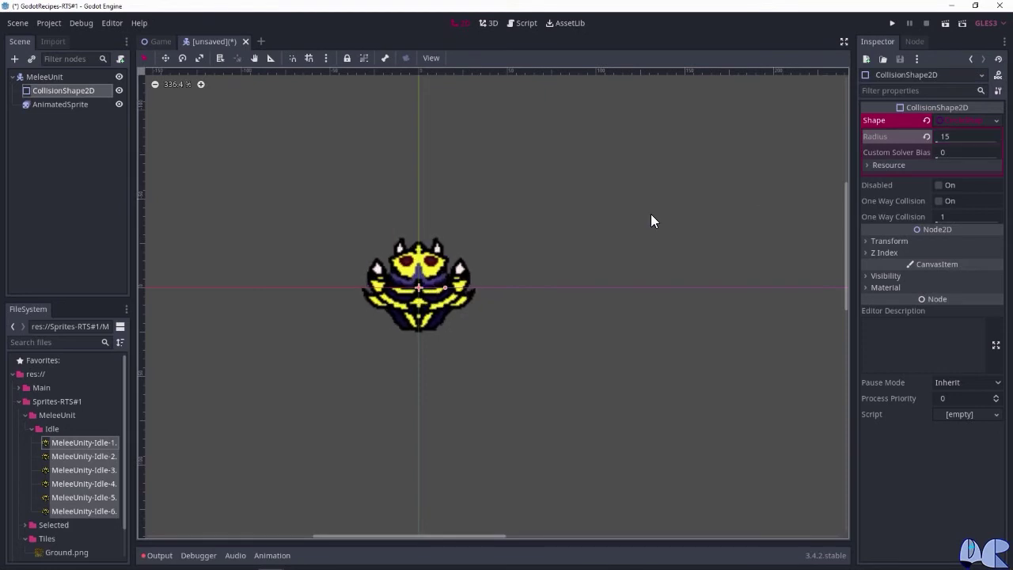
{"action": "left_click", "coordinate": [66, 90]}
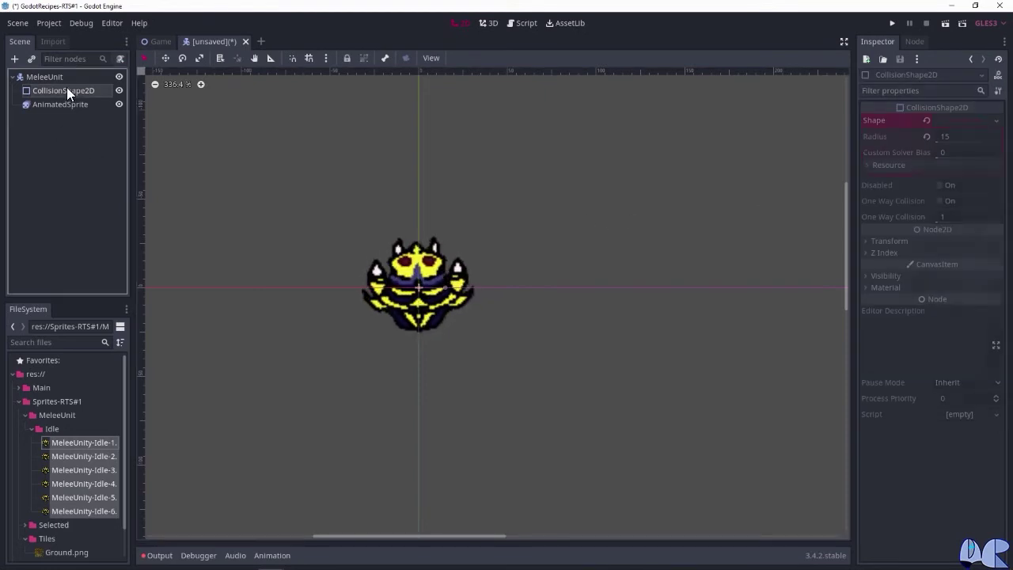
{"action": "left_click_drag", "start_coordinate": [76, 91], "coordinate": [74, 116]}
Move CollisionShape2D below AnimatedSprite in the MeleeUnit scene tree.
{"action": "left_click_drag", "start_coordinate": [65, 110], "coordinate": [424, 285]}
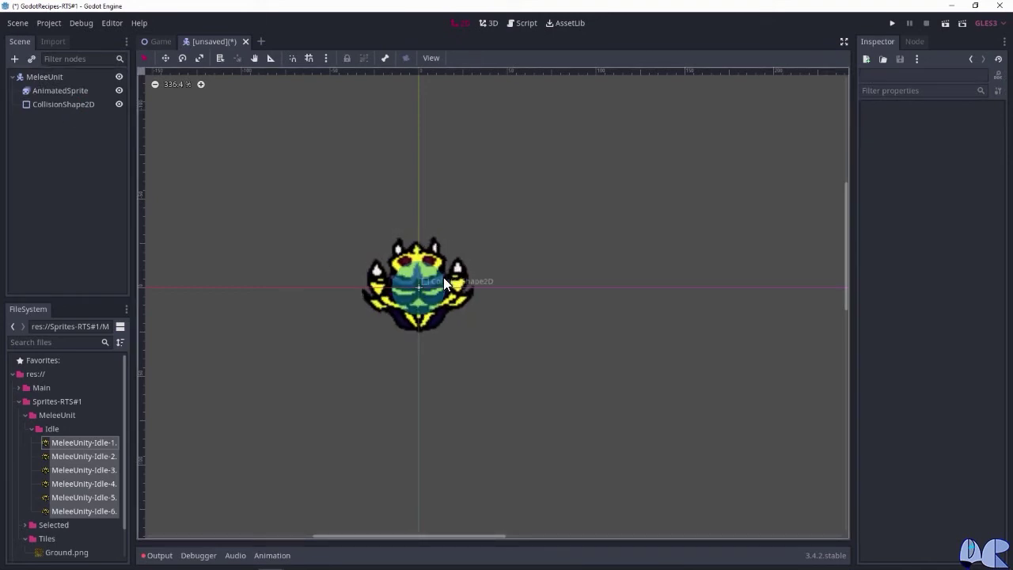
{"action": "left_click_drag", "start_coordinate": [424, 285], "coordinate": [71, 106]}
{"action": "left_click", "coordinate": [71, 105]}
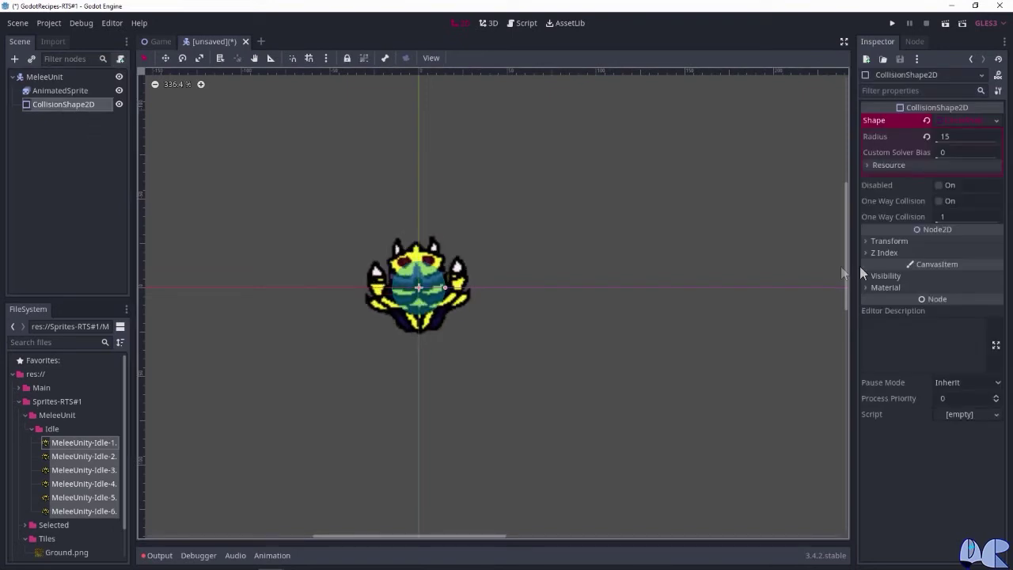
Offset the collision shape's Transform position to y 20.
{"action": "left_click", "coordinate": [890, 240]}
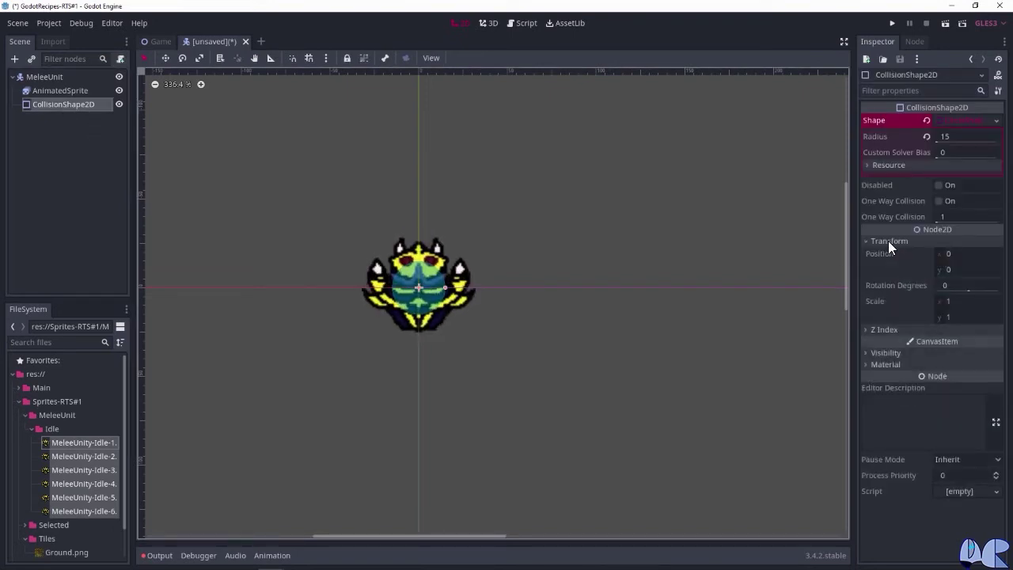
{"action": "left_click", "coordinate": [959, 269]}
{"action": "type", "text": "20"}
{"action": "key", "text": "Return"}
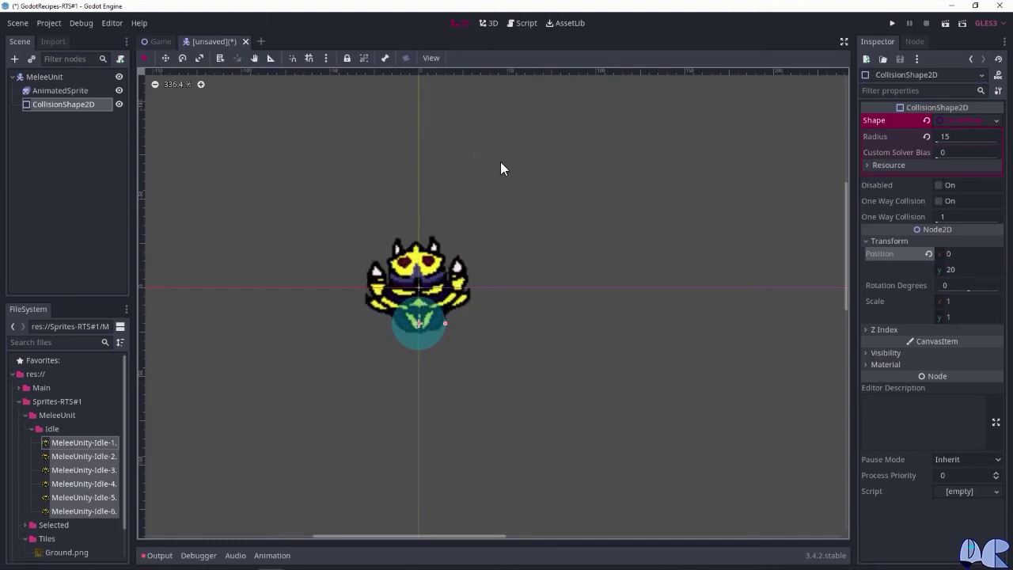
{"action": "left_click", "coordinate": [17, 23]}
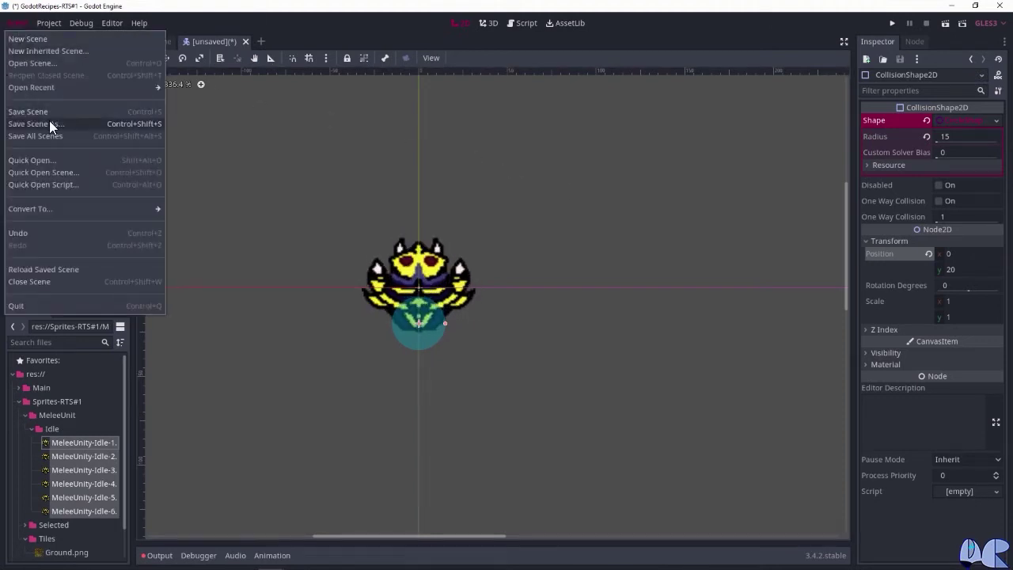
Create a Units folder and save the unit scene into it as MeleeUnit.tscn.
{"action": "left_click", "coordinate": [49, 120]}
{"action": "right_click", "coordinate": [453, 208]}
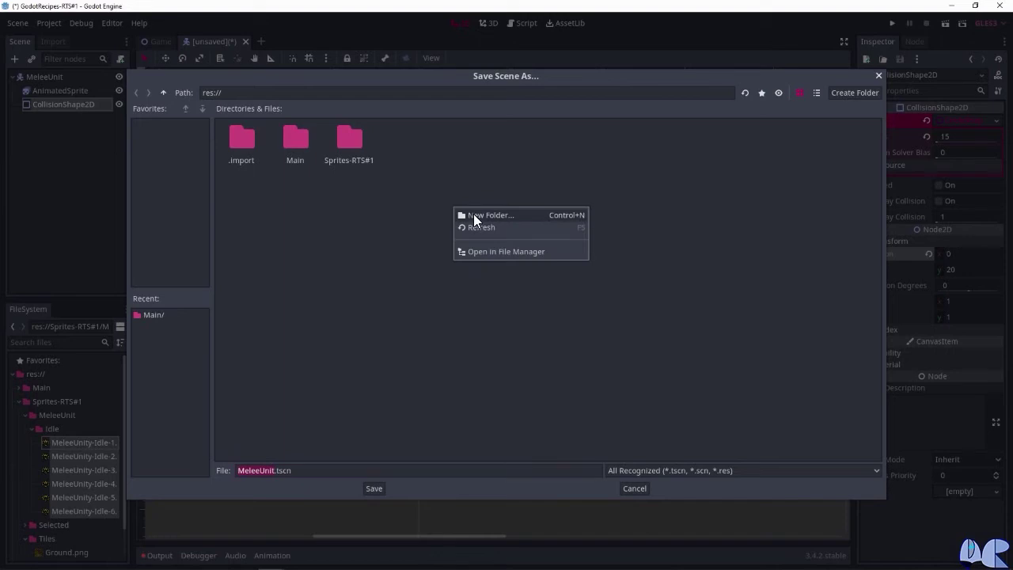
{"action": "left_click", "coordinate": [476, 214]}
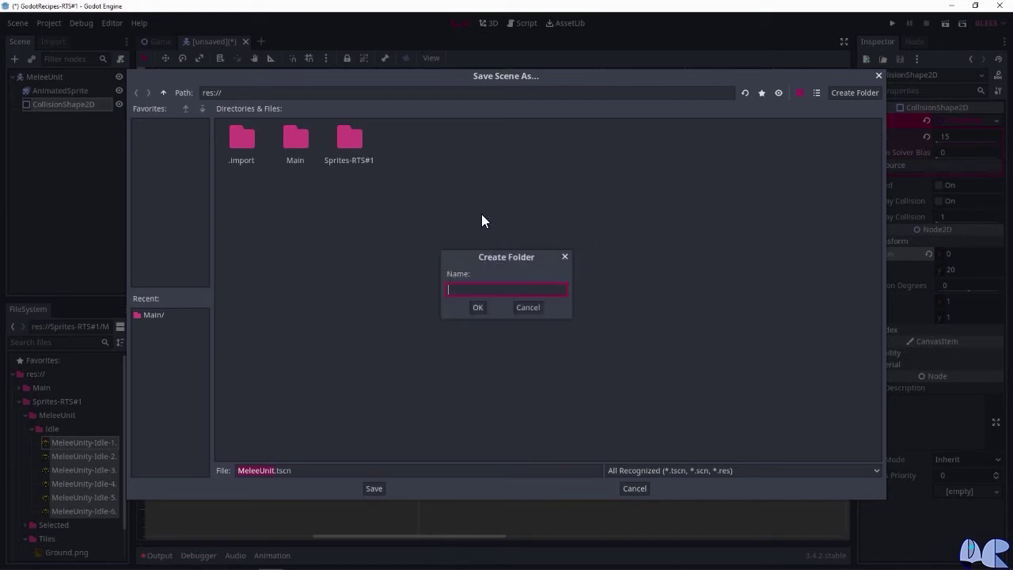
{"action": "type", "text": "Units"}
{"action": "key", "text": "Return"}
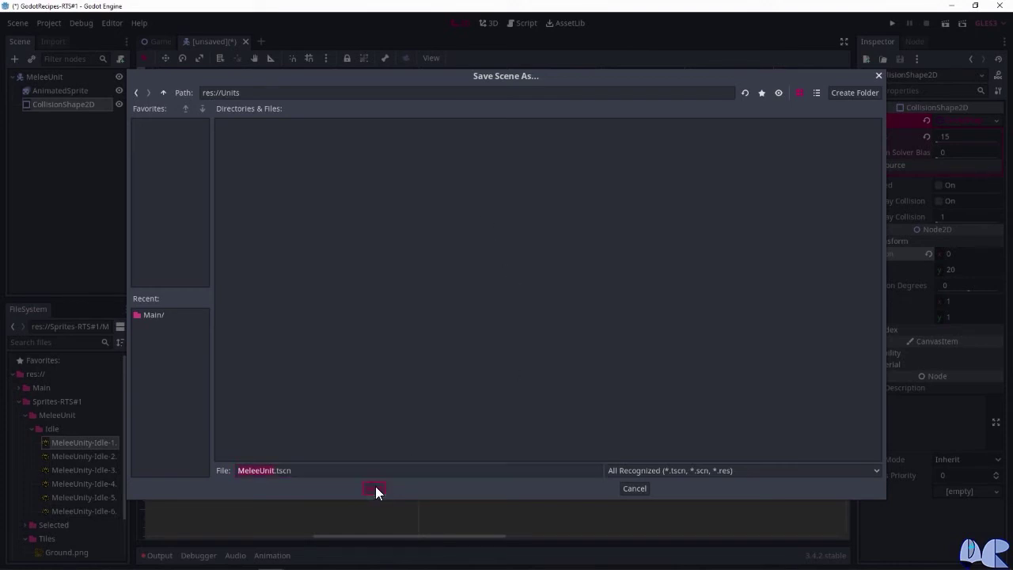
{"action": "left_click", "coordinate": [375, 488]}
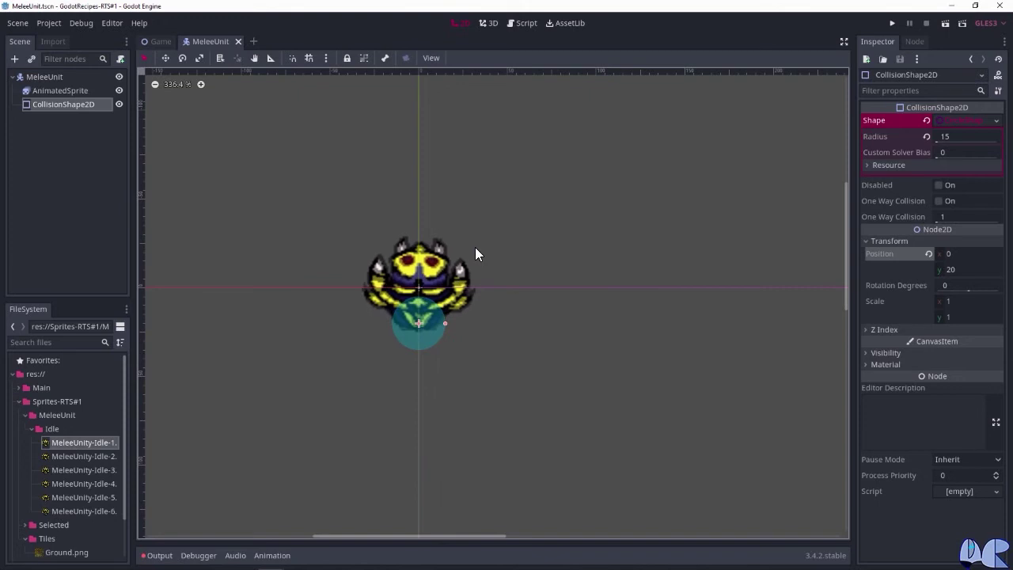
{"action": "left_click", "coordinate": [62, 76]}
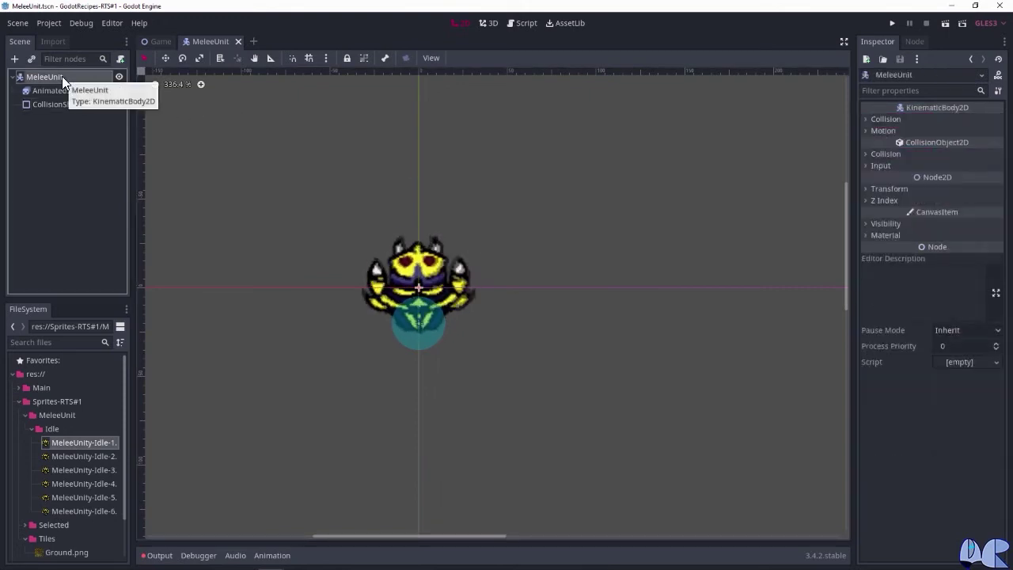
Add a Sprite child node under MeleeUnit.
{"action": "left_click", "coordinate": [14, 59]}
{"action": "key", "text": "ctrl+a"}
{"action": "key", "text": "BackSpace"}
{"action": "type", "text": "Sprite"}
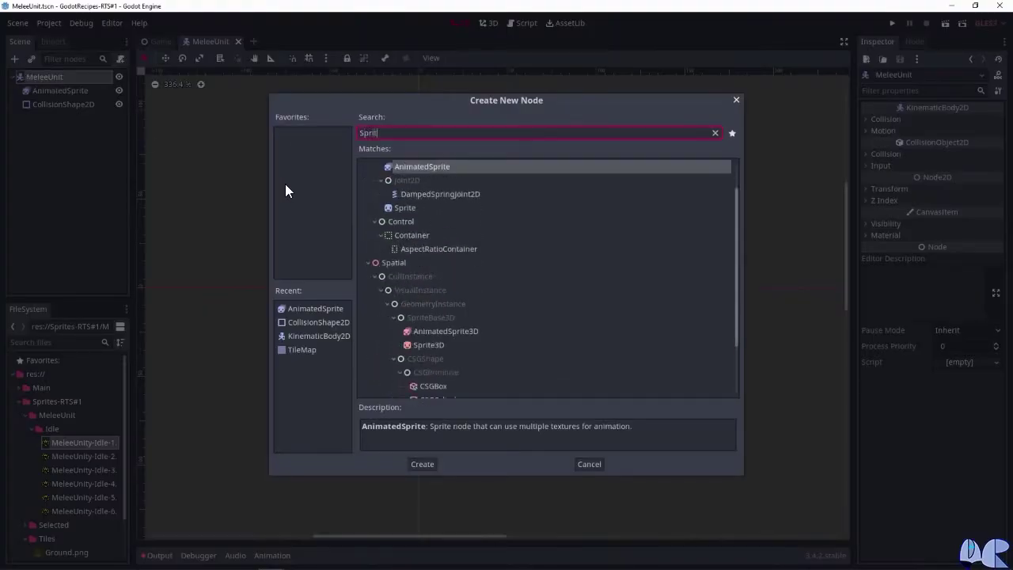
{"action": "left_click", "coordinate": [425, 462]}
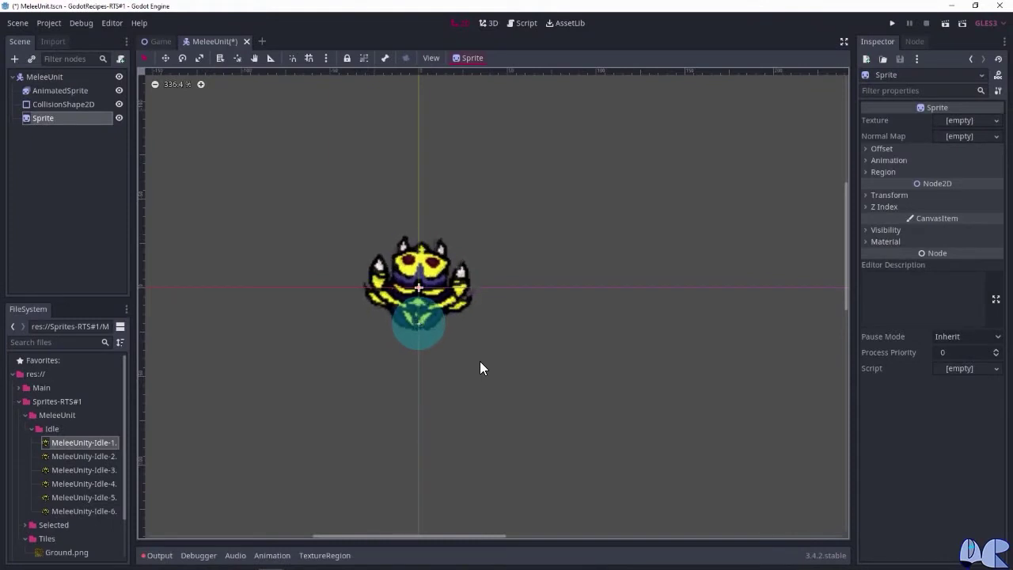
Rename the new Sprite to 'Selected' and hide it.
{"action": "double_click", "coordinate": [43, 118]}
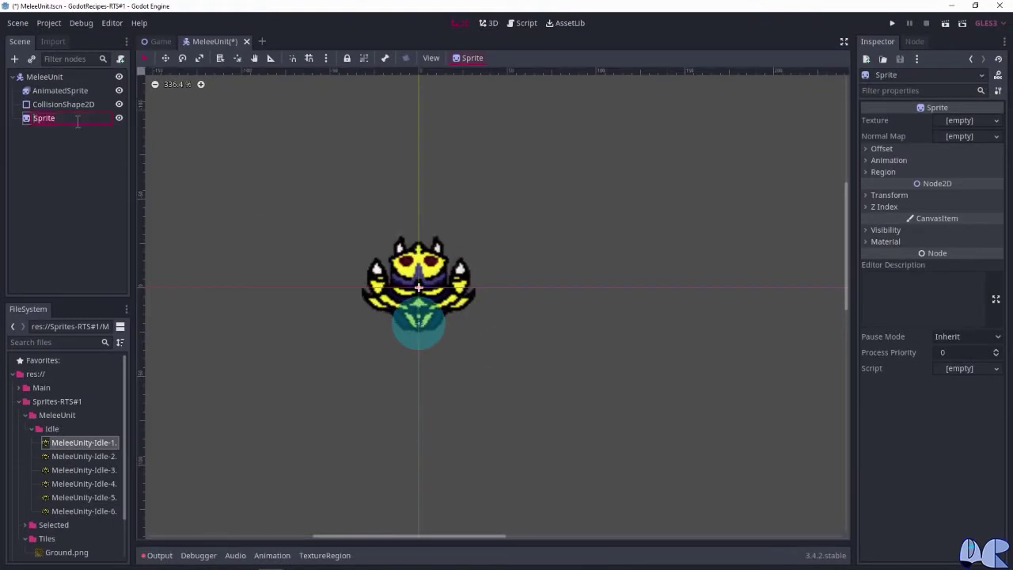
{"action": "type", "text": "Selected"}
{"action": "key", "text": "Return"}
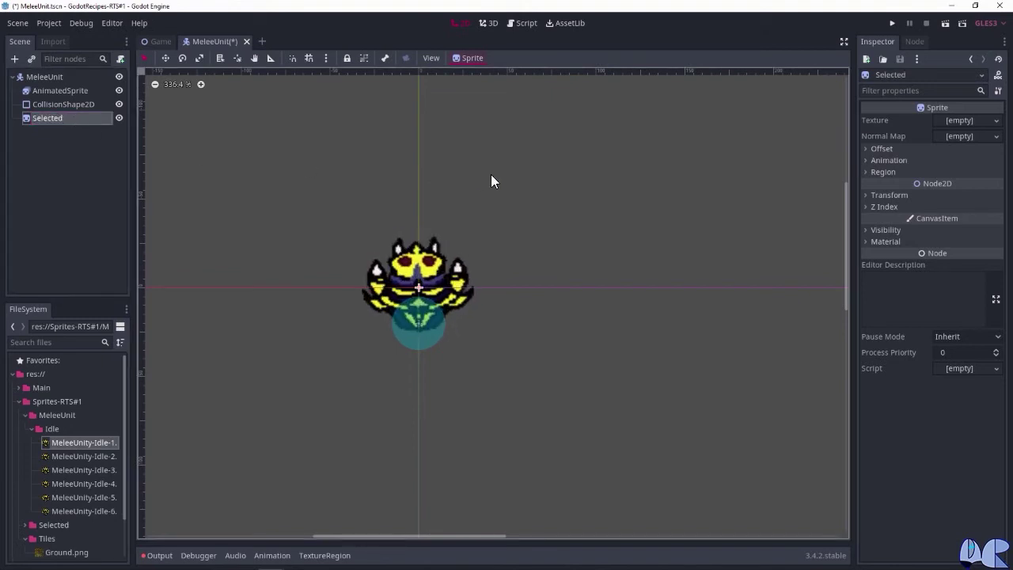
{"action": "left_click", "coordinate": [118, 119]}
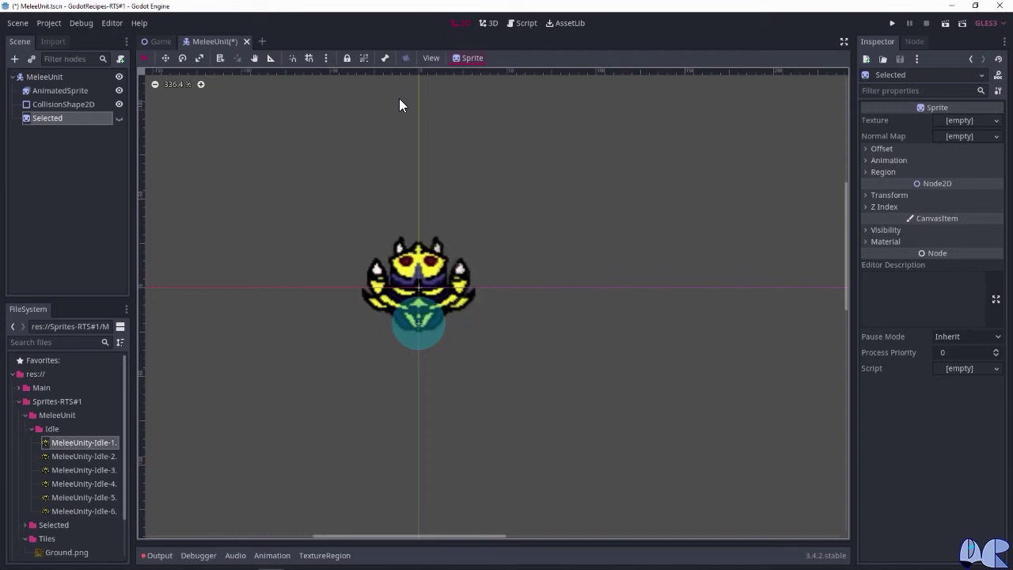
{"action": "left_click", "coordinate": [51, 78]}
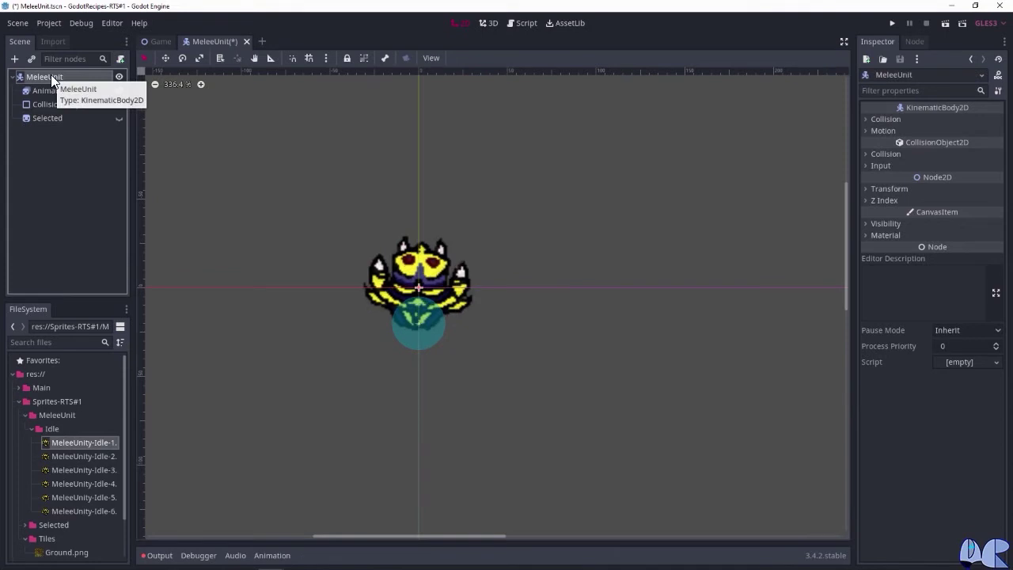
Attach a new MeleeUnit.gd script to MeleeUnit, saved in a new res://Scripts folder.
{"action": "right_click", "coordinate": [51, 77]}
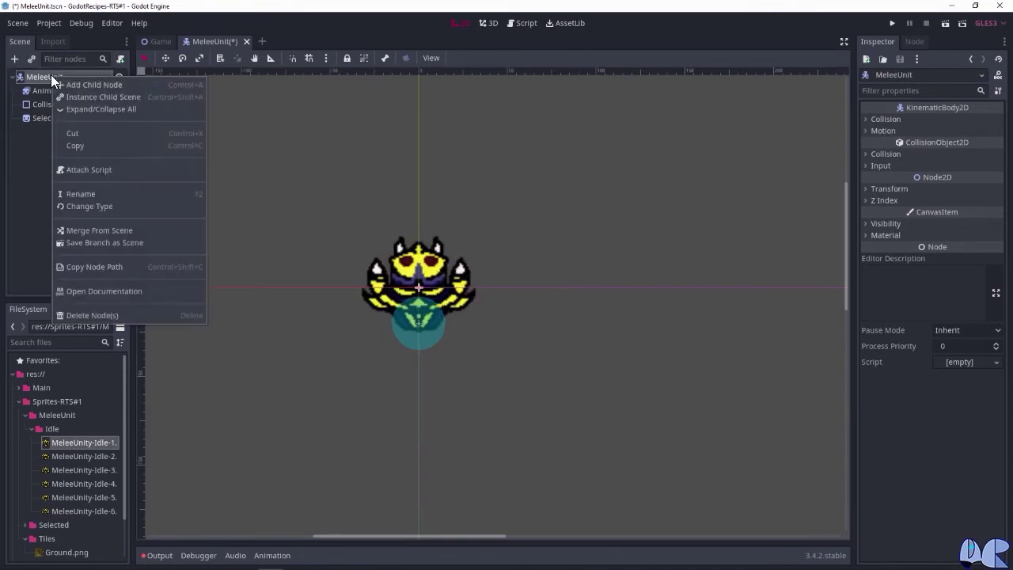
{"action": "left_click", "coordinate": [117, 169]}
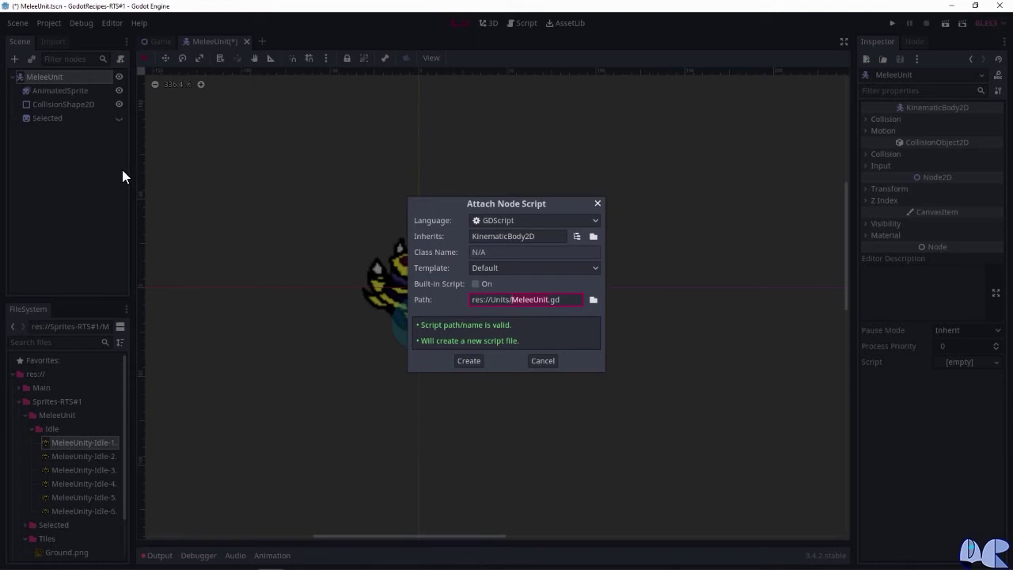
{"action": "left_click", "coordinate": [594, 299]}
{"action": "left_click", "coordinate": [163, 93]}
{"action": "right_click", "coordinate": [487, 223]}
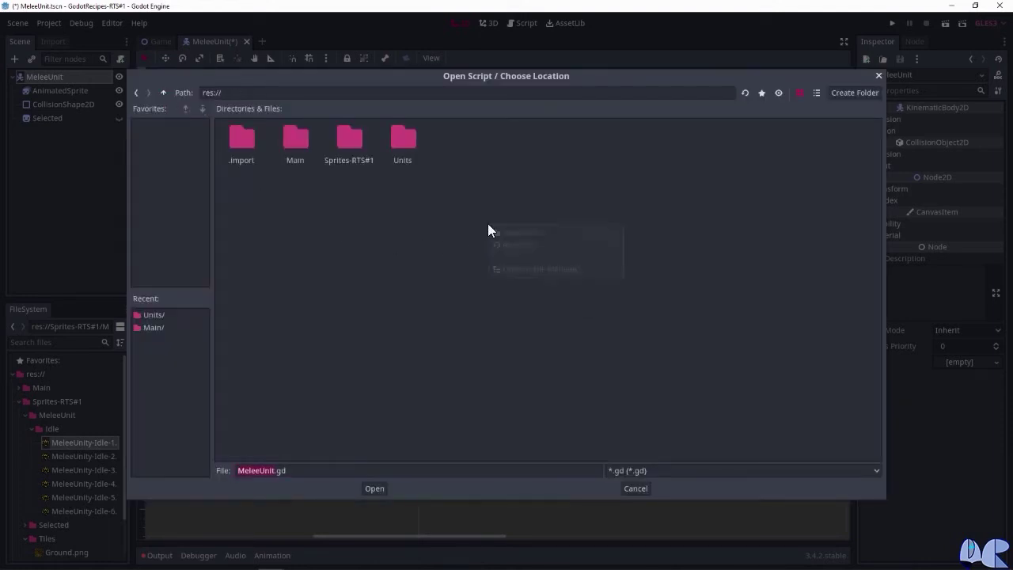
{"action": "left_click", "coordinate": [504, 234]}
{"action": "type", "text": "Scripts"}
{"action": "key", "text": "Return"}
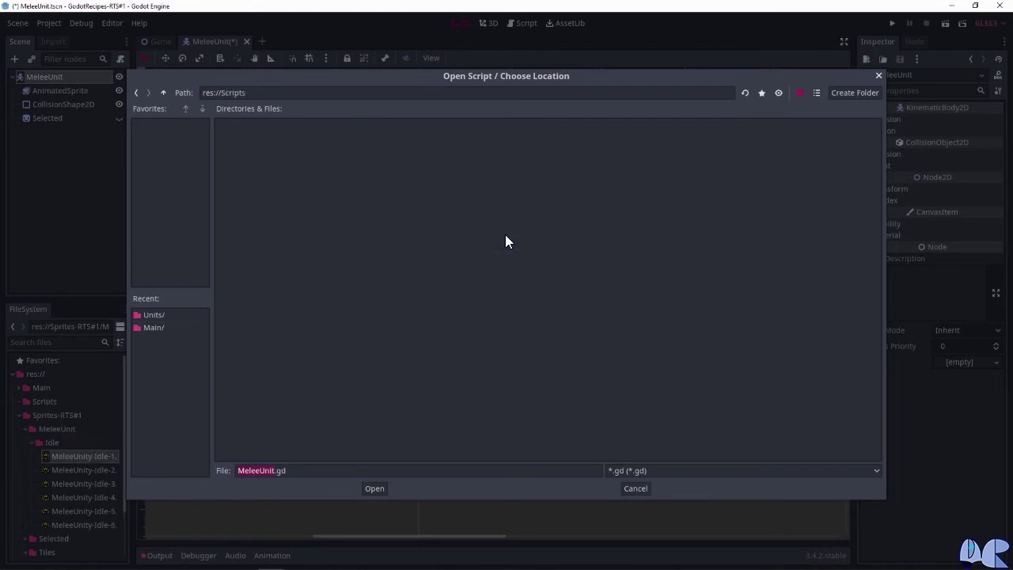
{"action": "left_click", "coordinate": [376, 488]}
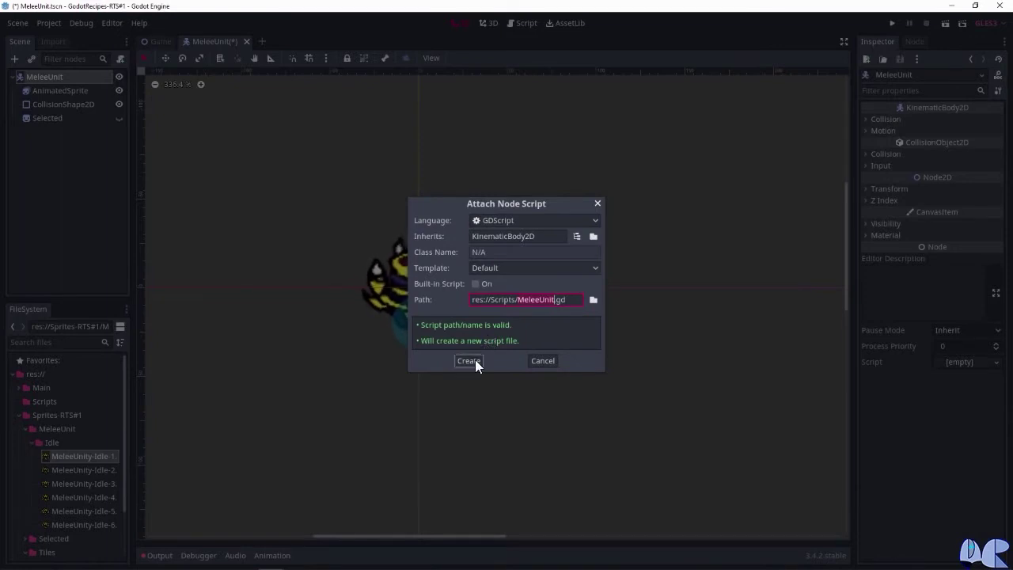
{"action": "left_click", "coordinate": [475, 360]}
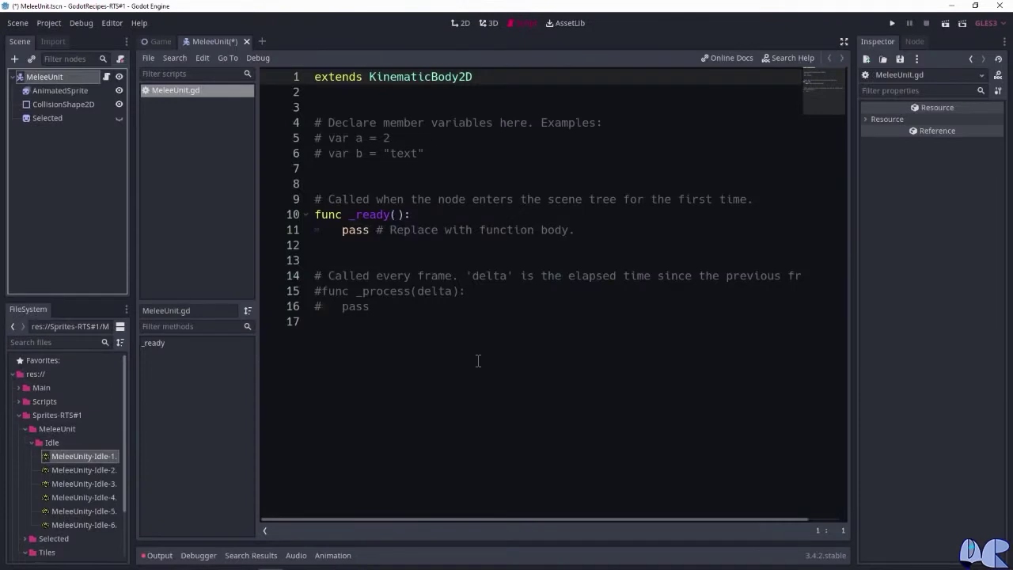
Replace the template with 'var selected = false' and a select() function header with pass.
{"action": "left_click_drag", "start_coordinate": [360, 323], "coordinate": [304, 122]}
{"action": "key", "text": "BackSpace"}
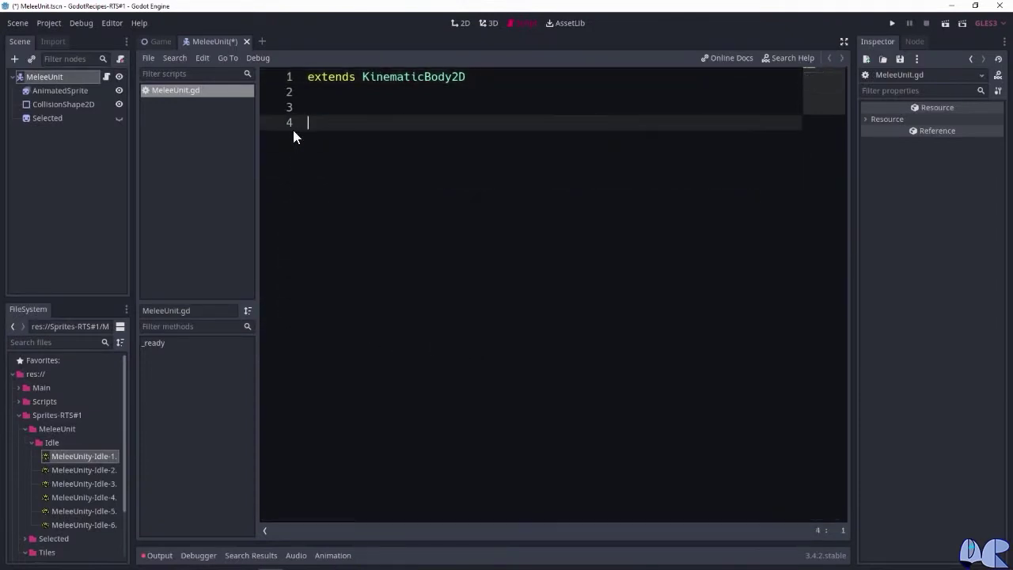
{"action": "key", "text": "BackSpace"}
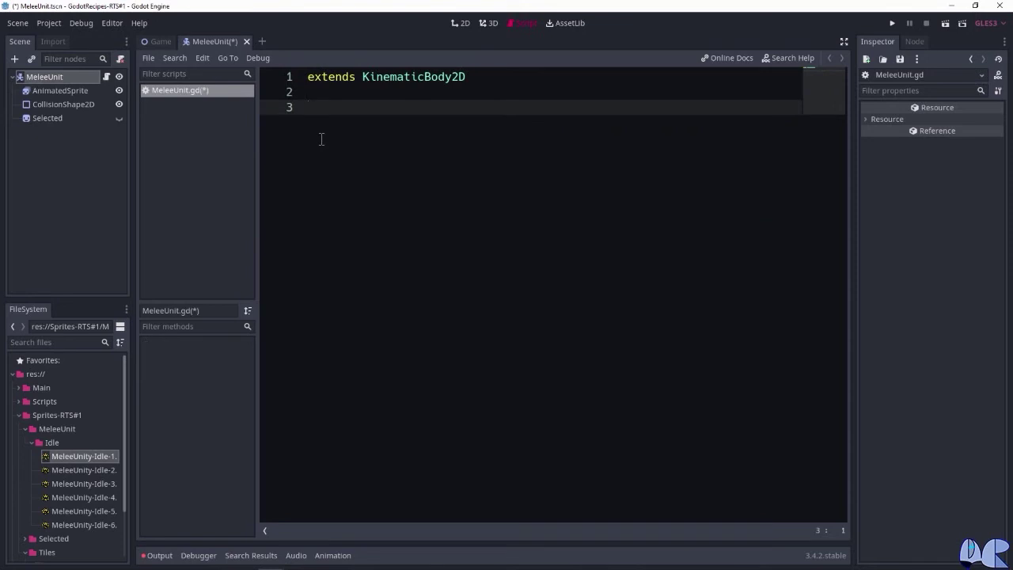
{"action": "type", "text": "var s"}
{"action": "type", "text": "elected = false"}
{"action": "key", "text": "Return"}
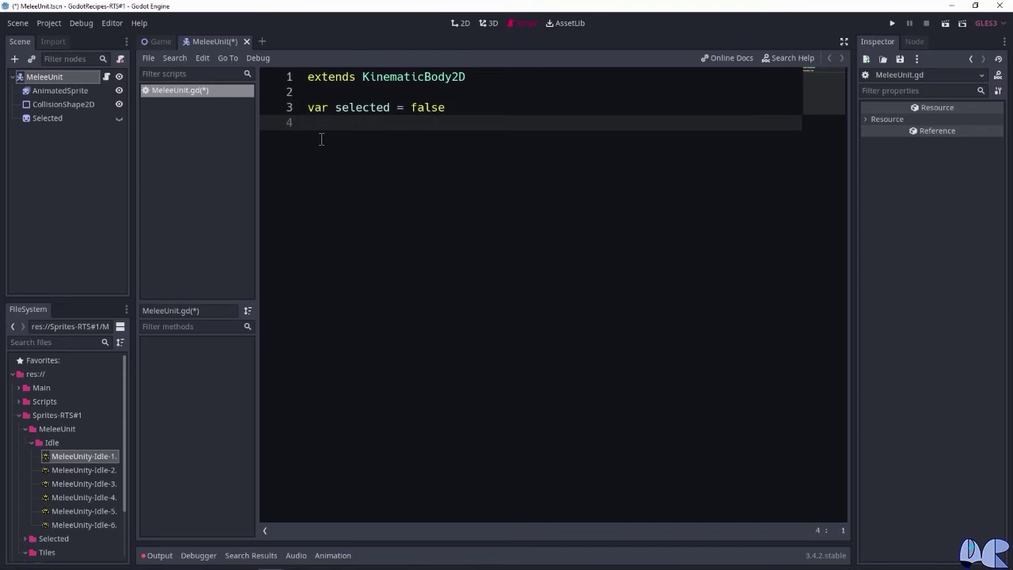
{"action": "key", "text": "Return"}
{"action": "type", "text": "func select"}
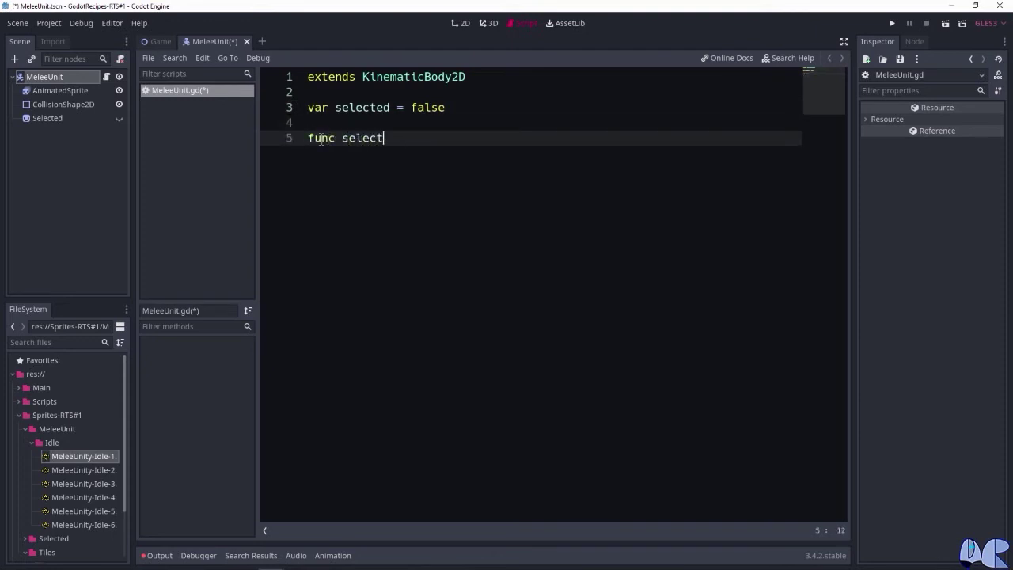
{"action": "type", "text": "():"}
{"action": "key", "text": "Return"}
{"action": "type", "text": "pass"}
Fill select() with 'selected = true' and '$Selected.visible = true'.
{"action": "left_click", "coordinate": [437, 138]}
{"action": "key", "text": "Return"}
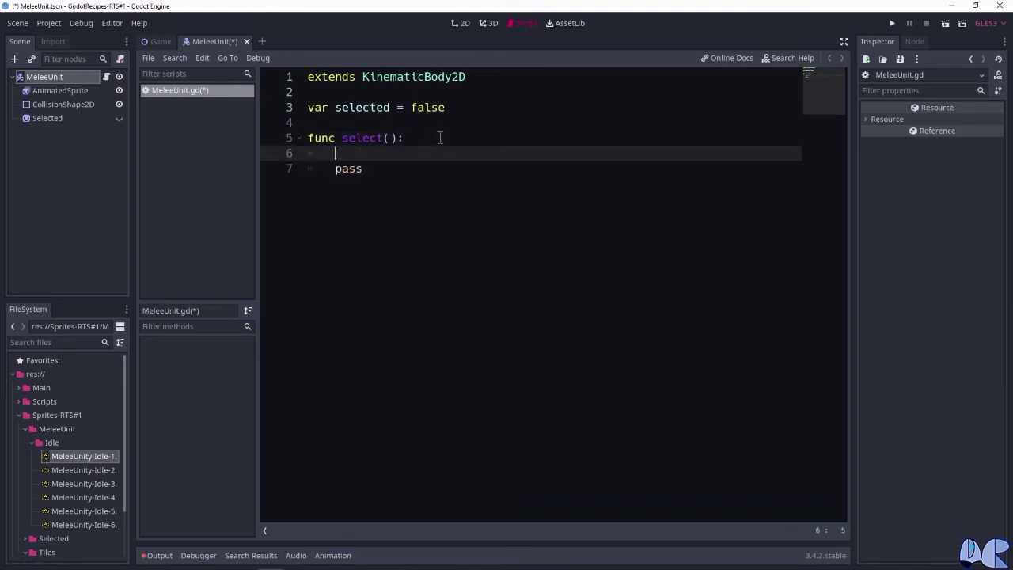
{"action": "type", "text": "selected = true"}
{"action": "key", "text": "Return"}
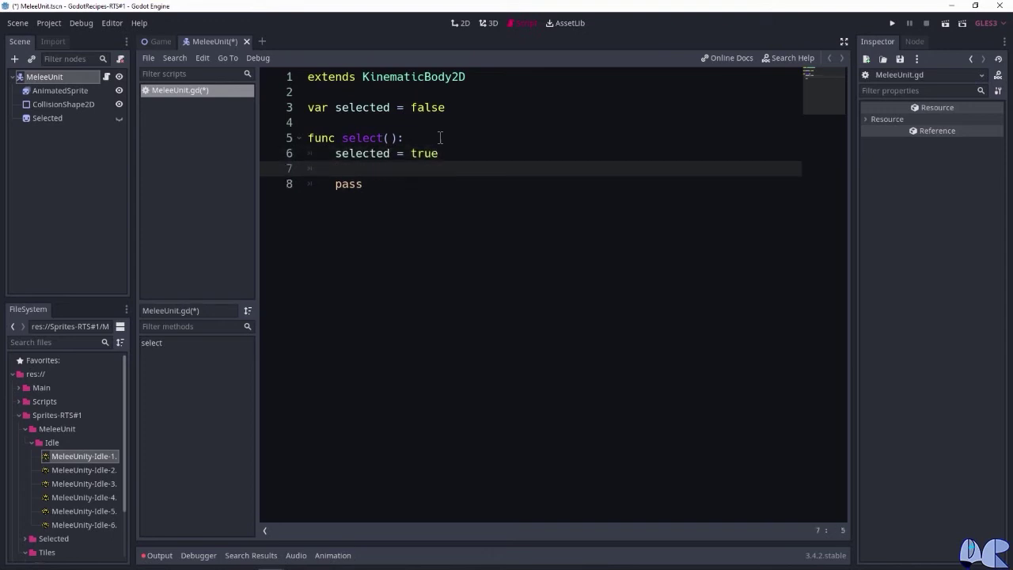
{"action": "type", "text": "$Sl"}
{"action": "key", "text": "Return"}
{"action": "type", "text": ".vi"}
{"action": "key", "text": "Return"}
{"action": "type", "text": "true"}
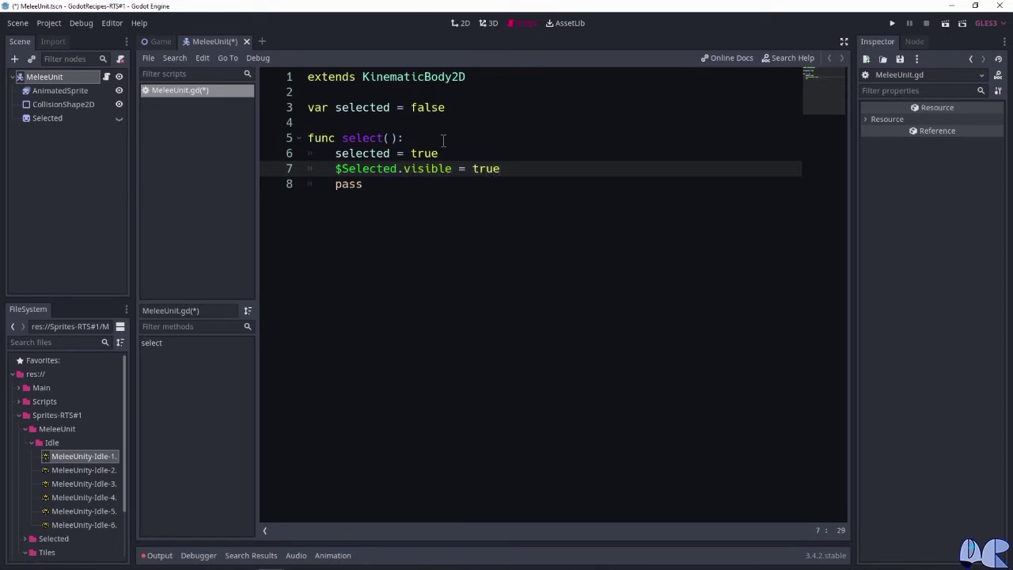
{"action": "left_click", "coordinate": [404, 187]}
{"action": "key", "text": "Return"}
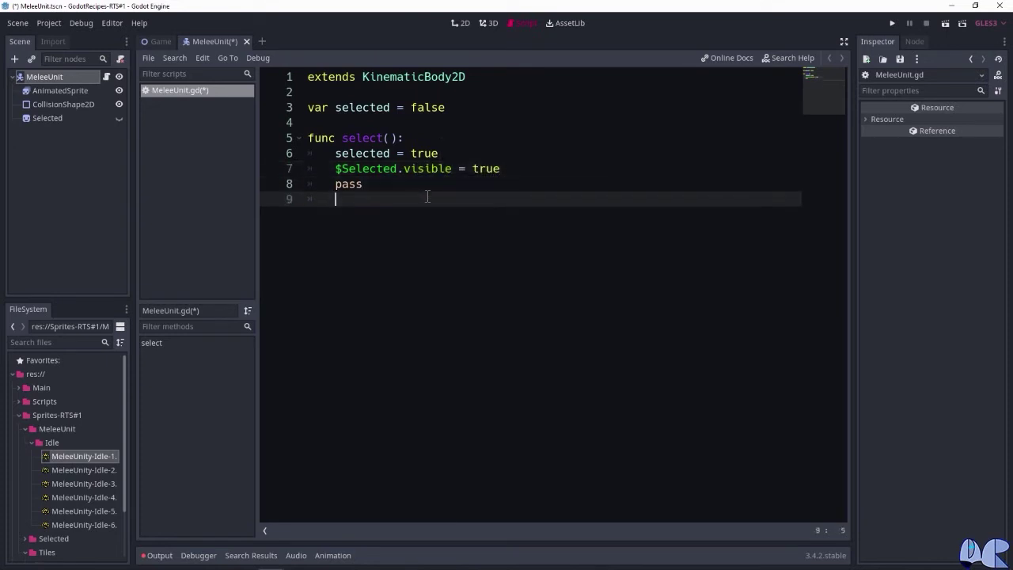
Write func deselect(): with 'selected = false' and '$Selected.visible = false' above pass.
{"action": "key", "text": "Return"}
{"action": "type", "text": "func deselect():"}
{"action": "key", "text": "Return"}
{"action": "type", "text": "pass"}
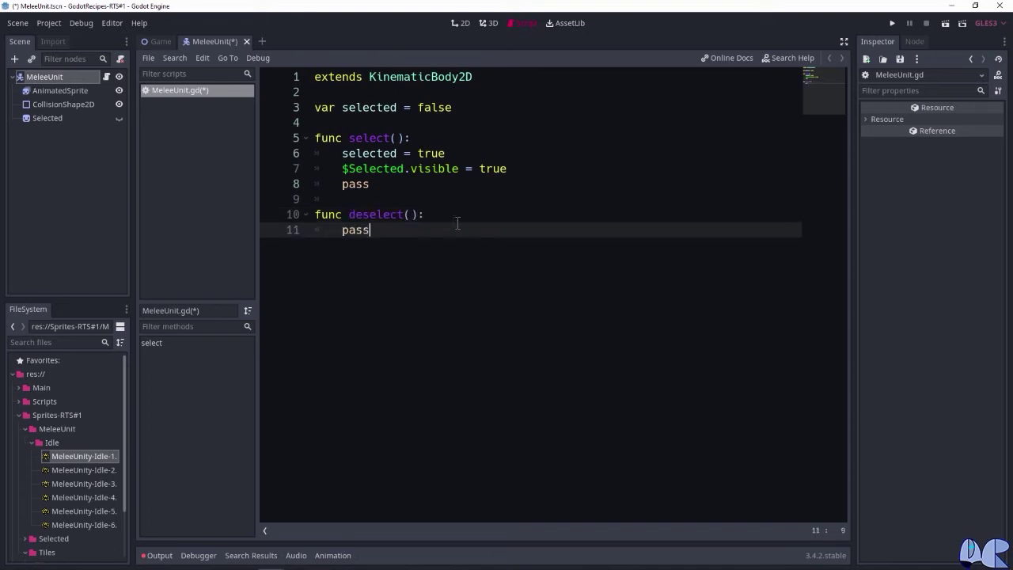
{"action": "key", "text": "ctrl+shift+Return"}
{"action": "type", "text": "selected"}
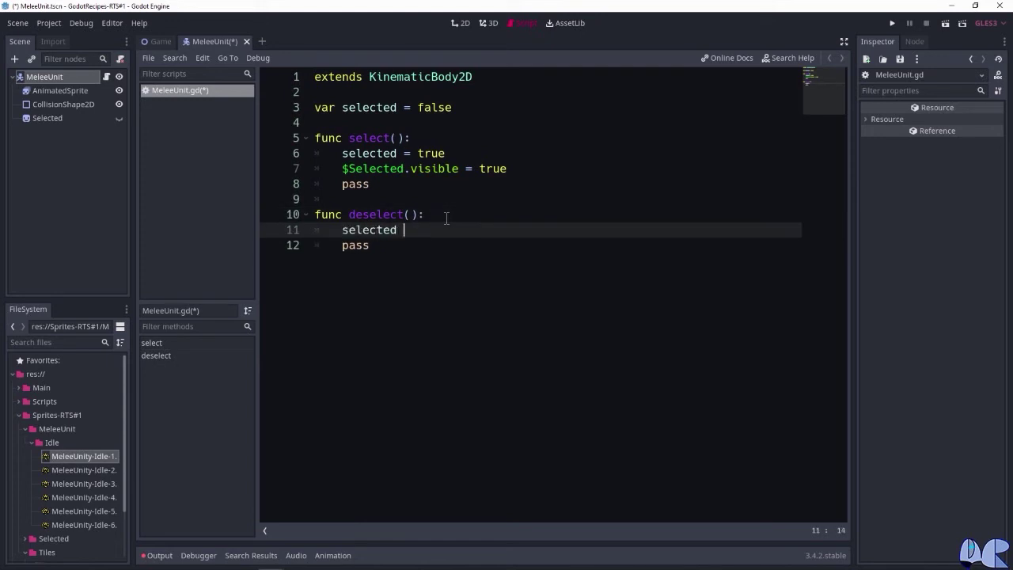
{"action": "type", "text": " = false"}
{"action": "key", "text": "Return"}
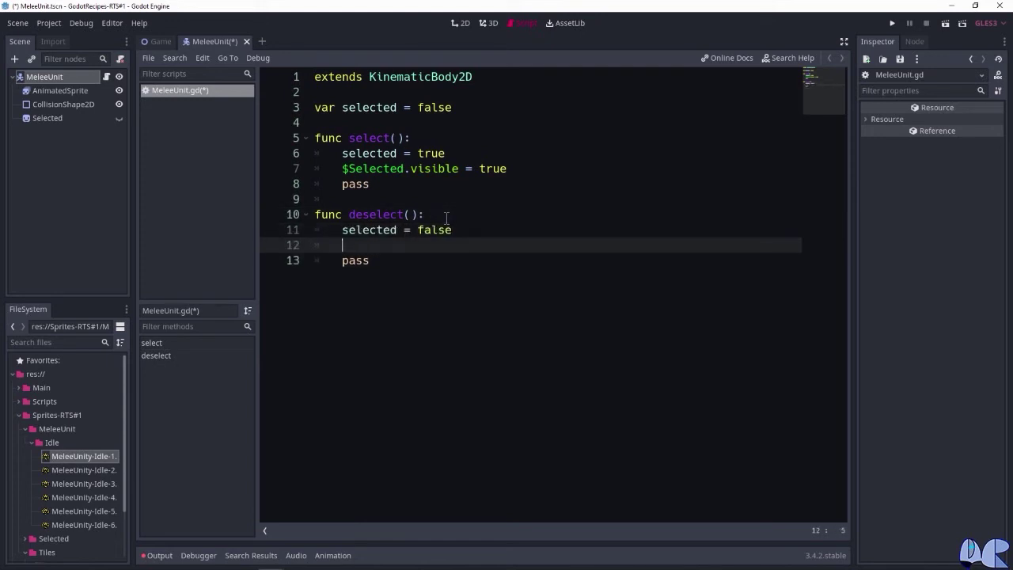
{"action": "type", "text": "$Sel"}
{"action": "key", "text": "Return"}
{"action": "type", "text": ".visible = "}
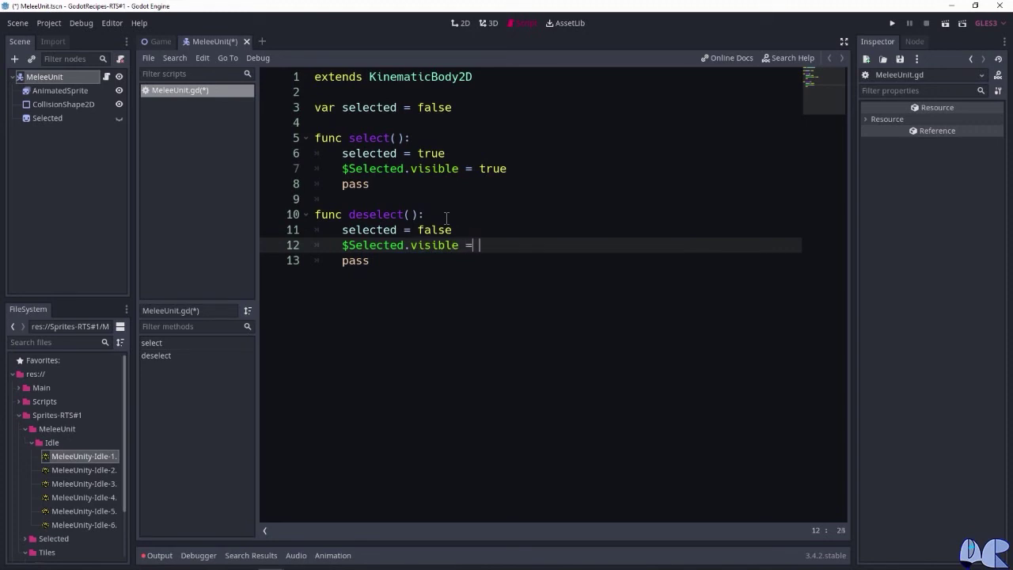
{"action": "type", "text": "false"}
{"action": "left_click", "coordinate": [159, 41]}
Attach a new Game.gd script, saved in res://Scripts, to the Game root node.
{"action": "left_click", "coordinate": [461, 23]}
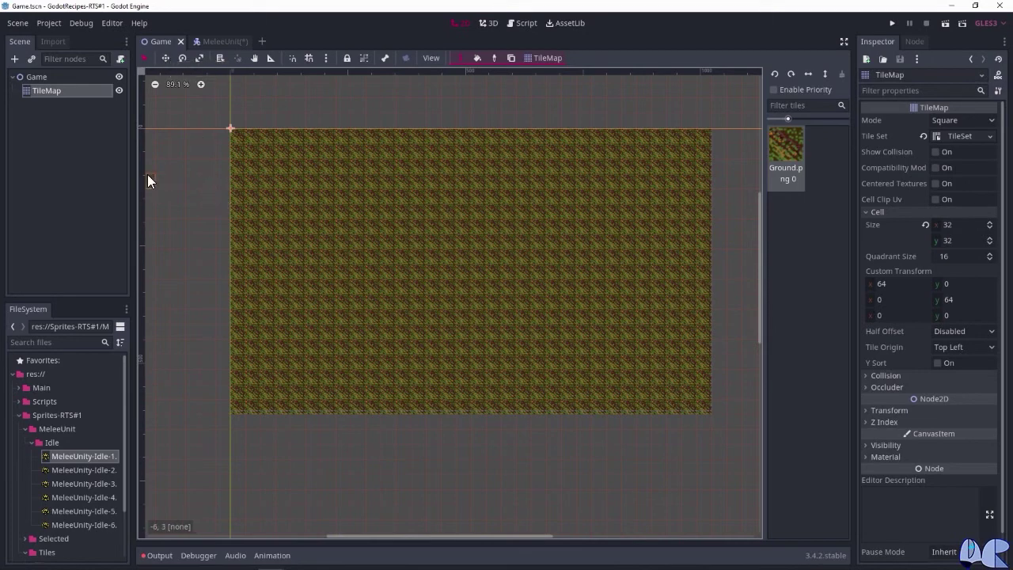
{"action": "left_click", "coordinate": [38, 78]}
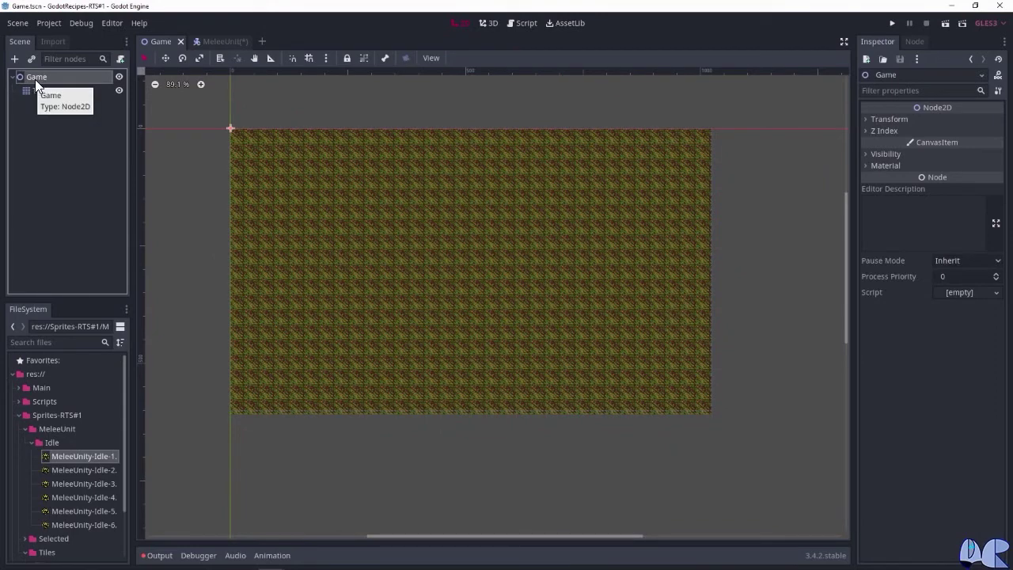
{"action": "right_click", "coordinate": [35, 79]}
{"action": "left_click", "coordinate": [58, 178]}
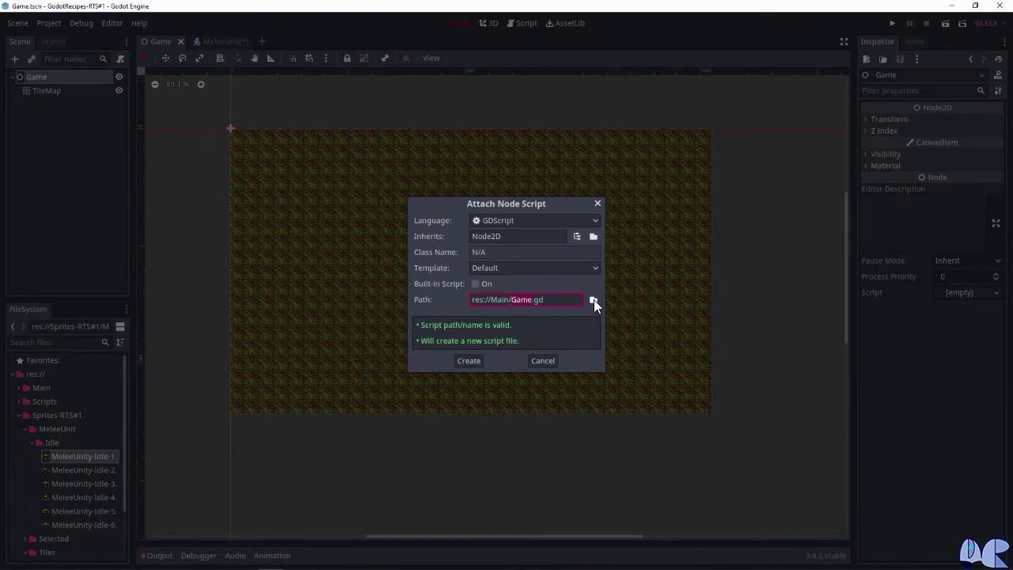
{"action": "left_click", "coordinate": [593, 299]}
{"action": "left_click", "coordinate": [163, 92]}
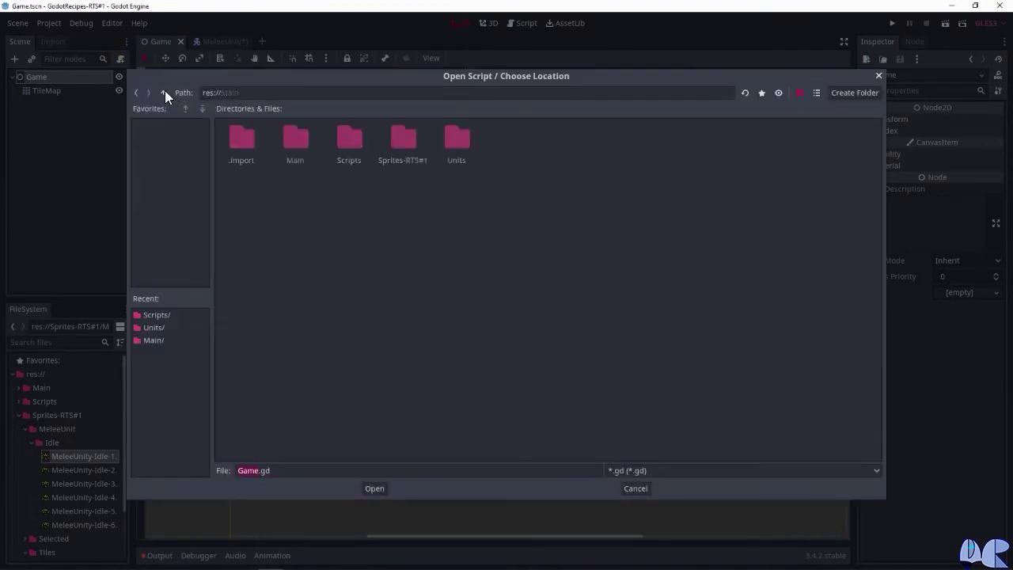
{"action": "double_click", "coordinate": [348, 141]}
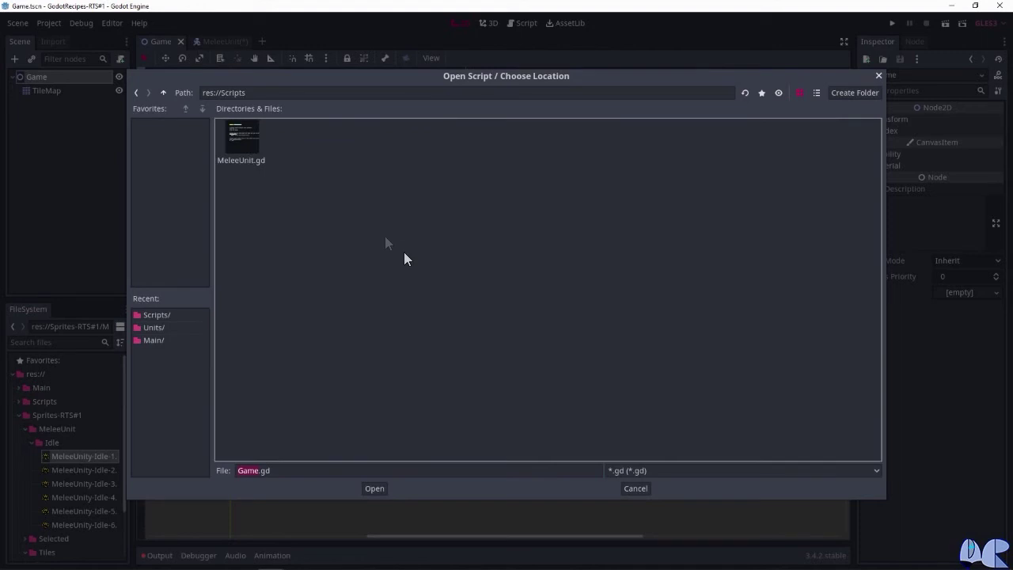
{"action": "left_click", "coordinate": [382, 484]}
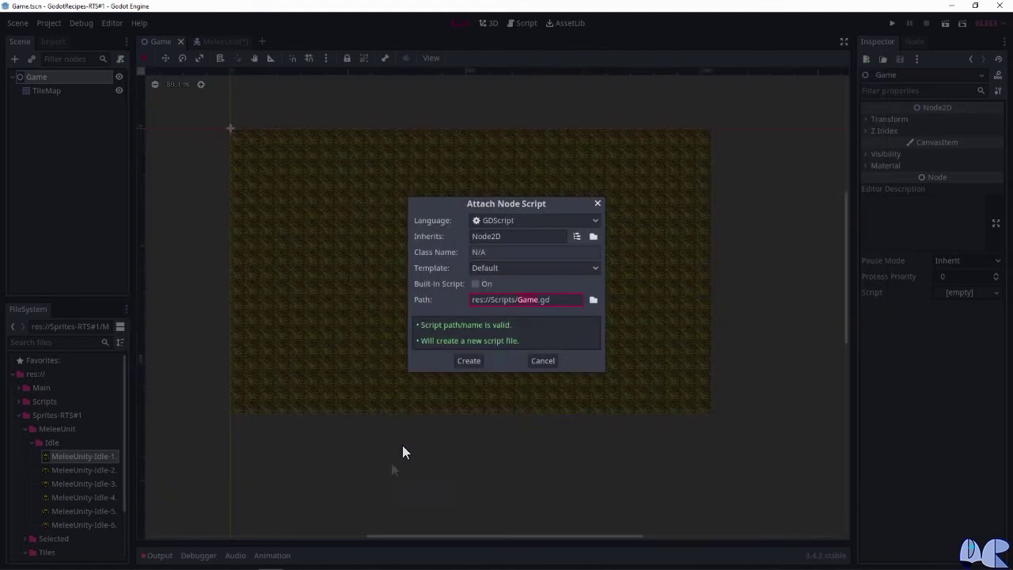
{"action": "left_click", "coordinate": [468, 360]}
{"action": "left_click_drag", "start_coordinate": [372, 321], "coordinate": [292, 114]}
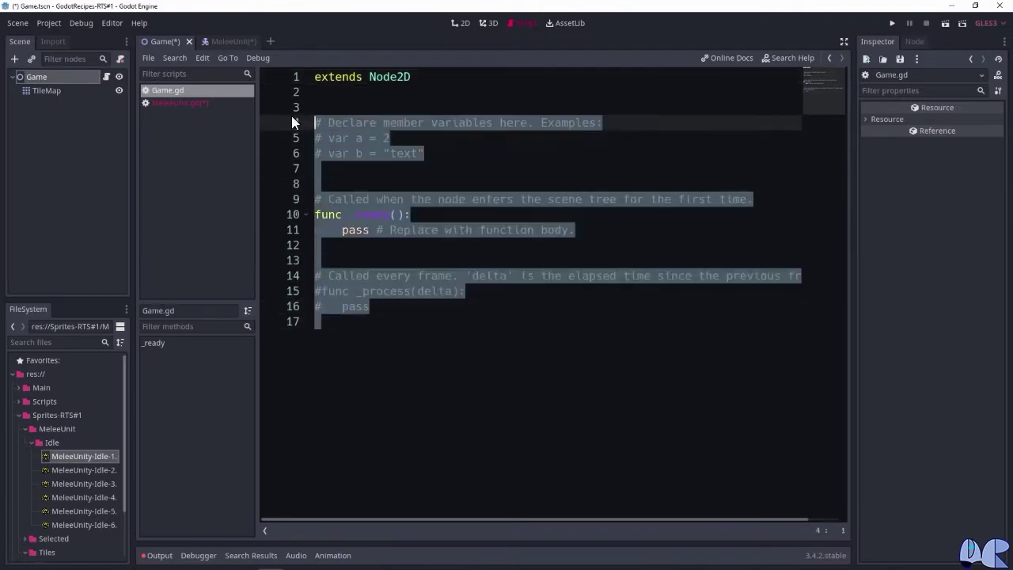
Replace the template with 'var dragging = false' and 'var selected = []'.
{"action": "key", "text": "BackSpace"}
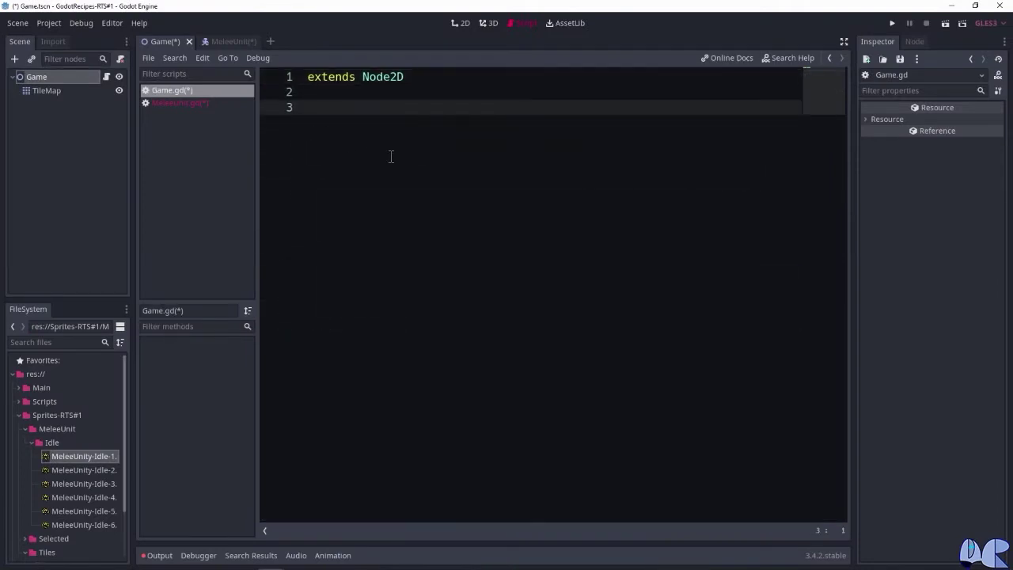
{"action": "type", "text": "var dragging"}
{"action": "type", "text": " = false"}
{"action": "key", "text": "Return"}
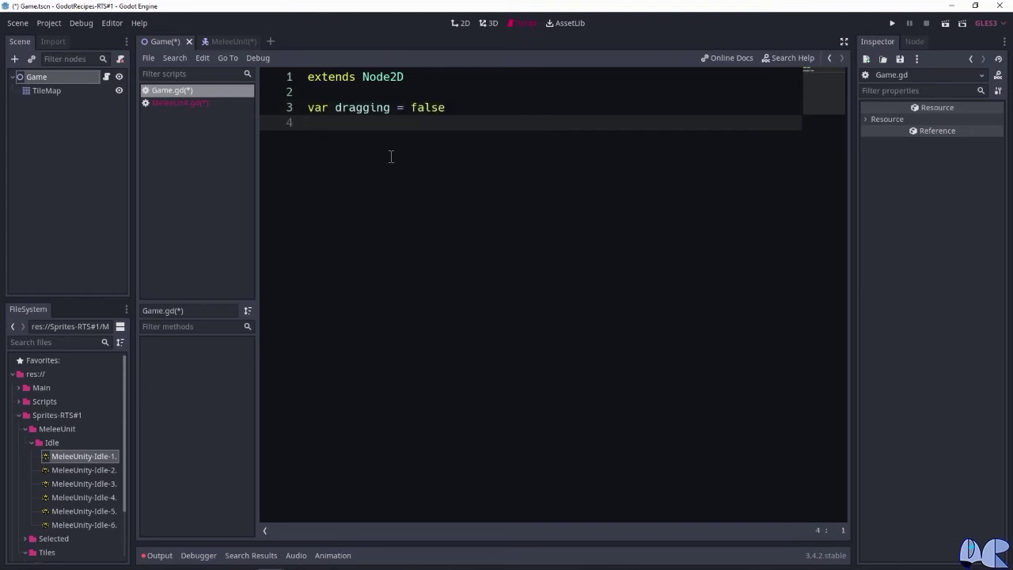
{"action": "key", "text": "Return"}
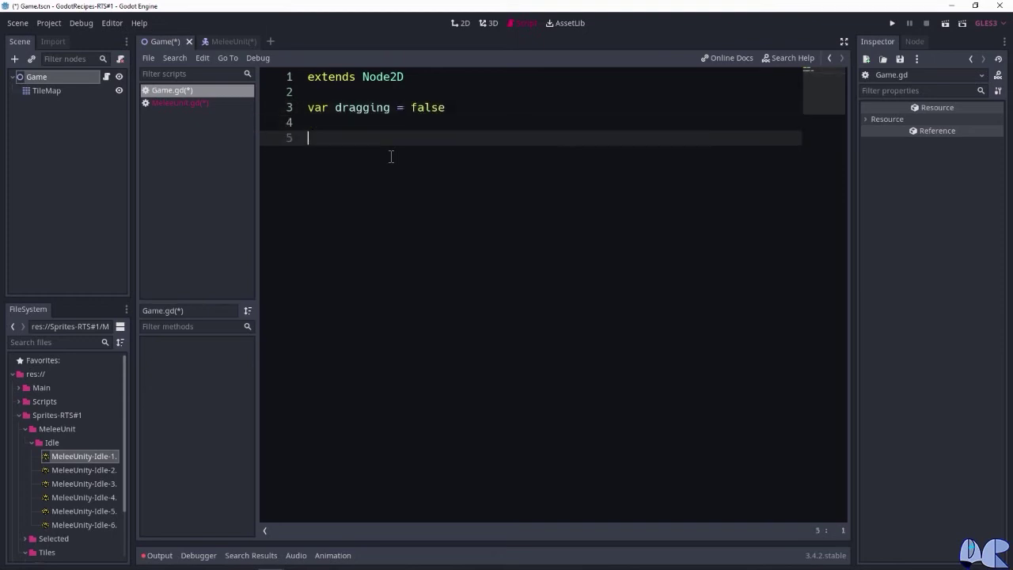
{"action": "key", "text": "BackSpace"}
{"action": "type", "text": "var selected"}
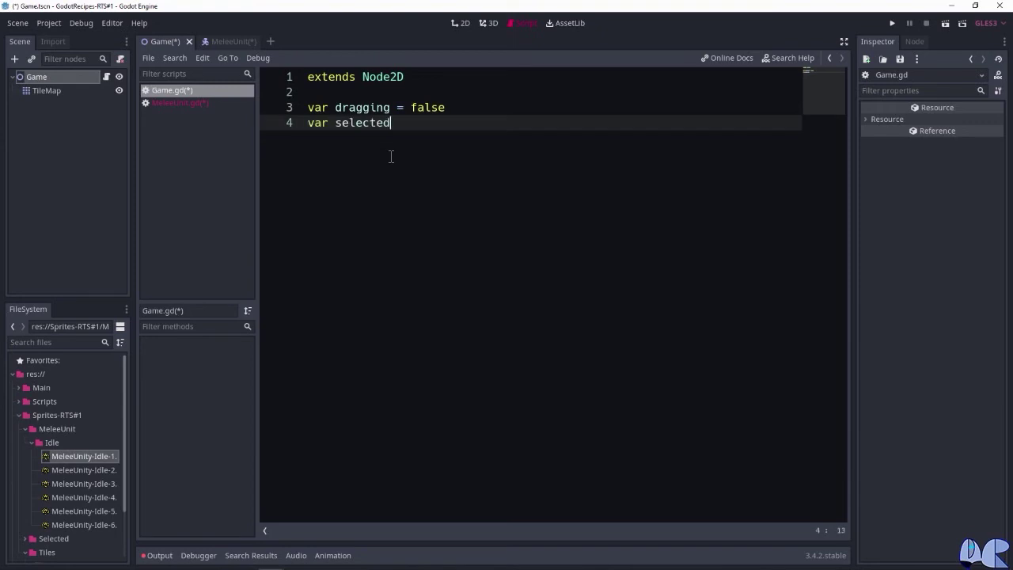
{"action": "type", "text": " = []"}
{"action": "key", "text": "Return"}
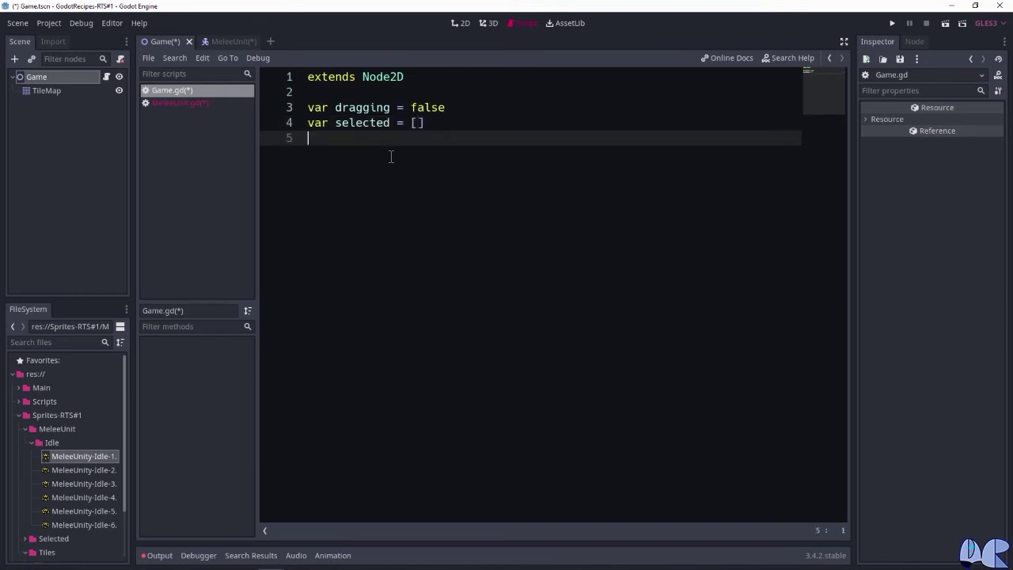
Declare 'var drag_start = Vector2.ZERO' and 'var select_rectangle = RectangleShape2D.new()'.
{"action": "type", "text": "var"}
{"action": "type", "text": " drag_start "}
{"action": "type", "text": "="}
{"action": "type", "text": " Vector2"}
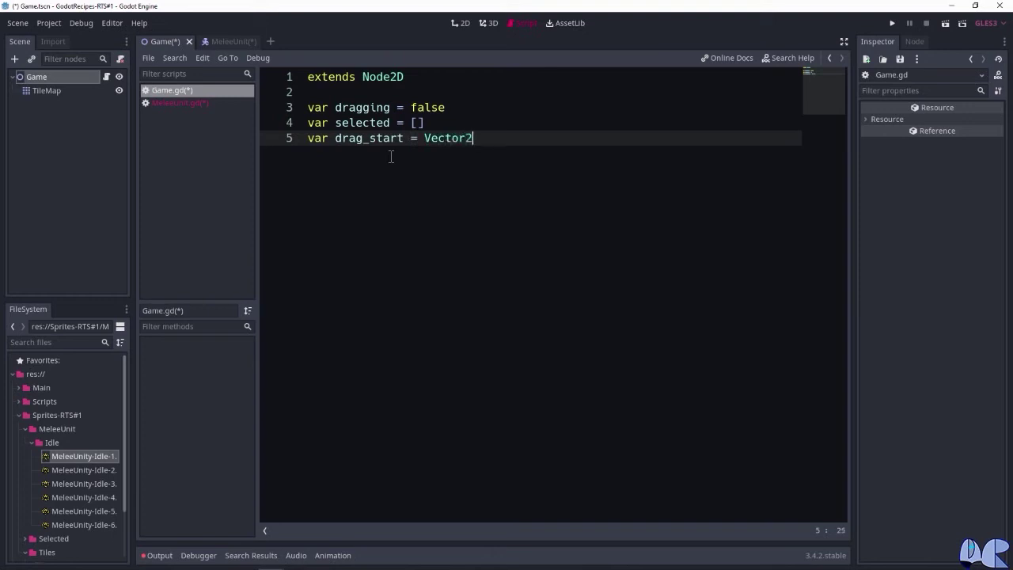
{"action": "type", "text": ".ZE"}
{"action": "key", "text": "Return"}
{"action": "key", "text": "Return"}
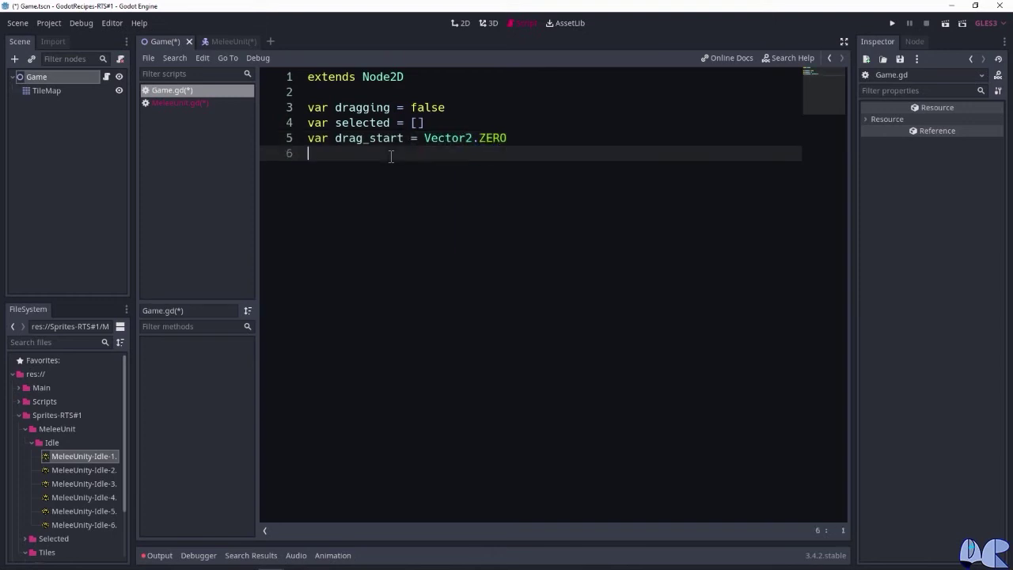
{"action": "type", "text": "var select_rectangle "}
{"action": "type", "text": "= Rec"}
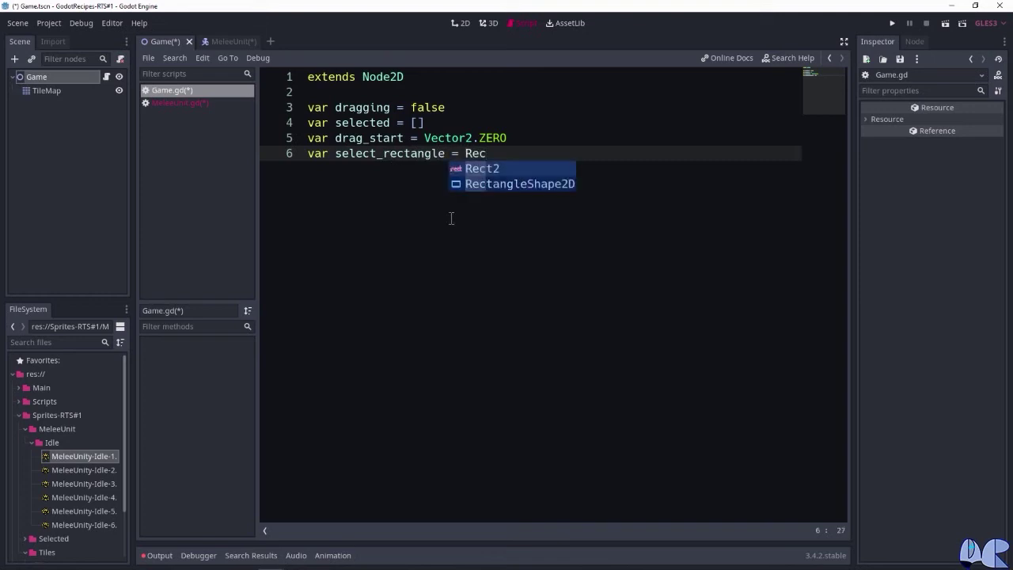
{"action": "key", "text": "Down"}
{"action": "key", "text": "Return"}
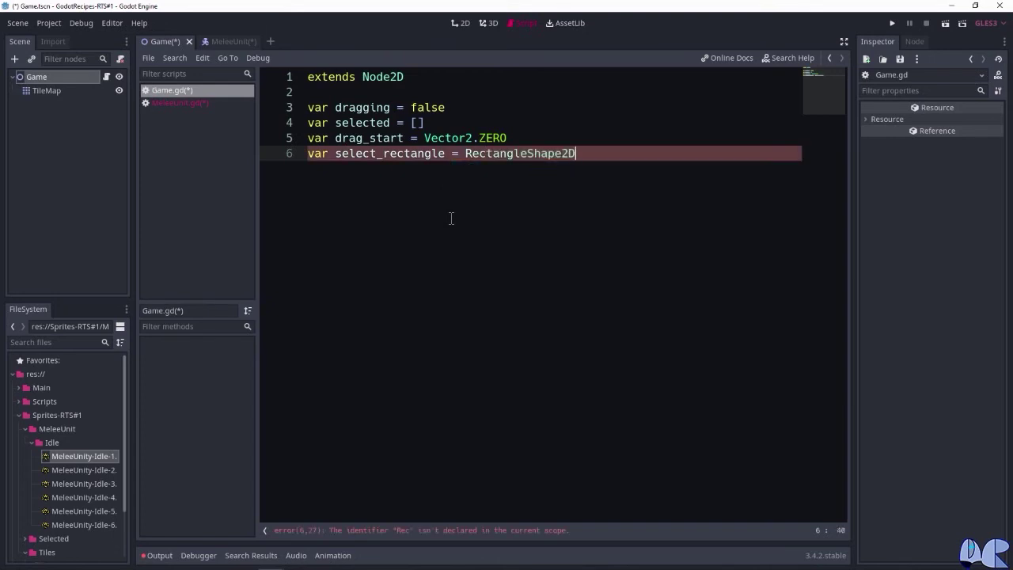
{"action": "type", "text": ".new()"}
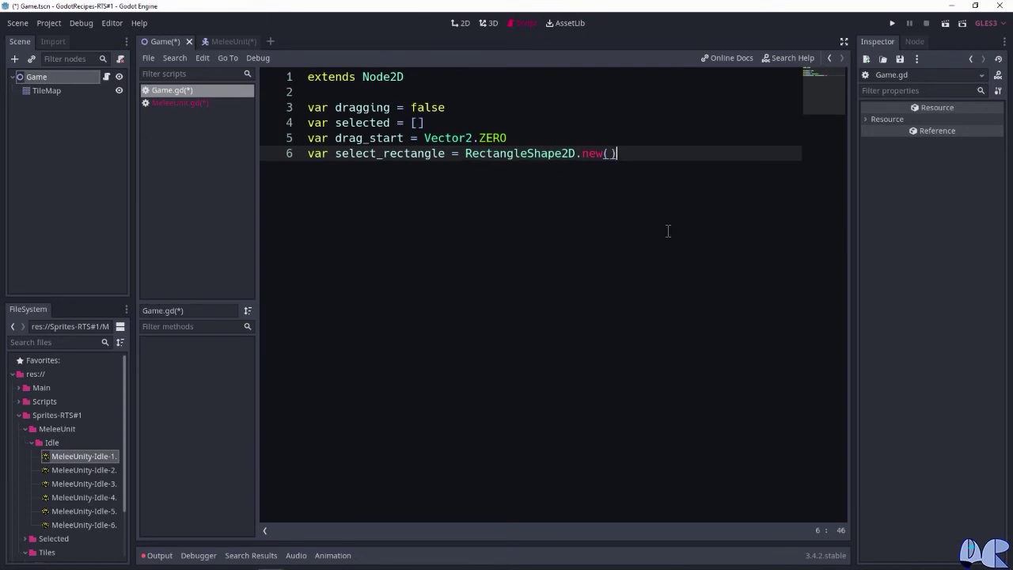
{"action": "left_click", "coordinate": [463, 23]}
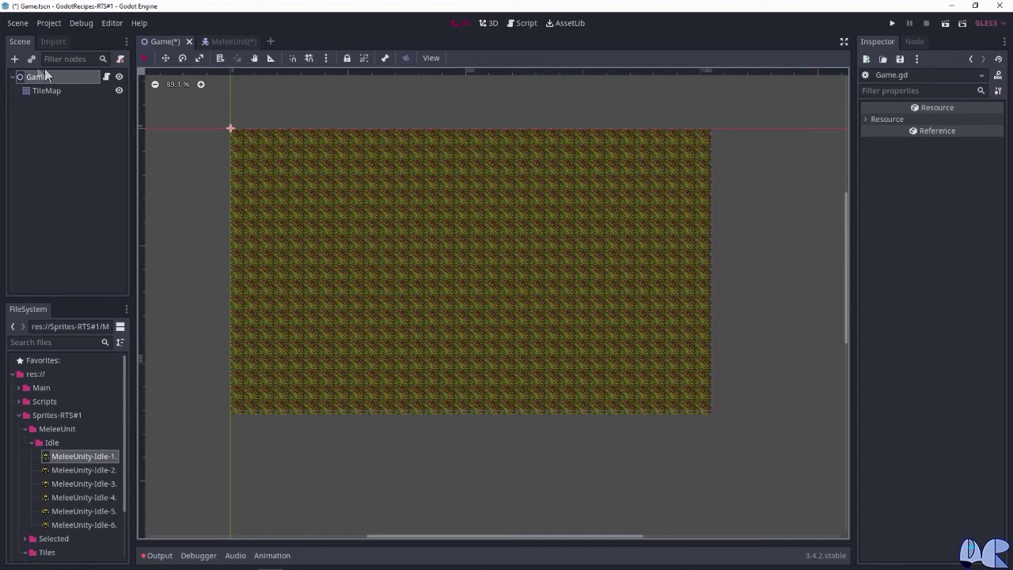
Add a Node2D child named SelectDraw under Game, then reopen Game.gd.
{"action": "left_click", "coordinate": [13, 60]}
{"action": "type", "text": "Sprite"}
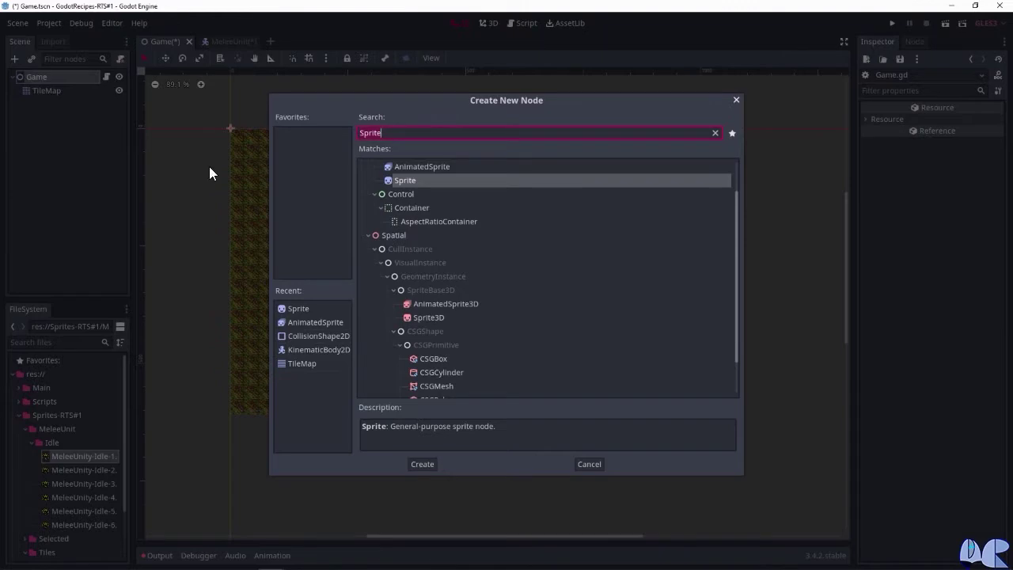
{"action": "type", "text": "node"}
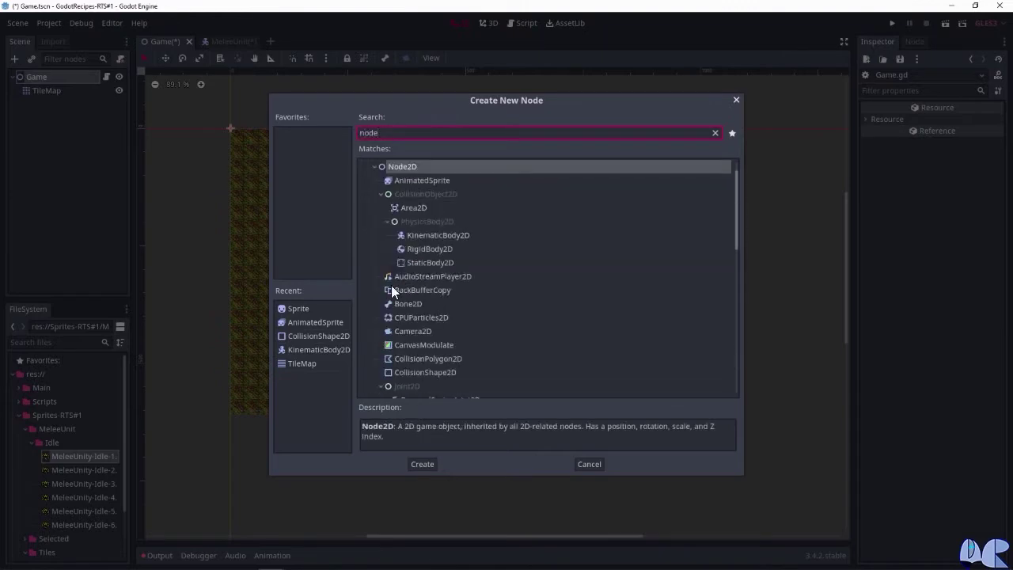
{"action": "left_click", "coordinate": [427, 467]}
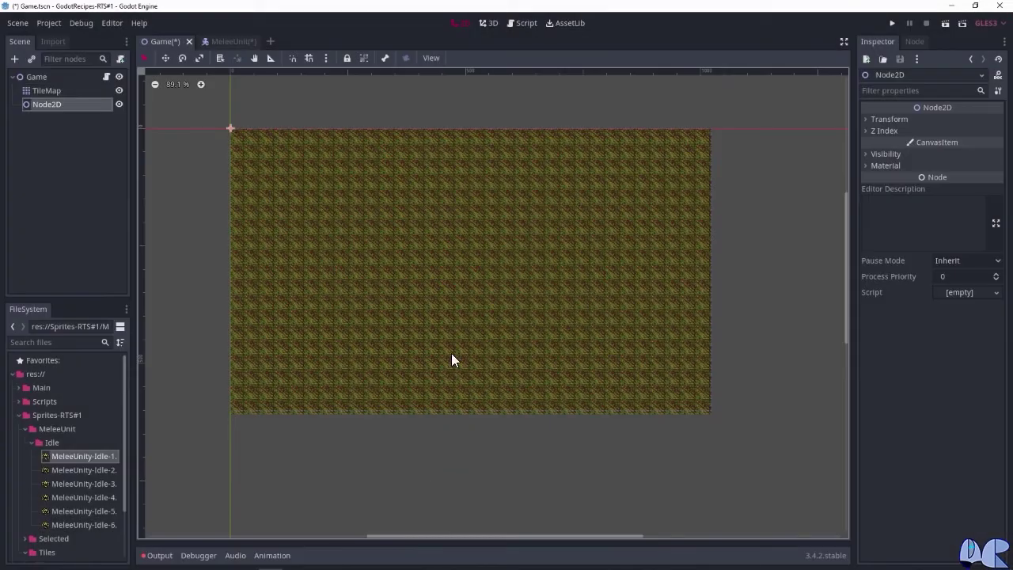
{"action": "double_click", "coordinate": [56, 104]}
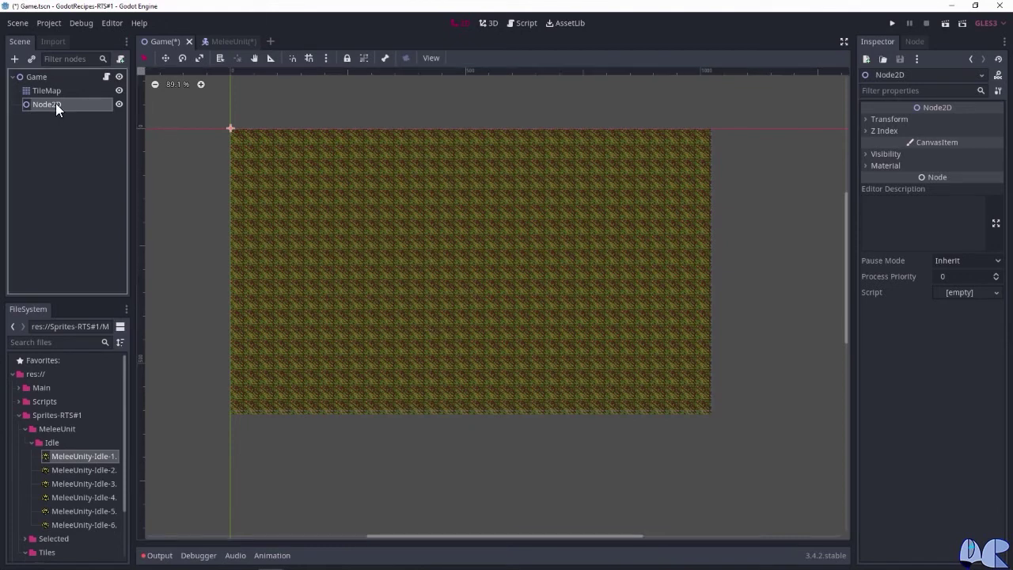
{"action": "type", "text": "SelectDraw"}
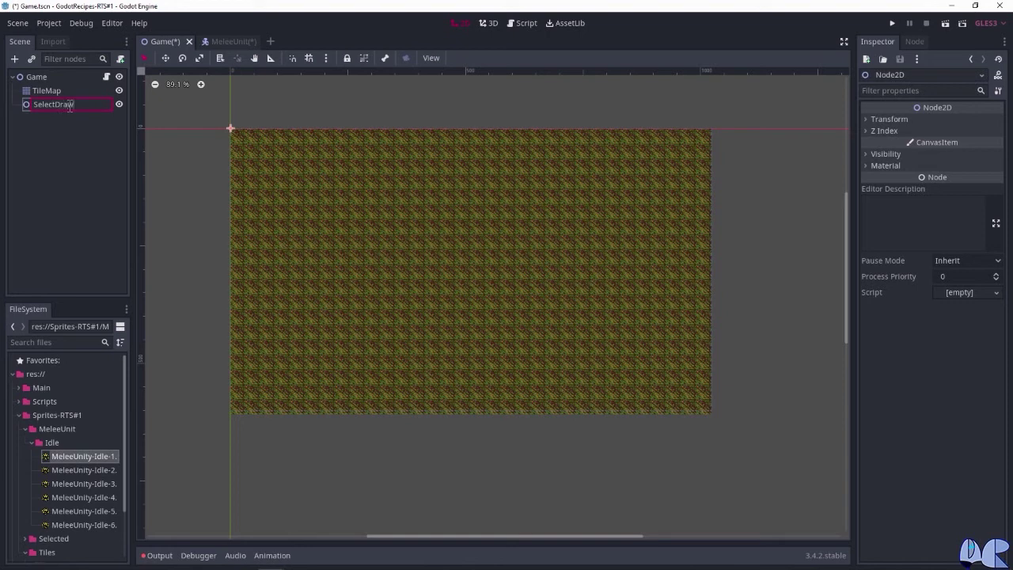
{"action": "key", "text": "Return"}
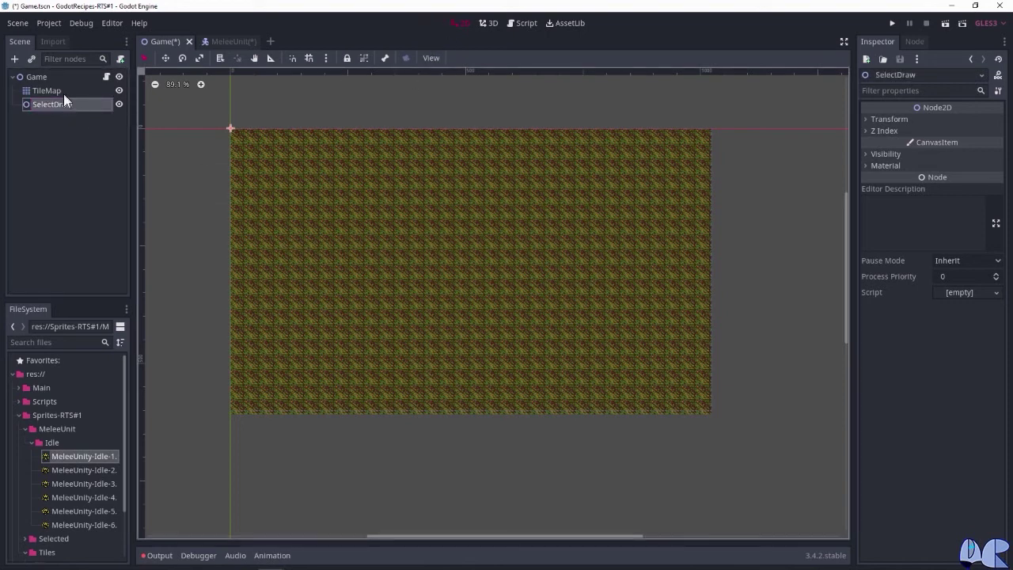
{"action": "left_click", "coordinate": [106, 76]}
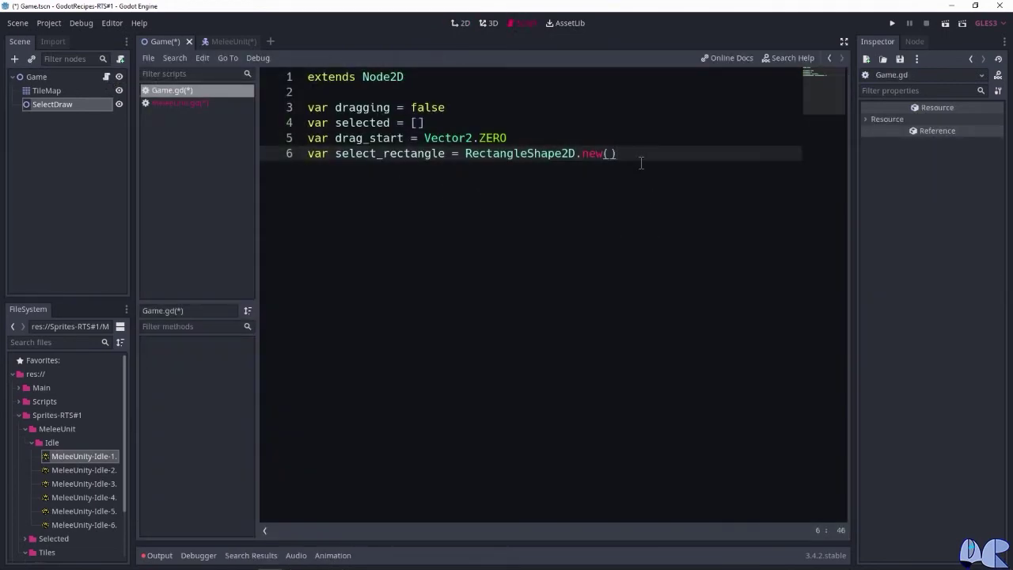
Add 'onready var select_draw = $SelectDraw' and an _unhandled_input(event) function containing pass.
{"action": "key", "text": "Return"}
{"action": "key", "text": "Return"}
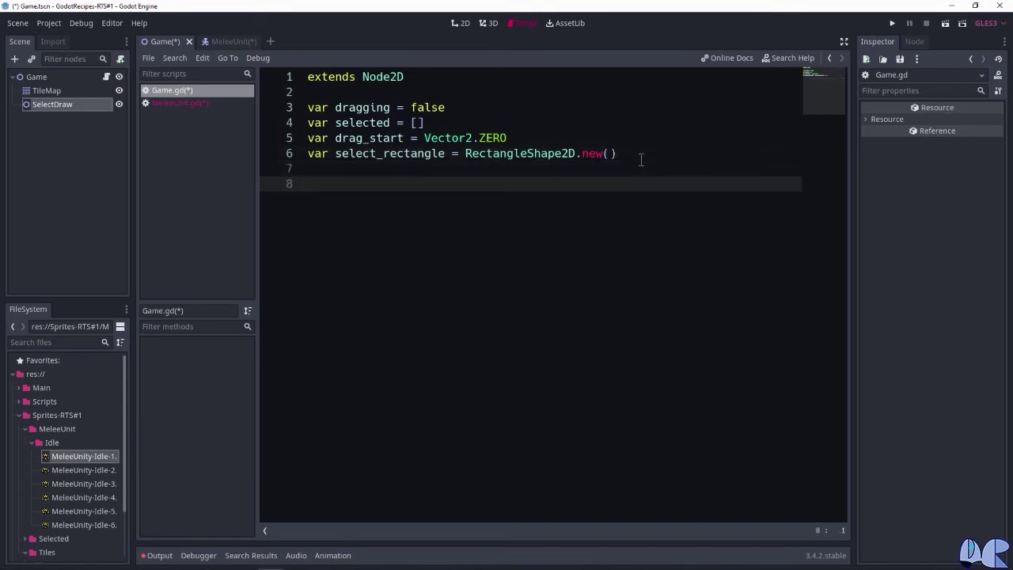
{"action": "type", "text": "onready var select_draw "}
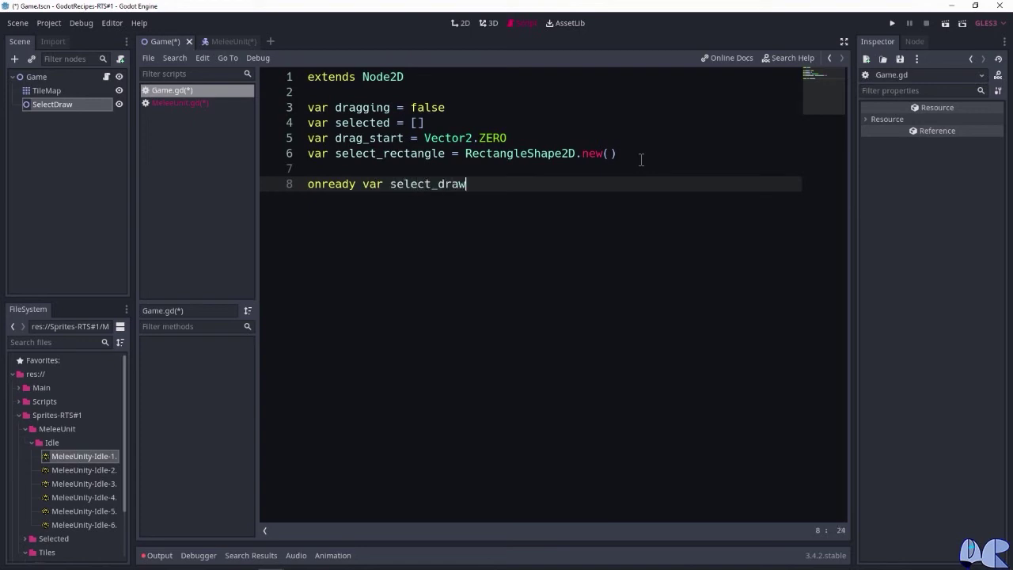
{"action": "type", "text": "= $S"}
{"action": "key", "text": "Return"}
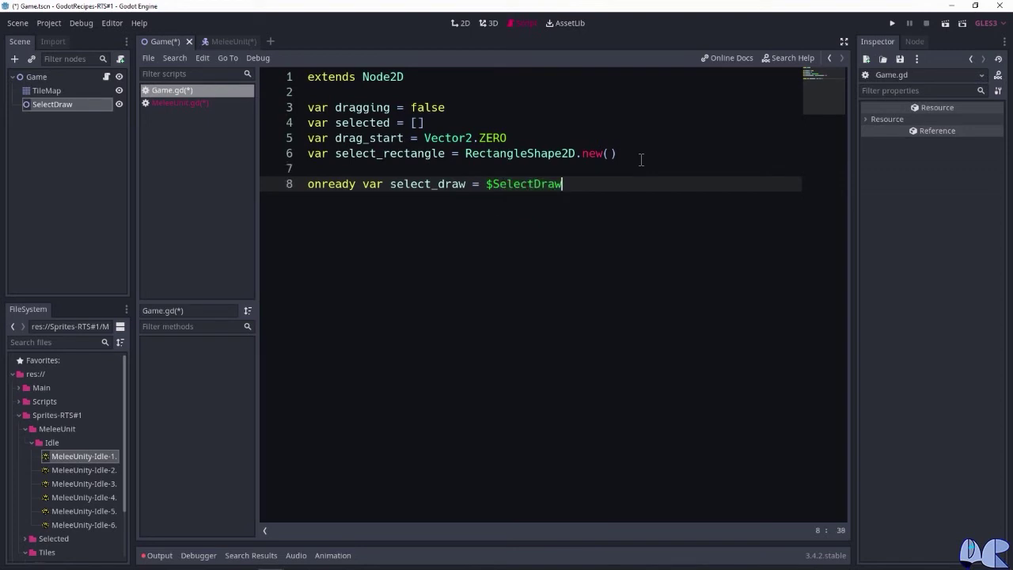
{"action": "key", "text": "Return"}
{"action": "key", "text": "Return"}
{"action": "type", "text": "f"}
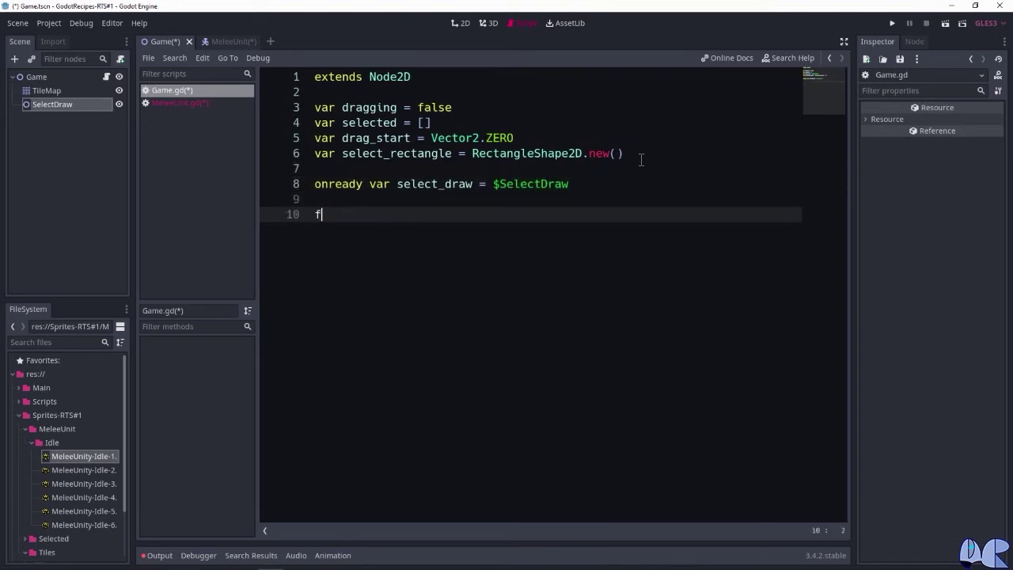
{"action": "type", "text": "unc "}
{"action": "type", "text": "_un"}
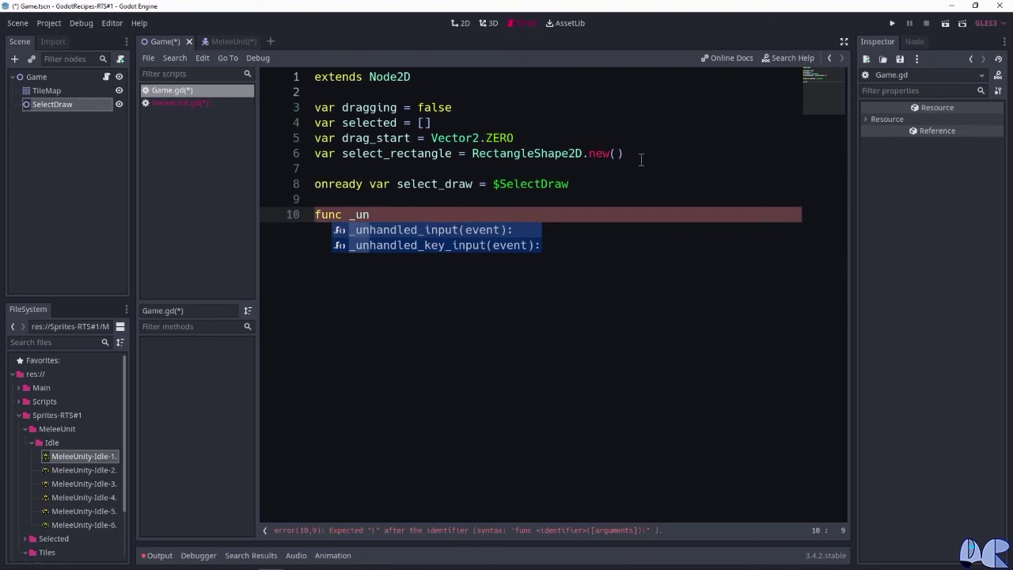
{"action": "key", "text": "Return"}
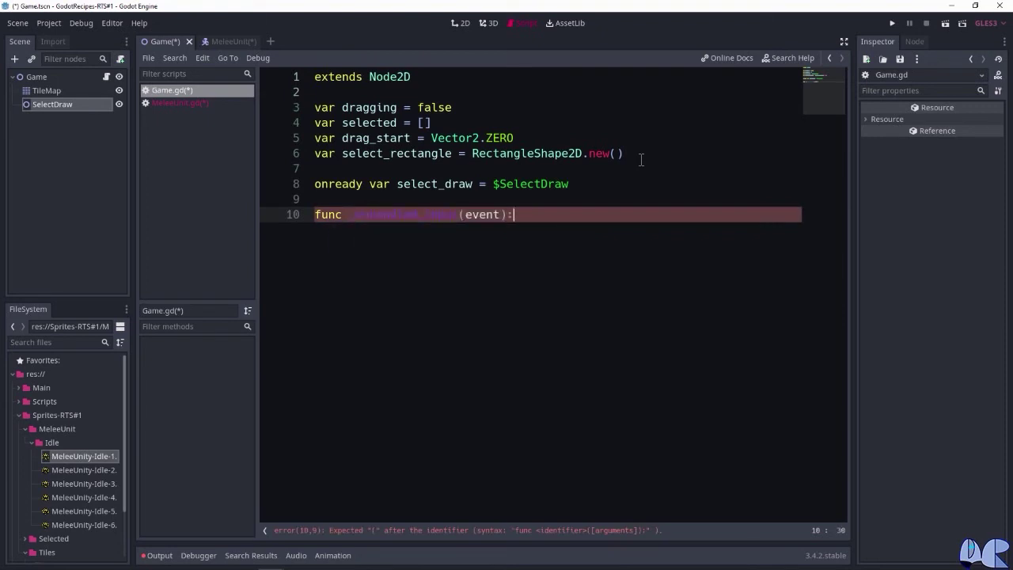
{"action": "key", "text": "Return"}
{"action": "type", "text": "pass"}
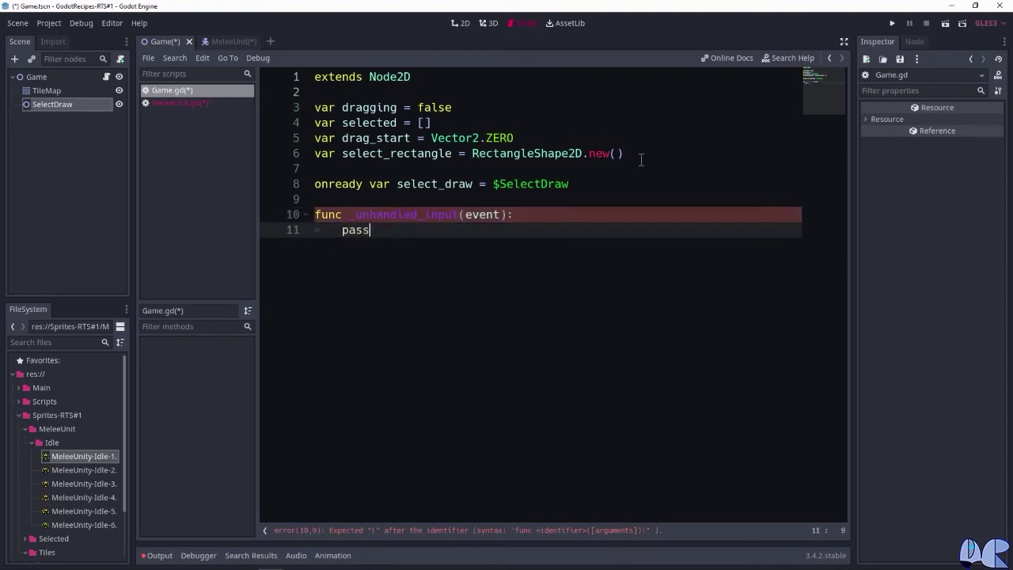
Add 'if event is InputEventMouseButton and event.button_index == BUTTON_LEFT:' at the top of _unhandled_input.
{"action": "left_click", "coordinate": [525, 219]}
{"action": "key", "text": "Return"}
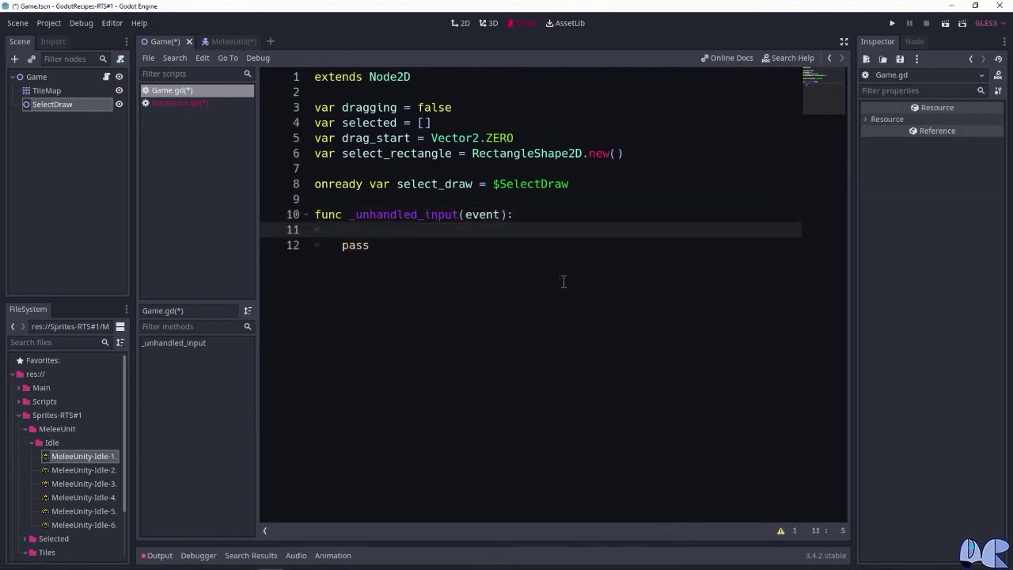
{"action": "type", "text": "if event "}
{"action": "type", "text": "is Input"}
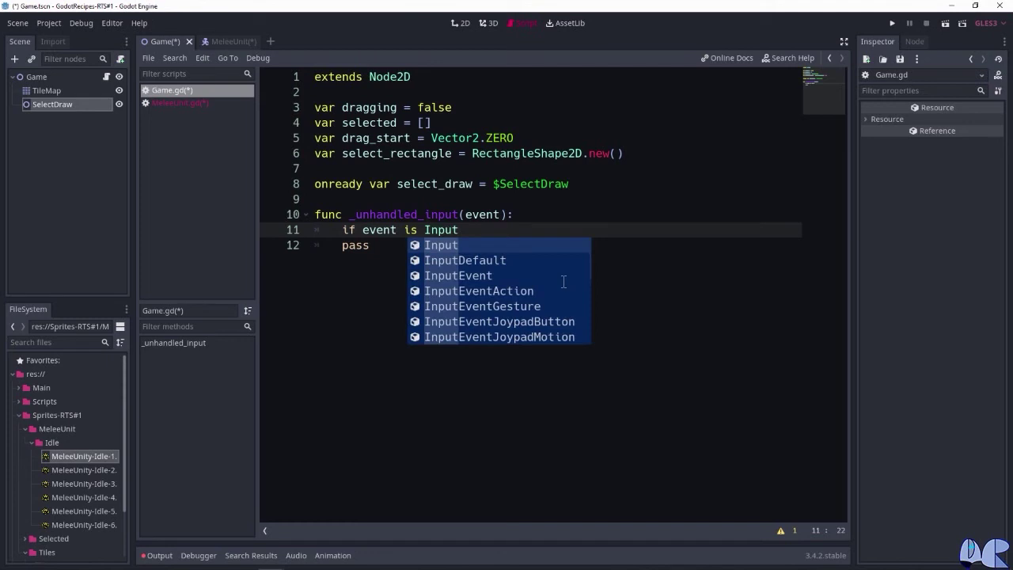
{"action": "type", "text": "E"}
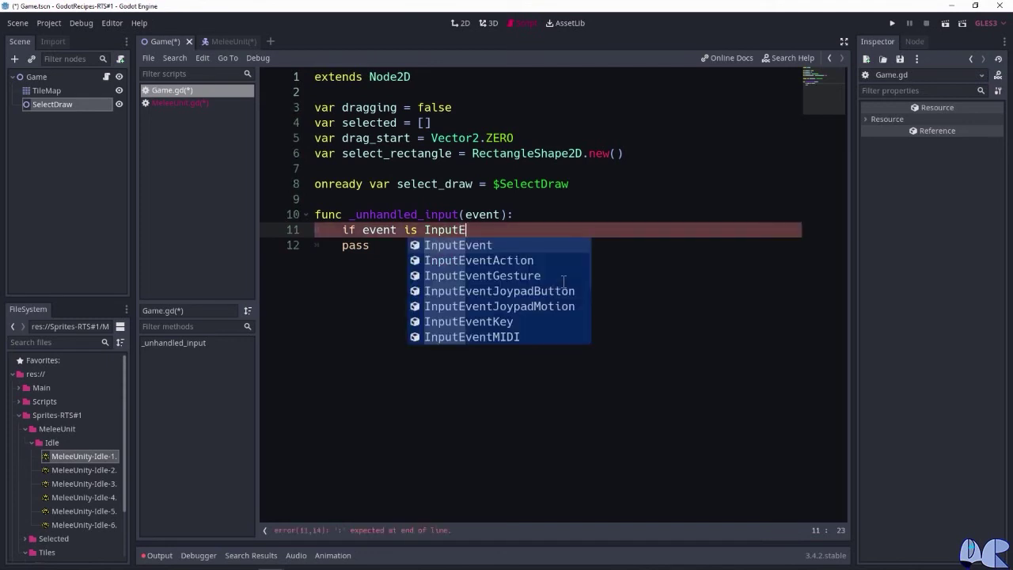
{"action": "type", "text": "ventMou"}
{"action": "key", "text": "Down"}
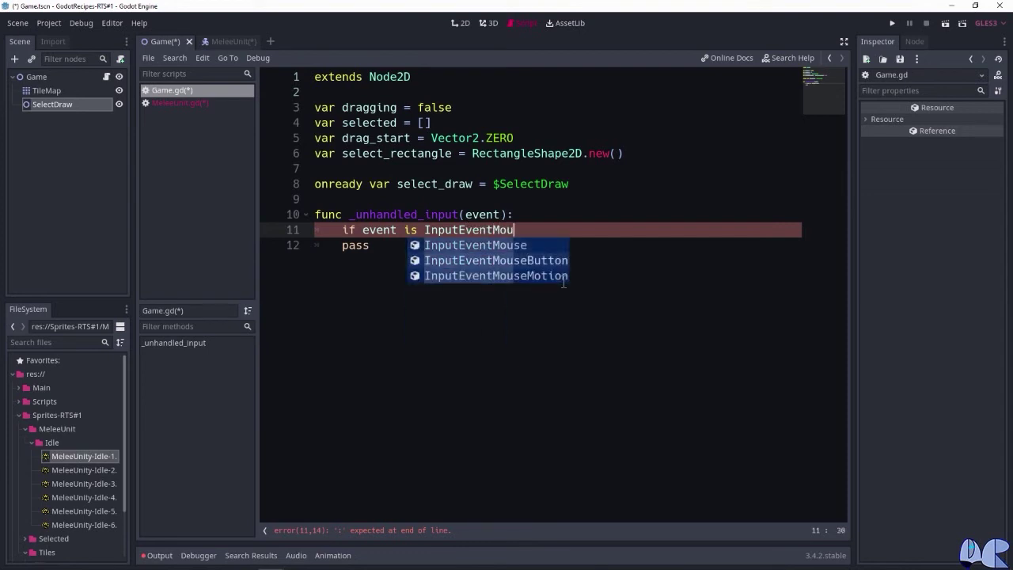
{"action": "key", "text": "Return"}
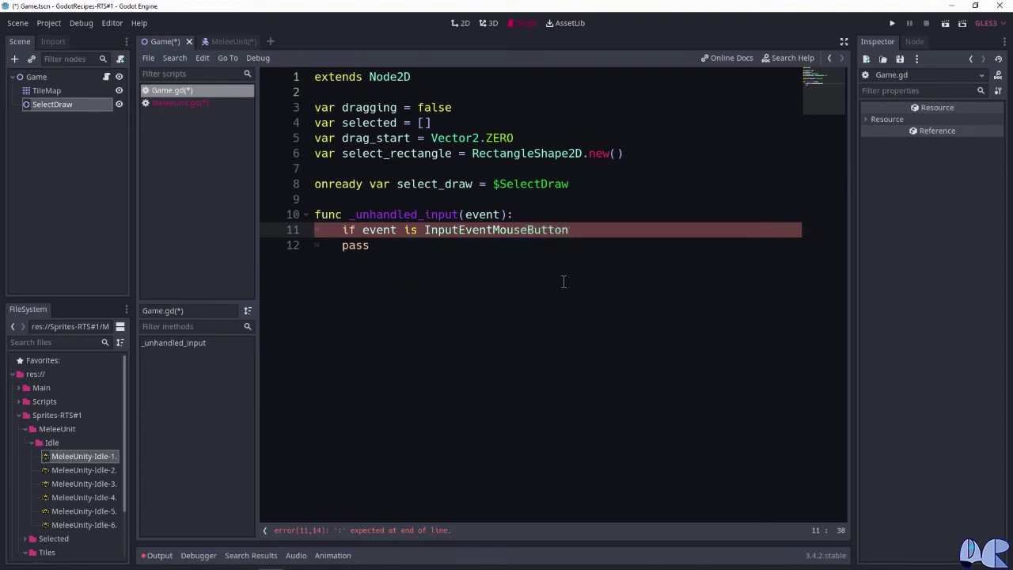
{"action": "type", "text": "and event."}
{"action": "type", "text": "b"}
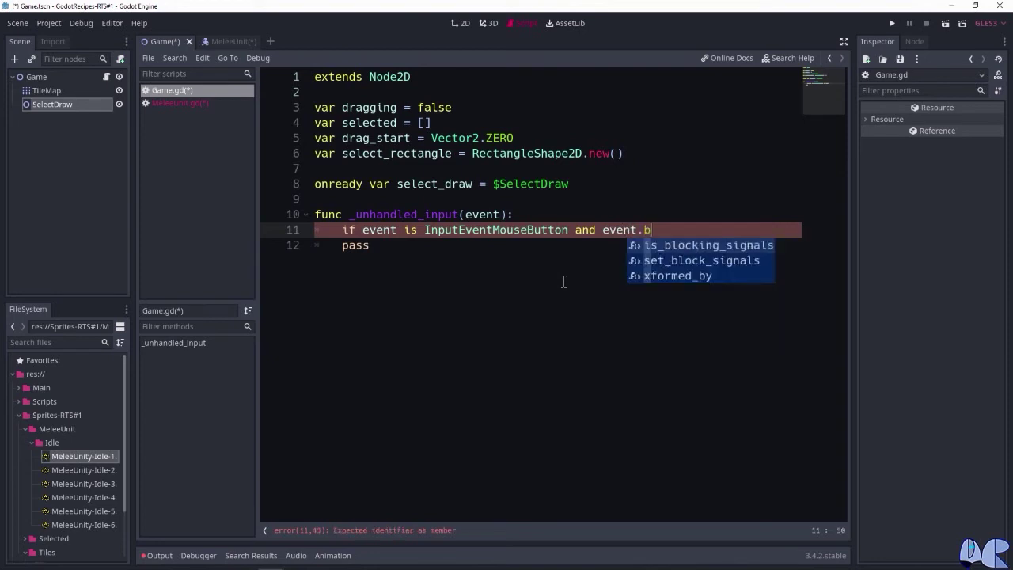
{"action": "type", "text": "utton_index"}
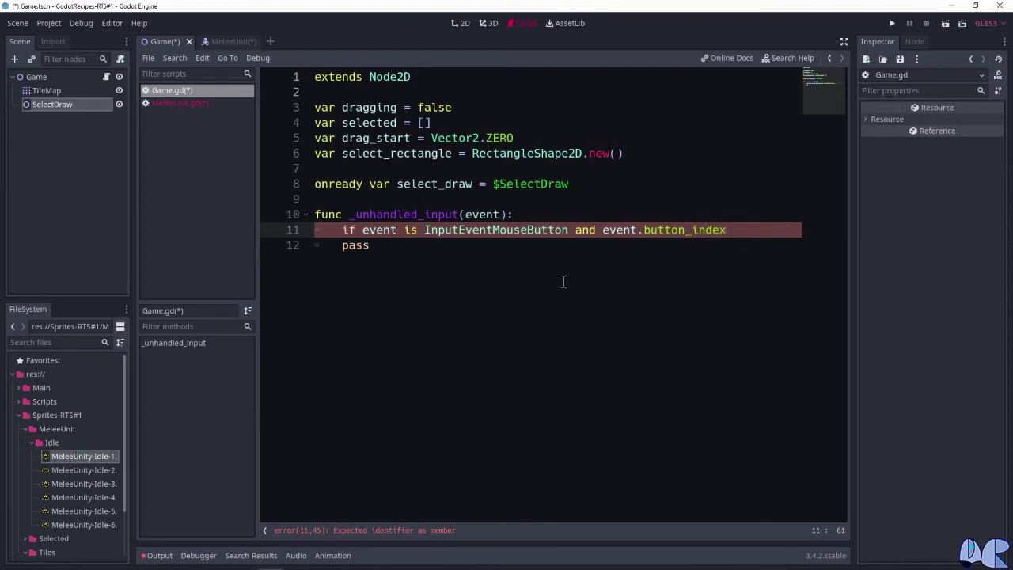
{"action": "type", "text": " == "}
{"action": "type", "text": "BU"}
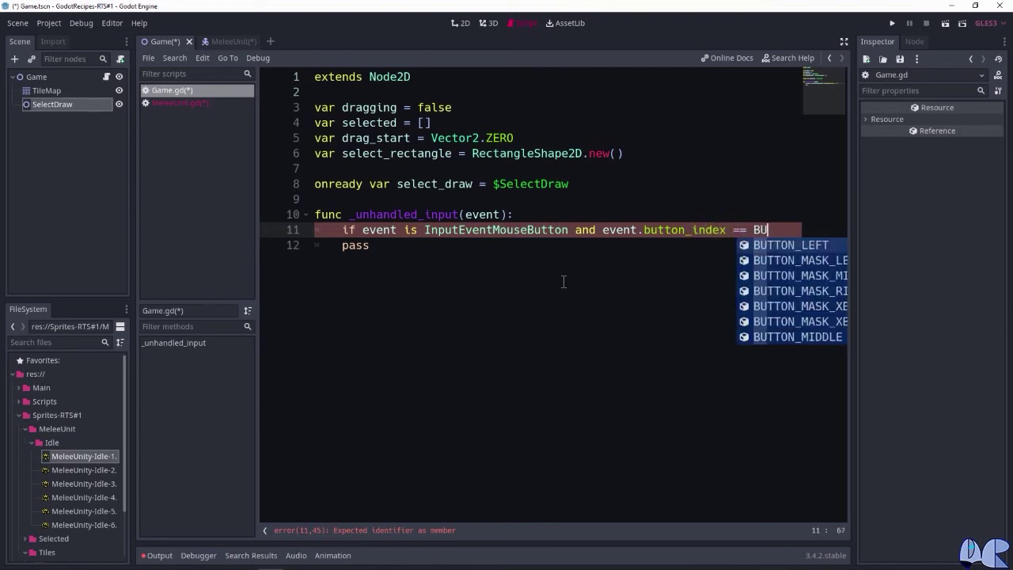
{"action": "key", "text": "Return"}
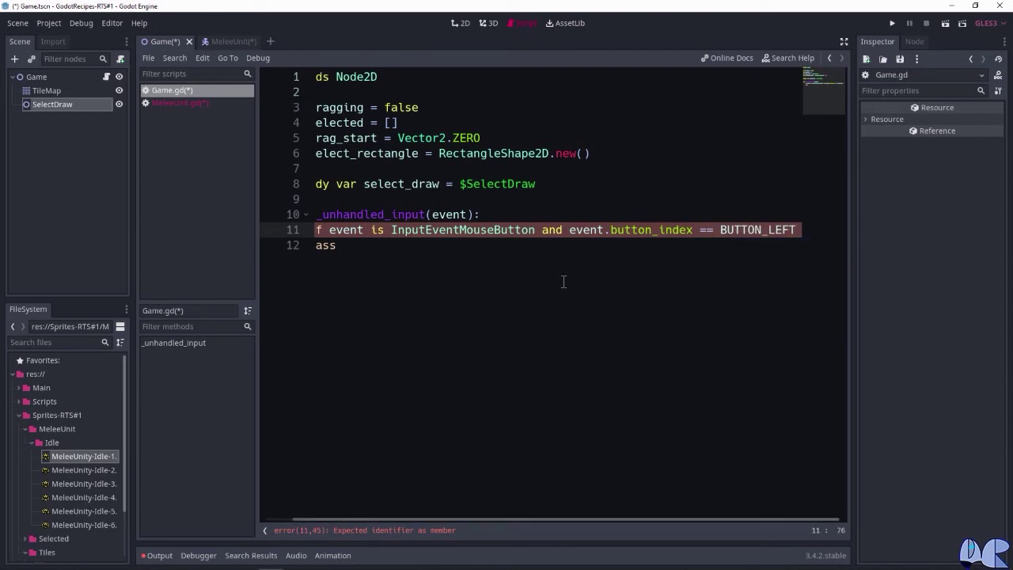
{"action": "type", "text": ":"}
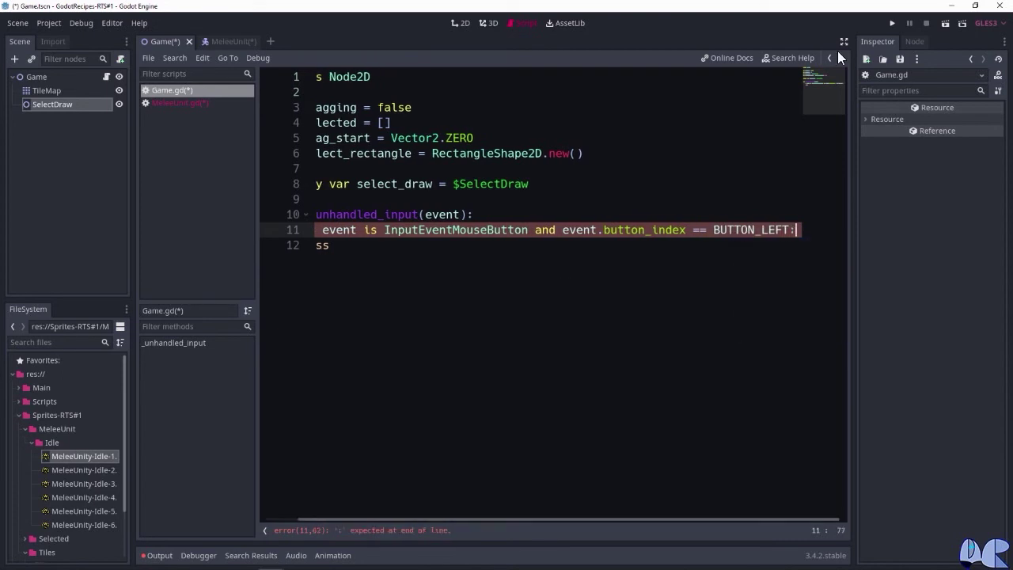
{"action": "left_click", "coordinate": [844, 41]}
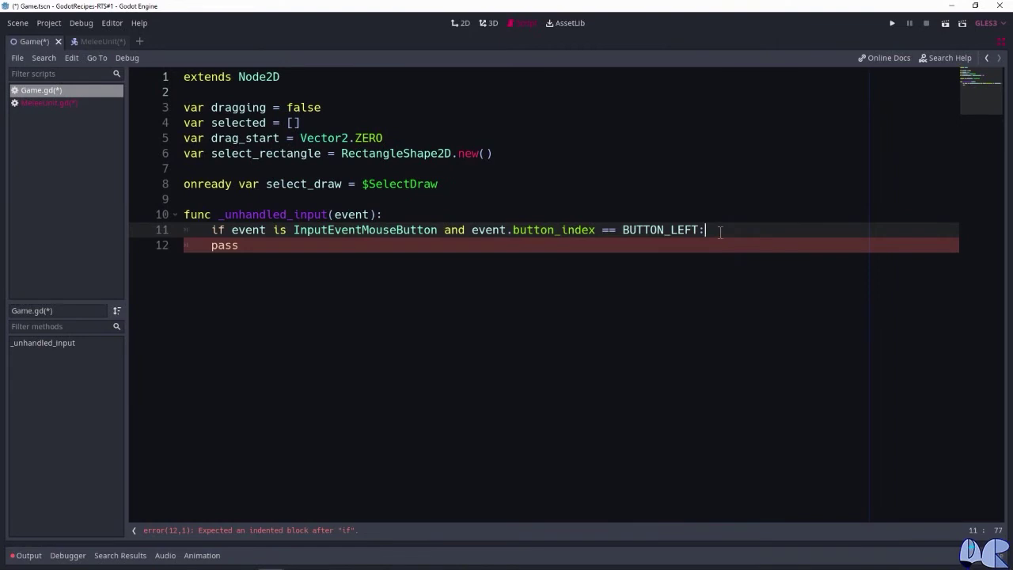
Add an 'if event.pressed:' branch that sets selected = [], dragging = true, drag_start = event.position.
{"action": "key", "text": "Return"}
{"action": "type", "text": "if event"}
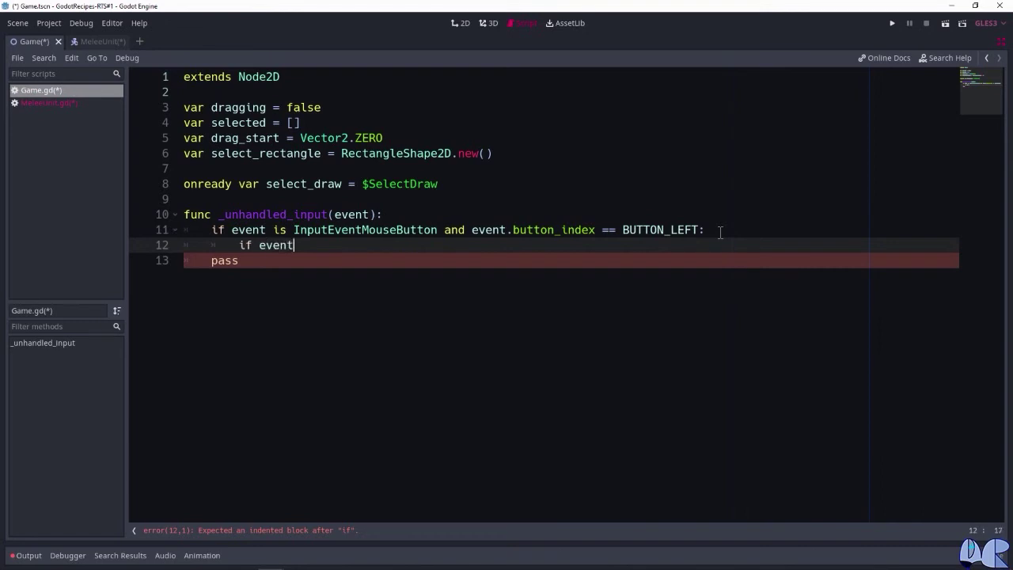
{"action": "type", "text": "_"}
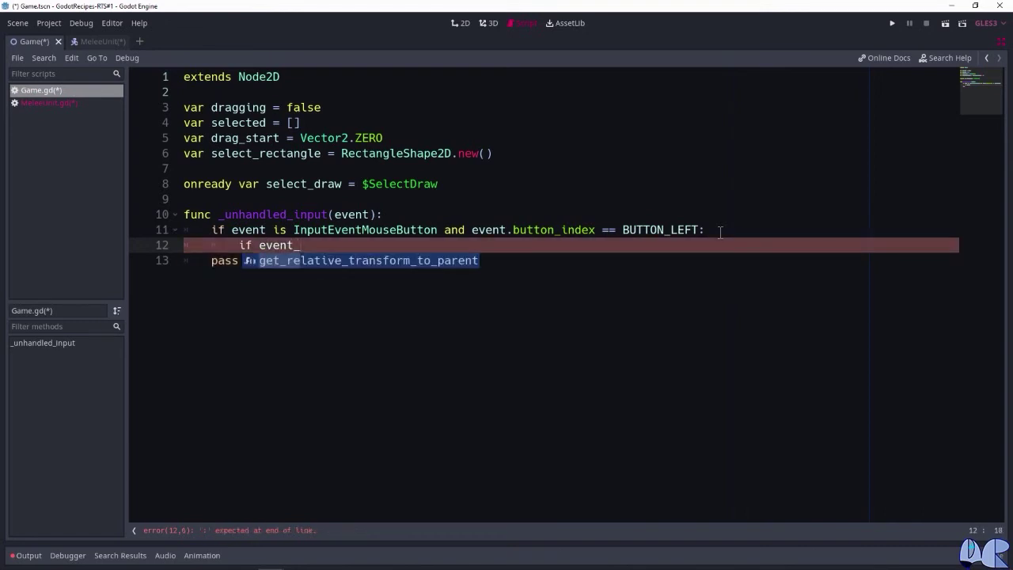
{"action": "key", "text": "BackSpace"}
{"action": "type", "text": ".pressed"}
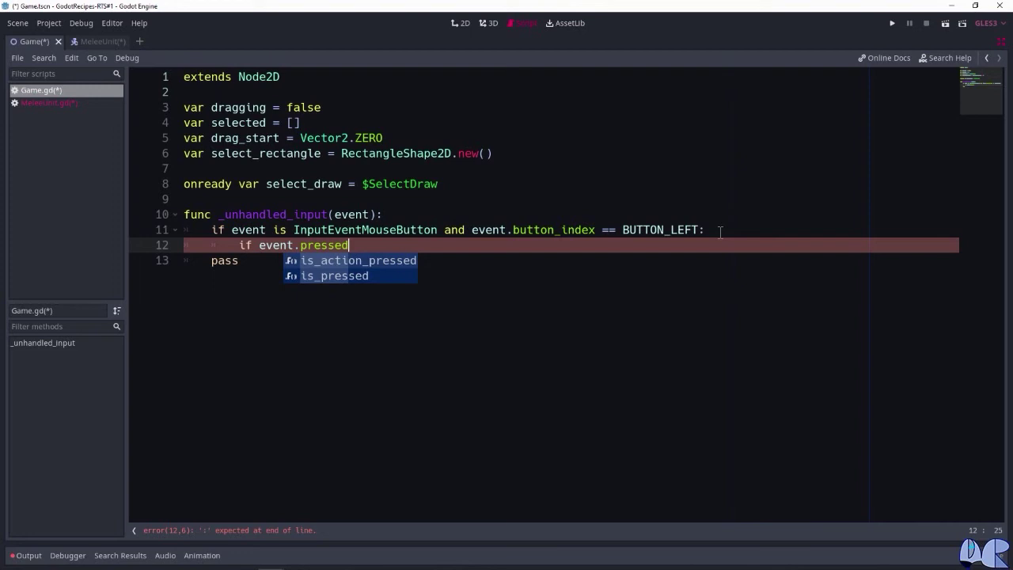
{"action": "type", "text": ":"}
{"action": "key", "text": "Return"}
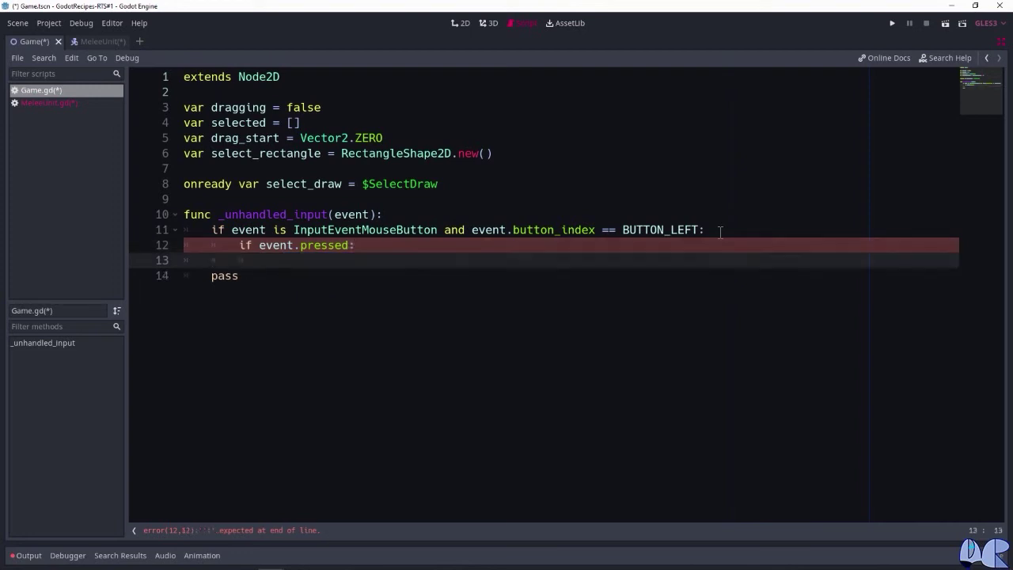
{"action": "type", "text": "selecte"}
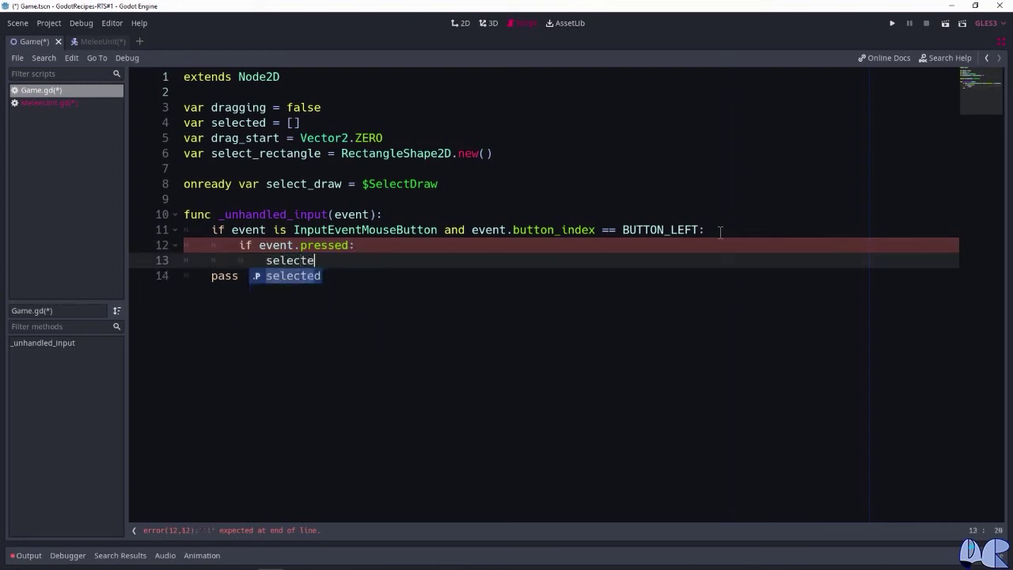
{"action": "type", "text": "d = []"}
{"action": "key", "text": "Return"}
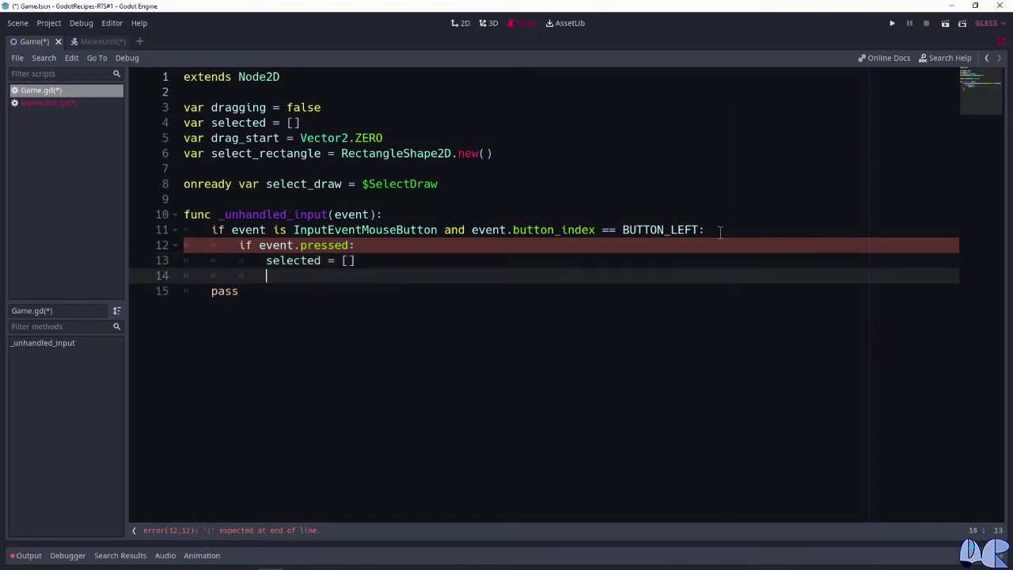
{"action": "type", "text": "dragging = true"}
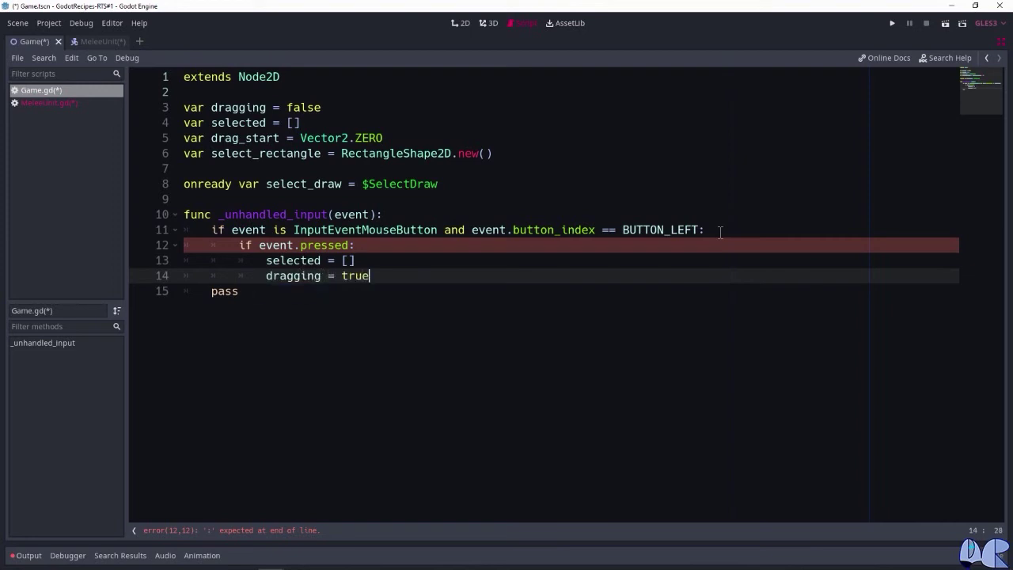
{"action": "key", "text": "Return"}
{"action": "type", "text": "draw"}
{"action": "key", "text": "BackSpace"}
{"action": "type", "text": "g"}
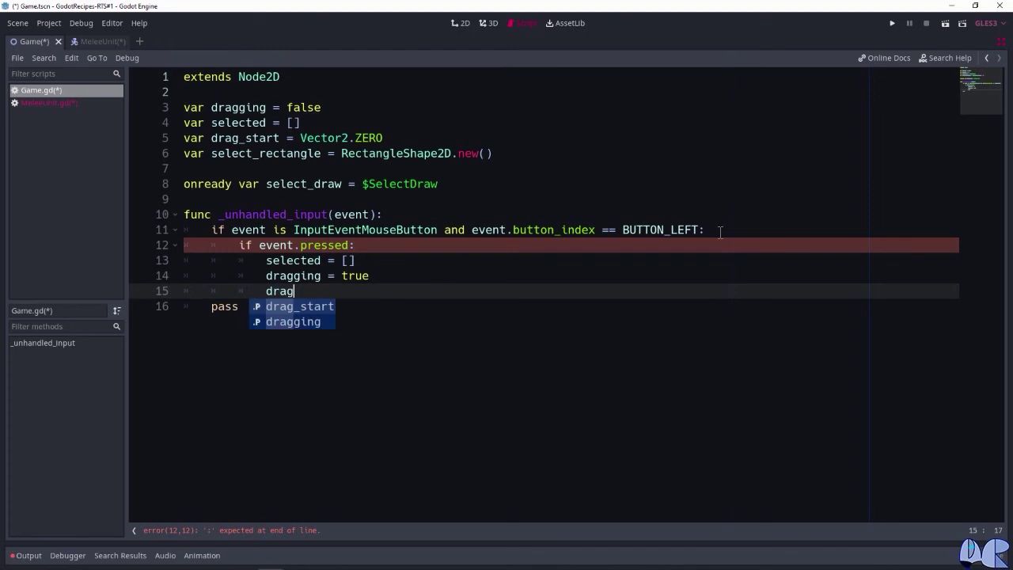
{"action": "key", "text": "Return"}
{"action": "type", "text": "= event."}
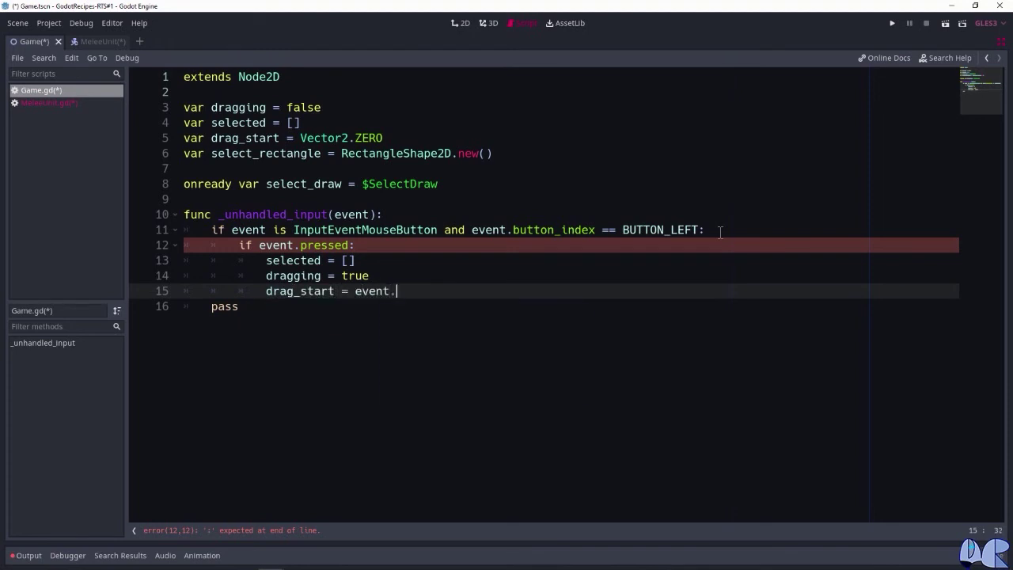
{"action": "type", "text": "position"}
{"action": "key", "text": "Return"}
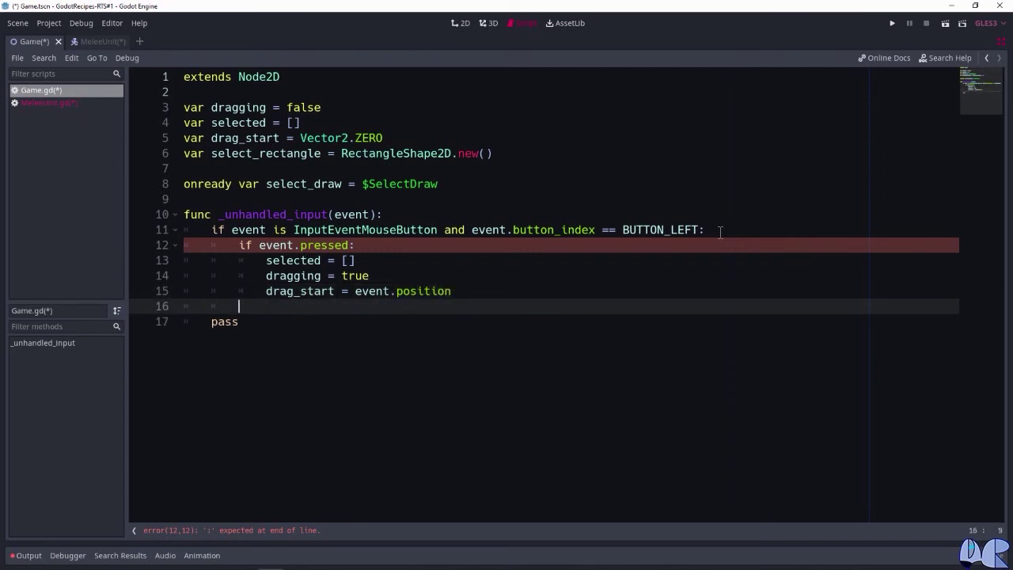
Add an 'elif dragging:' branch setting dragging = false and var drag_end = event.position.
{"action": "type", "text": "elif "}
{"action": "type", "text": "dragging:"}
{"action": "key", "text": "Return"}
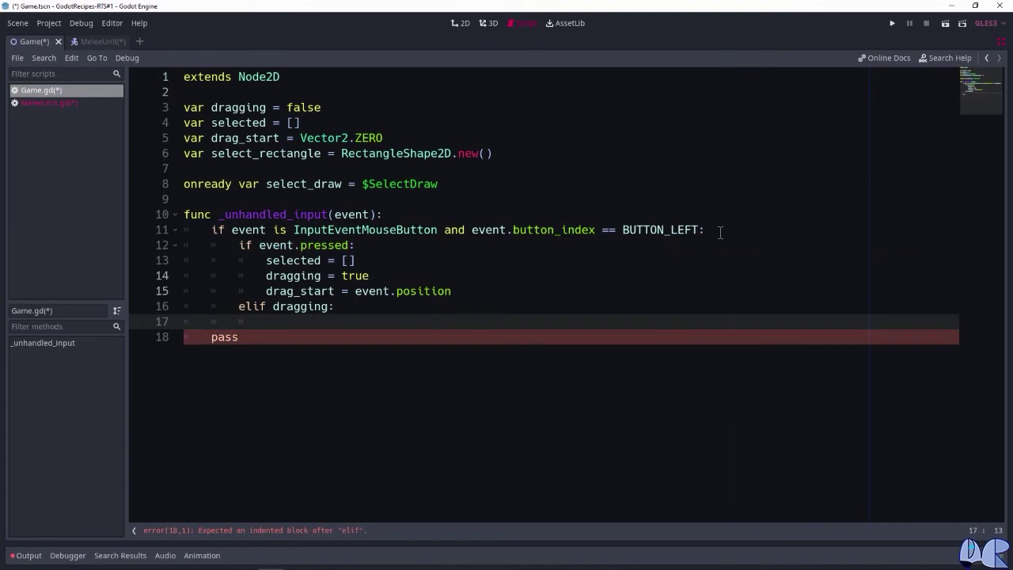
{"action": "type", "text": "dragging = false"}
{"action": "key", "text": "Return"}
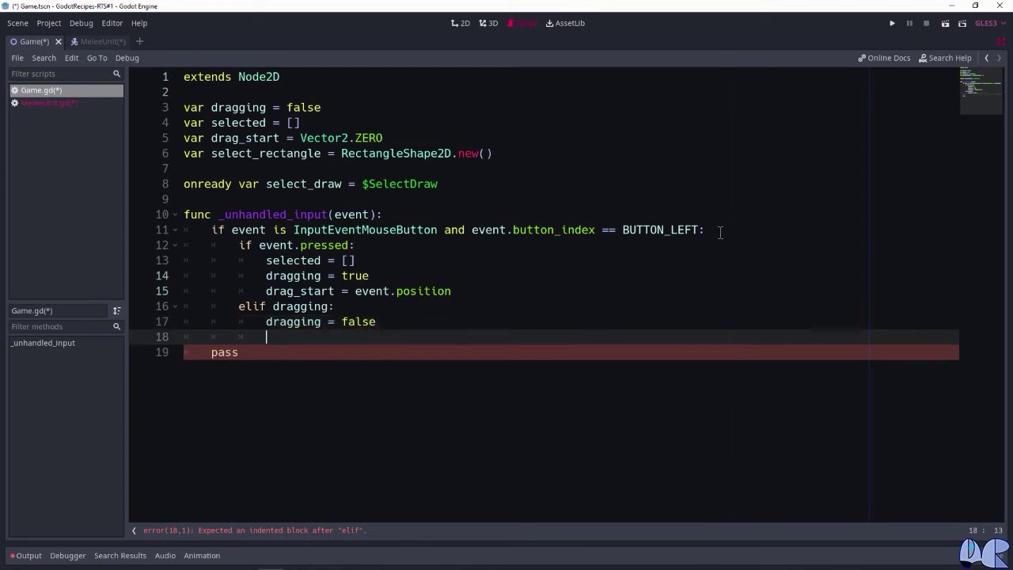
{"action": "type", "text": "var "}
{"action": "type", "text": "drag_end "}
{"action": "type", "text": "= event.position"}
Set select_rectangle.extents = (drag_end - drag_start) / 2 in the release branch.
{"action": "key", "text": "Return"}
{"action": "type", "text": "se"}
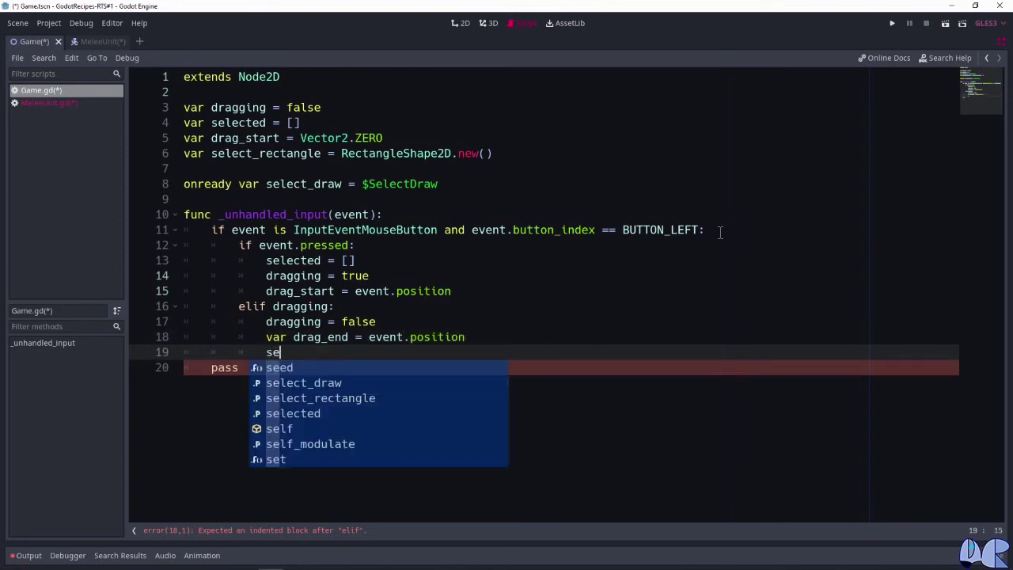
{"action": "type", "text": "le"}
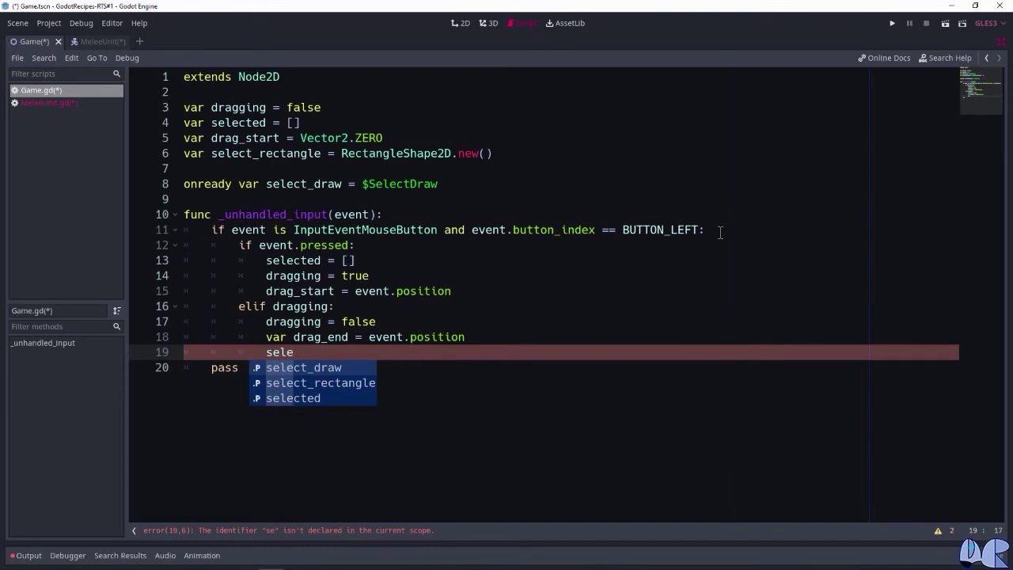
{"action": "key", "text": "Down"}
{"action": "key", "text": "Return"}
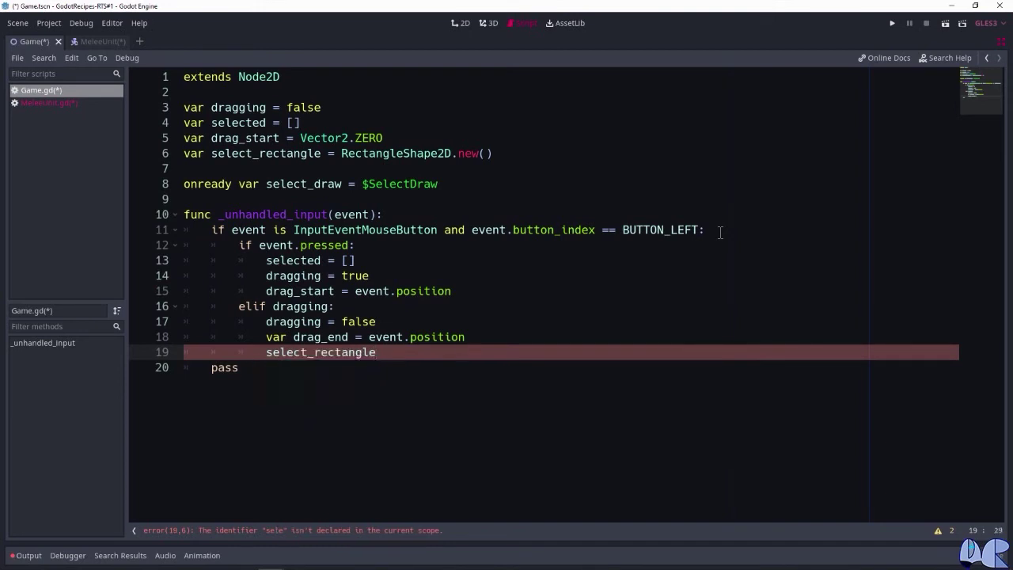
{"action": "type", "text": ".exten"}
{"action": "key", "text": "Return"}
{"action": "type", "text": "= (drag"}
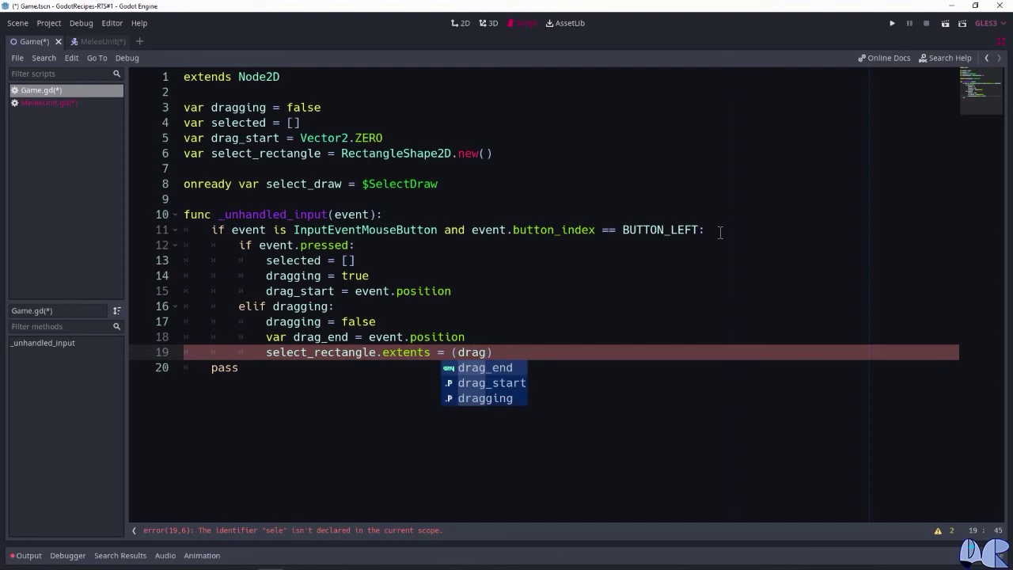
{"action": "key", "text": "Return"}
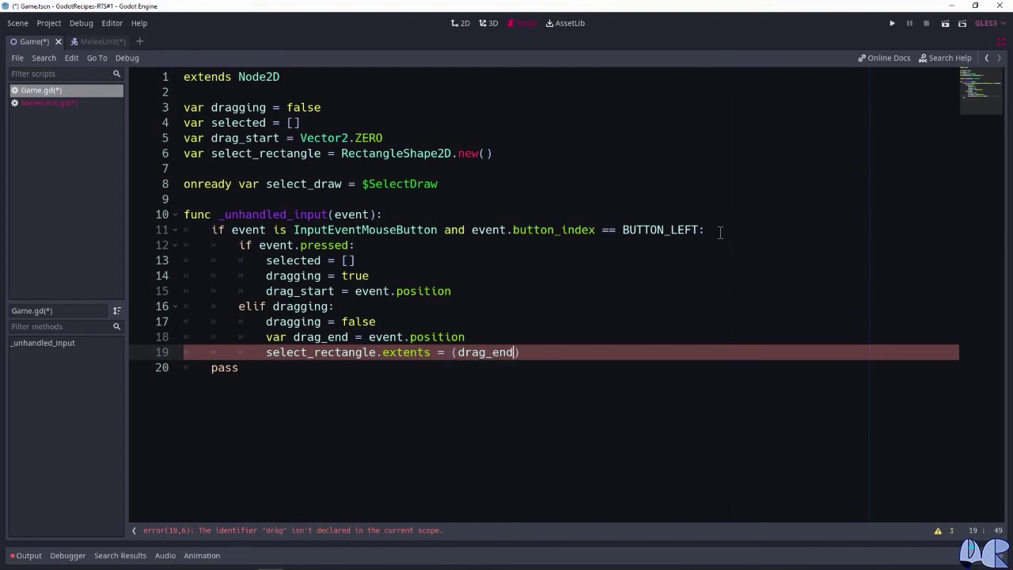
{"action": "type", "text": "- drag"}
{"action": "key", "text": "Down"}
{"action": "key", "text": "Return"}
{"action": "key", "text": "Right"}
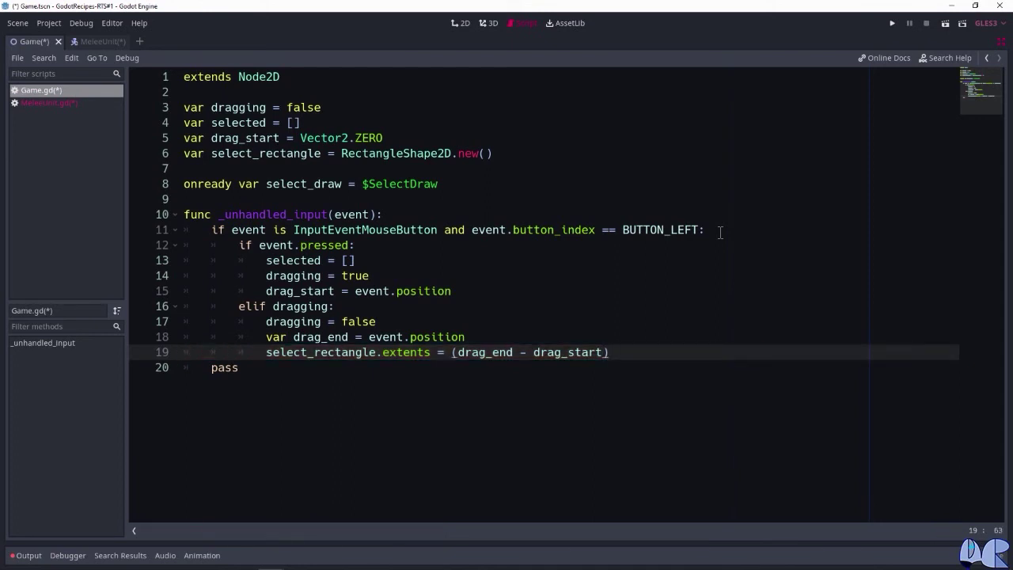
{"action": "type", "text": " / 2"}
Add 'var space = get_world_2d().direct_space_state' to the release branch.
{"action": "key", "text": "Return"}
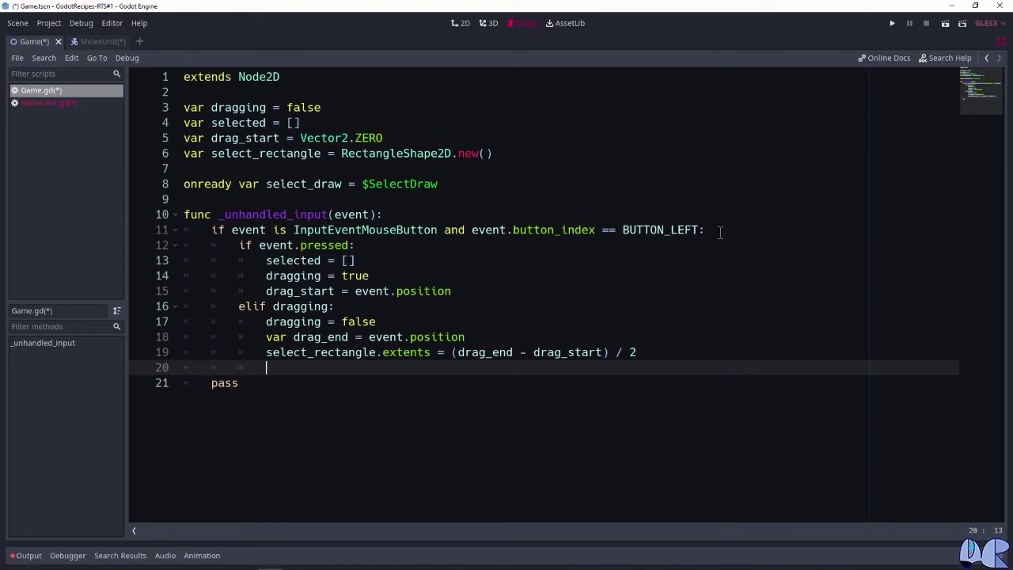
{"action": "type", "text": "var space = get"}
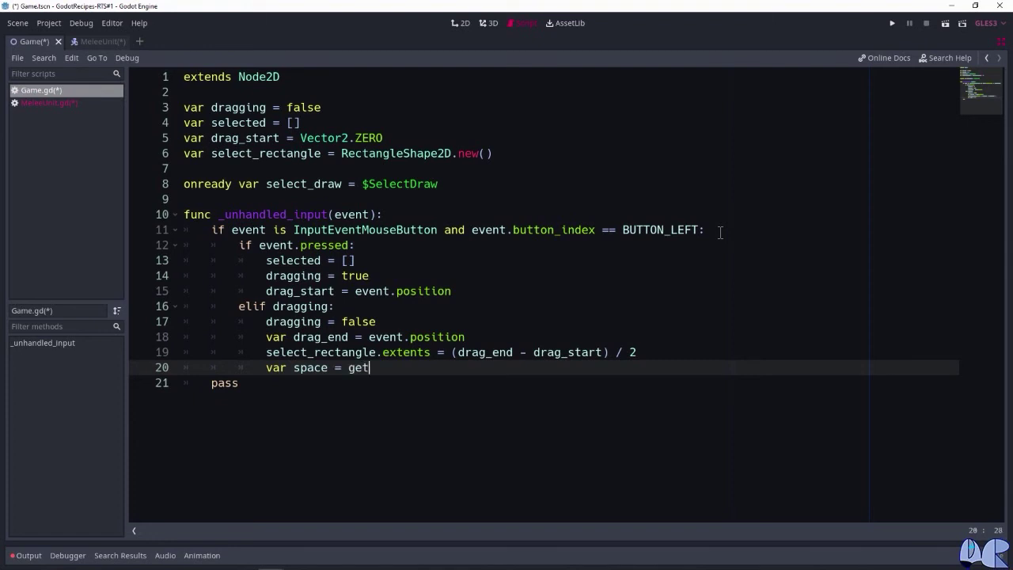
{"action": "type", "text": "_wo"}
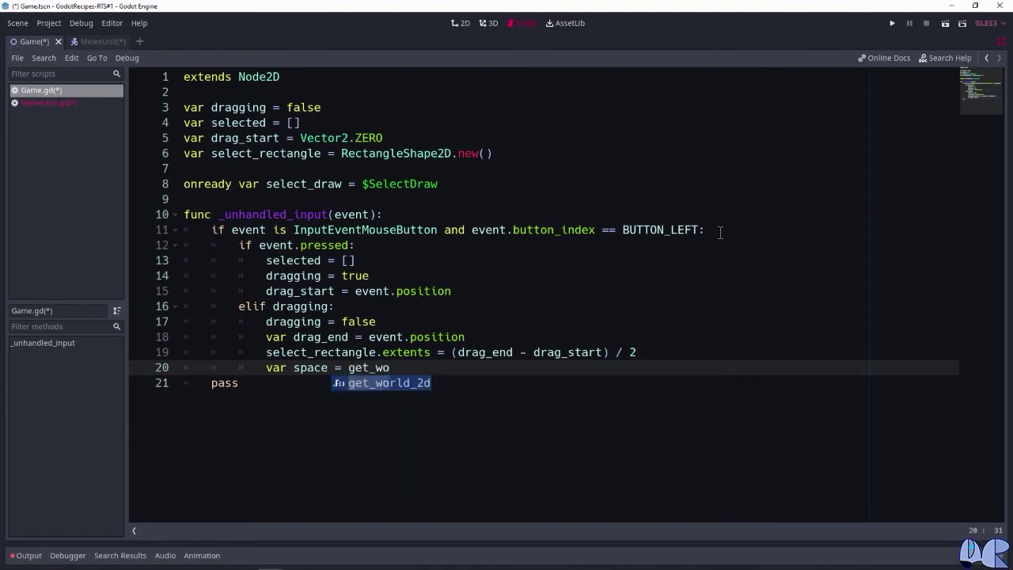
{"action": "key", "text": "Return"}
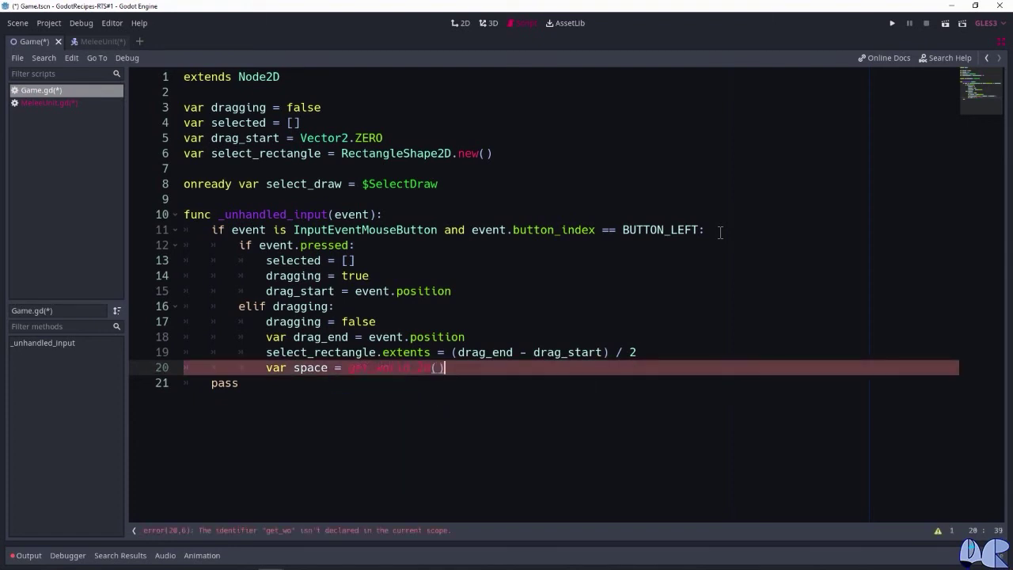
{"action": "type", "text": "."}
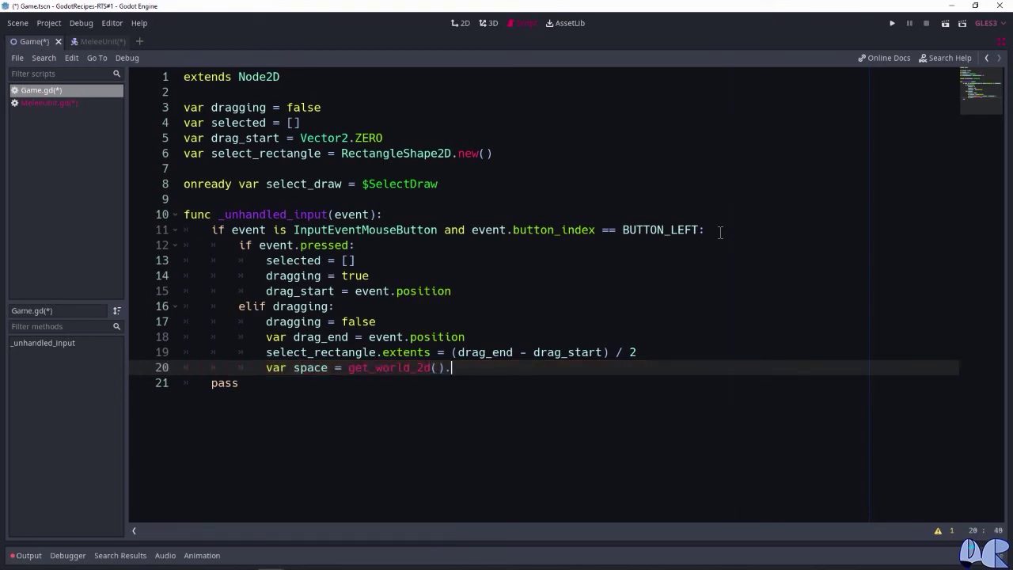
{"action": "type", "text": "dire"}
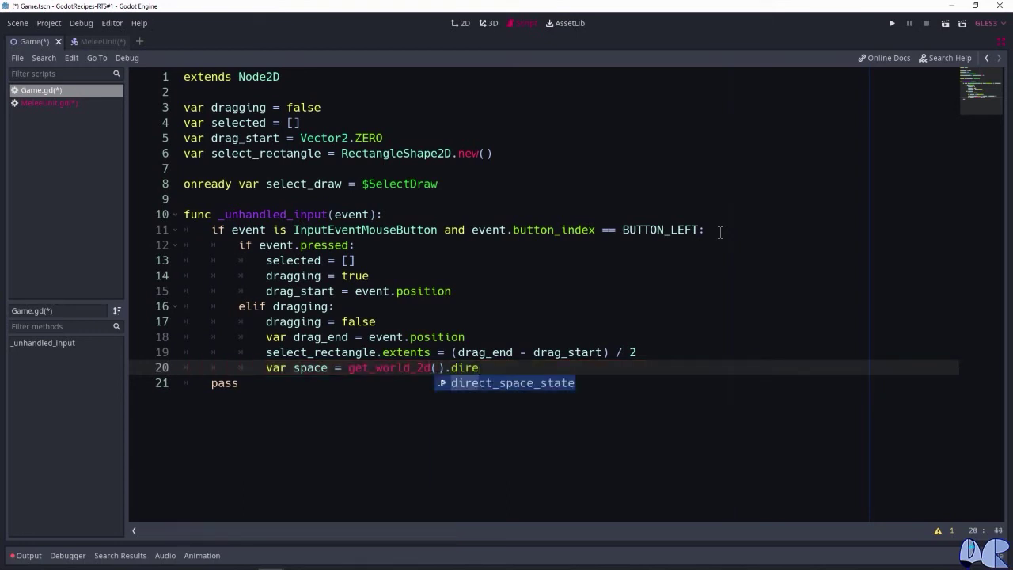
{"action": "key", "text": "Return"}
{"action": "key", "text": "Return"}
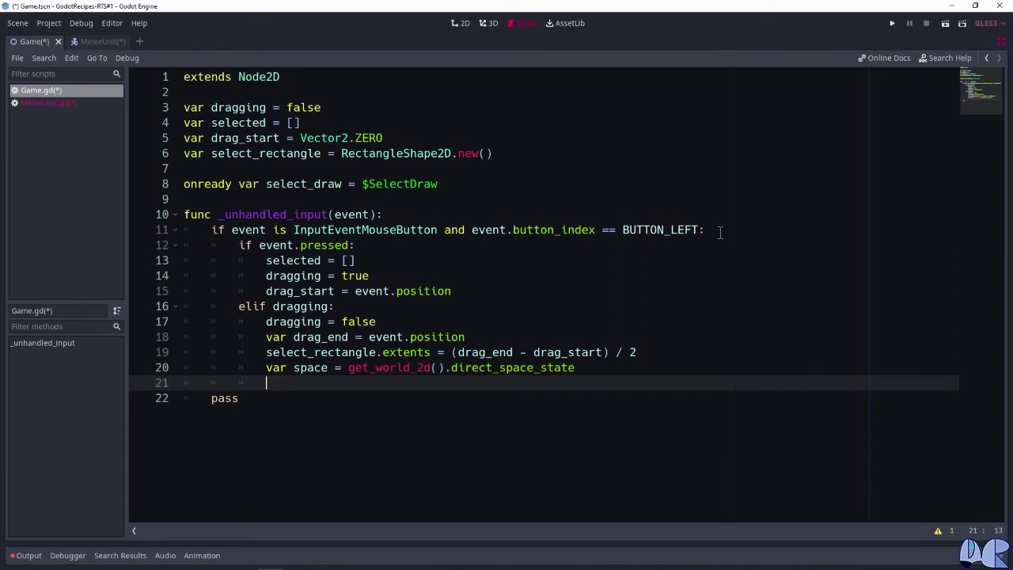
Declare 'var query = Physics2DShapeQueryParameters.new()' on the next line.
{"action": "type", "text": "var query "}
{"action": "type", "text": "= Physi"}
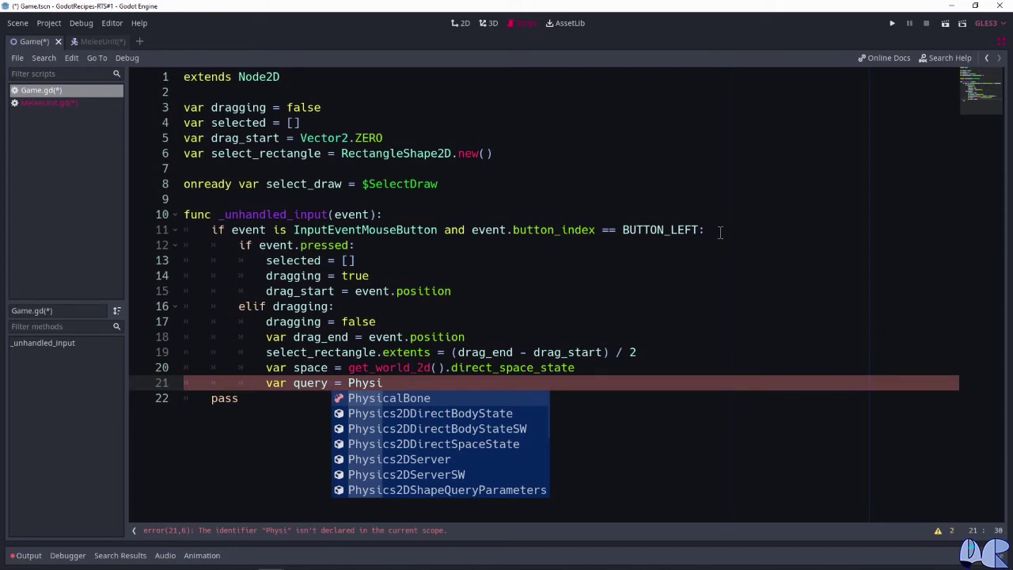
{"action": "key", "text": "Down"}
{"action": "key", "text": "Down"}
{"action": "key", "text": "Down"}
{"action": "key", "text": "Down"}
{"action": "key", "text": "Down"}
{"action": "key", "text": "Down"}
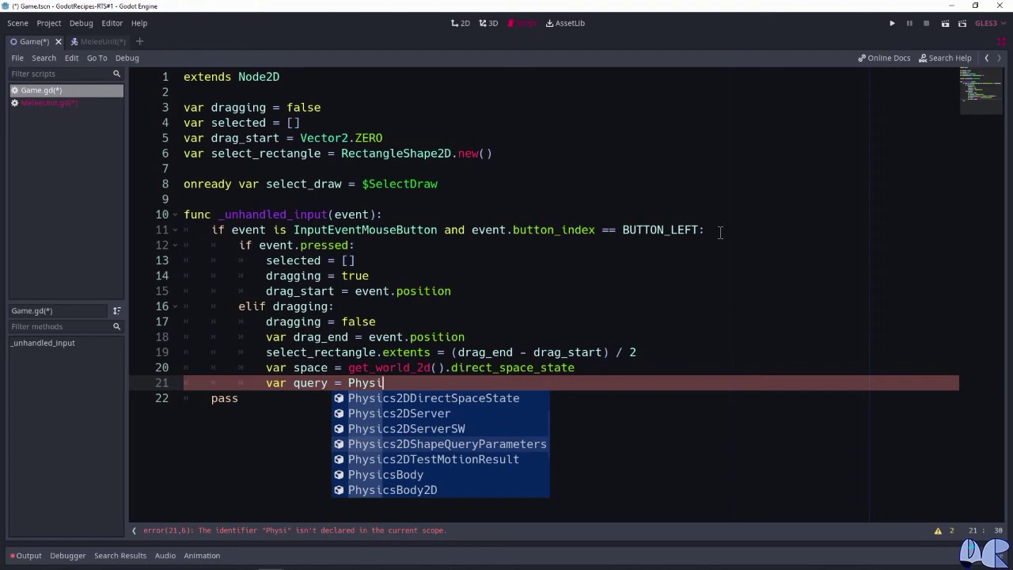
{"action": "key", "text": "Return"}
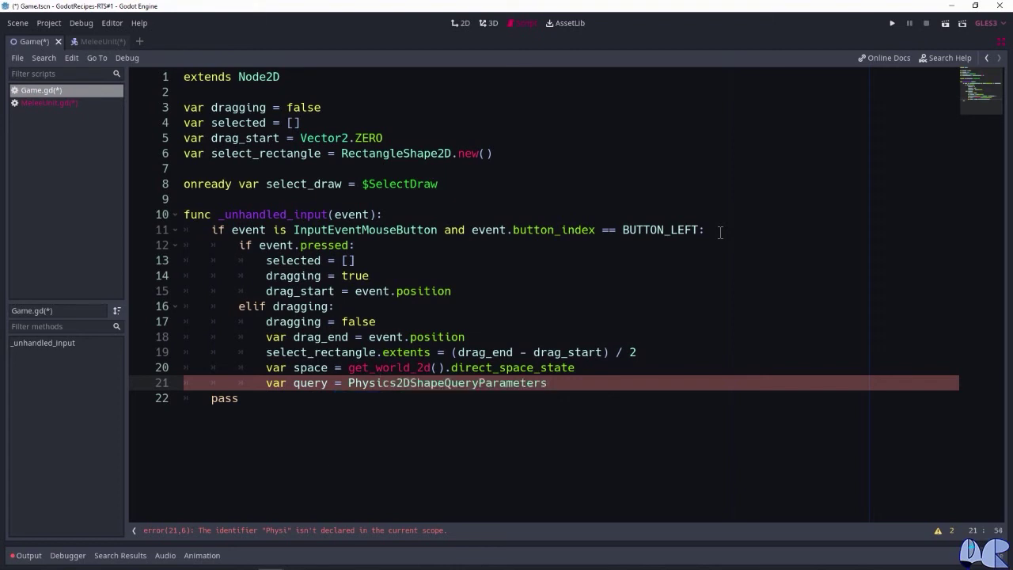
{"action": "type", "text": ".new"}
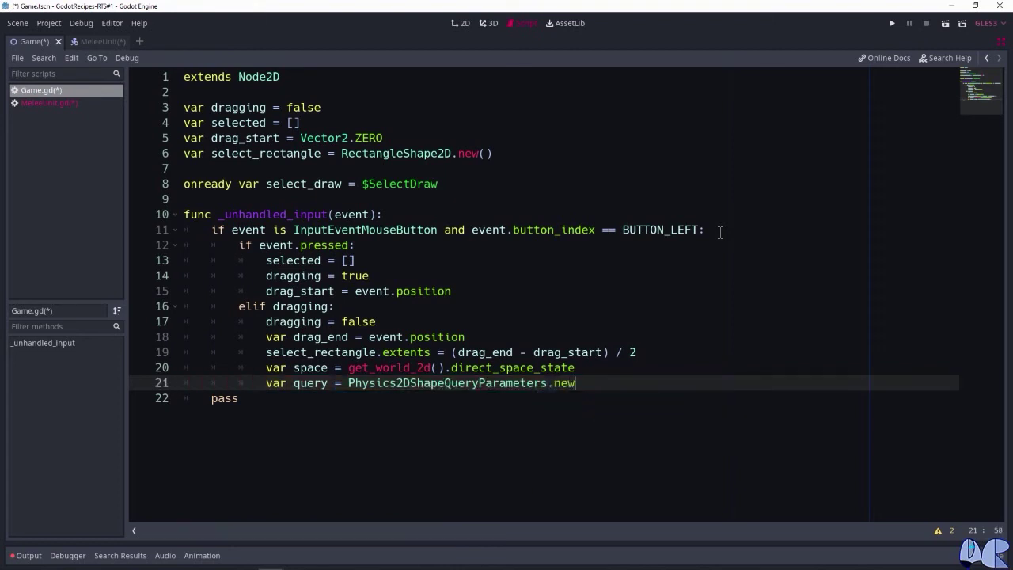
{"action": "type", "text": "()"}
{"action": "key", "text": "Return"}
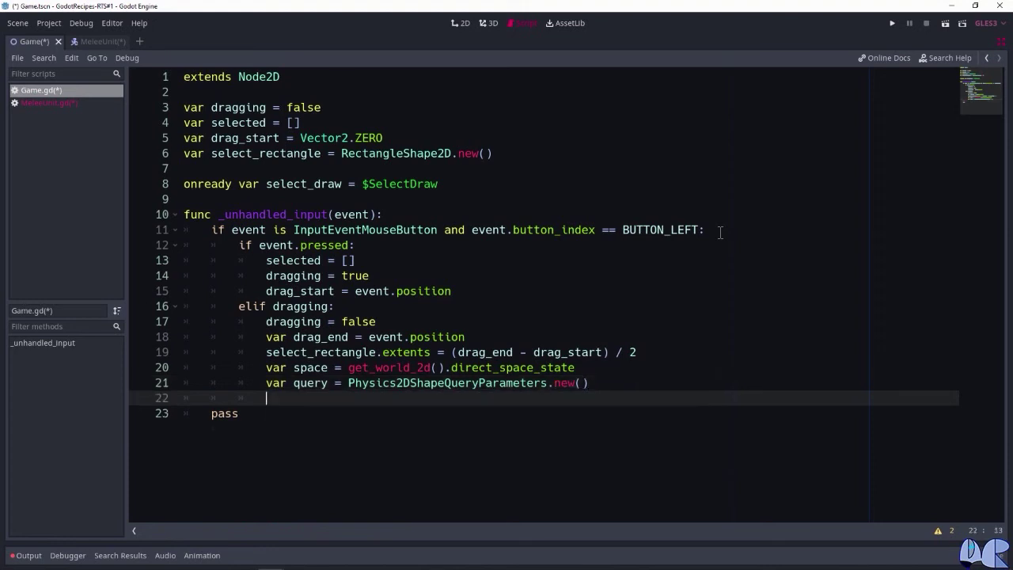
Add the line query.set_shape(select_rectangle).
{"action": "type", "text": "query"}
{"action": "type", "text": ".set"}
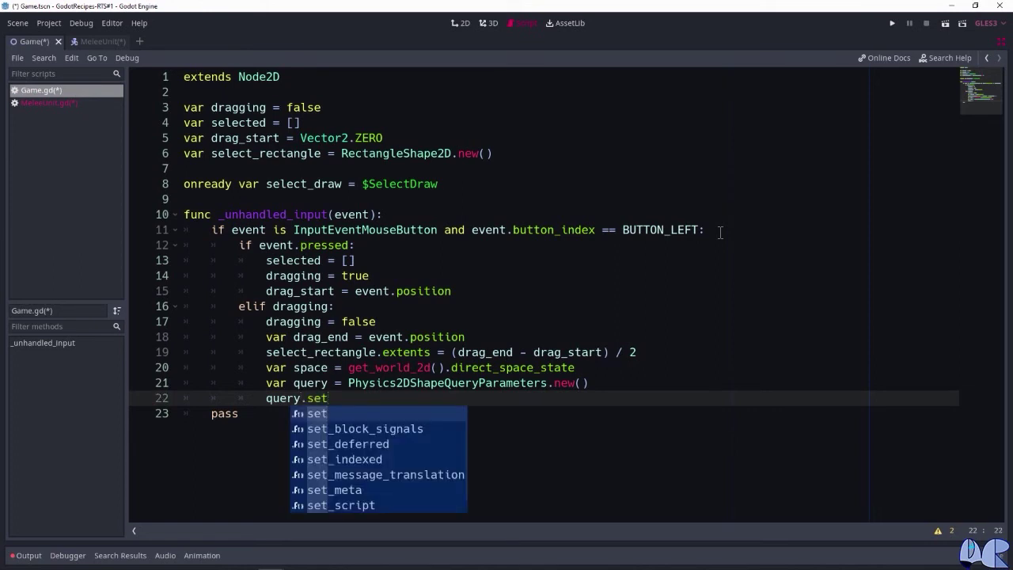
{"action": "type", "text": "_sha"}
{"action": "key", "text": "Return"}
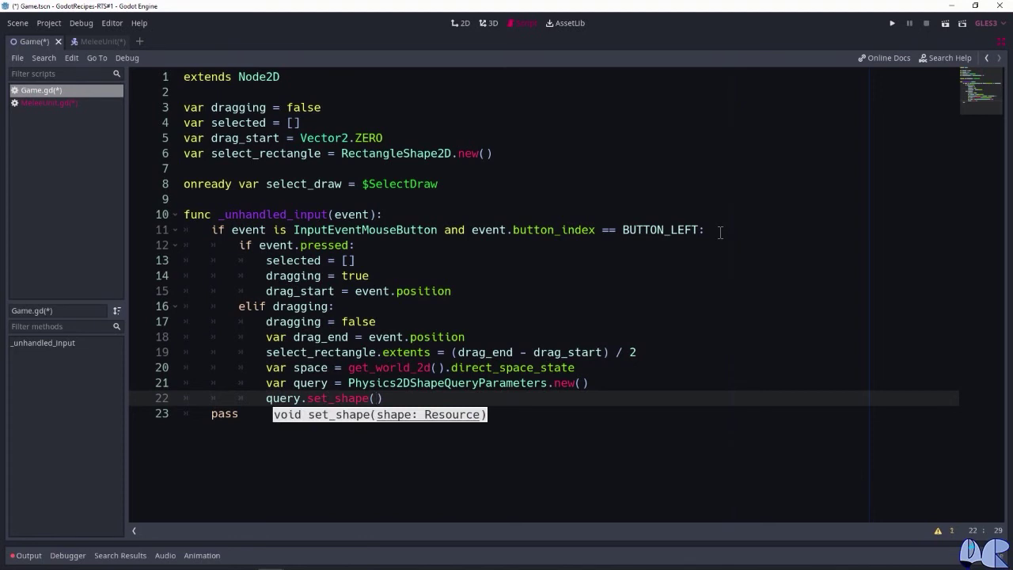
{"action": "type", "text": "sele"}
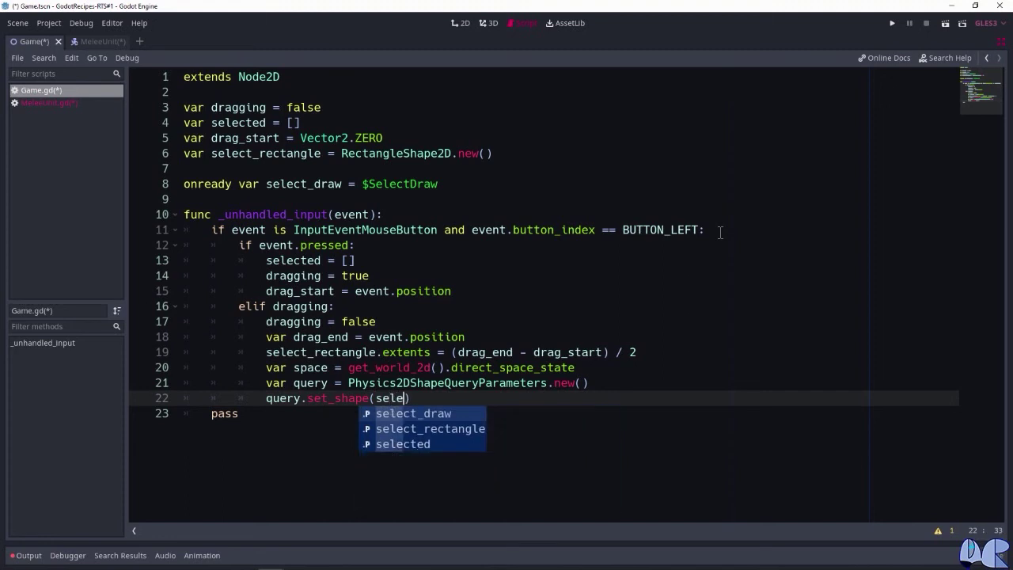
{"action": "key", "text": "Down"}
{"action": "key", "text": "Return"}
{"action": "key", "text": "End"}
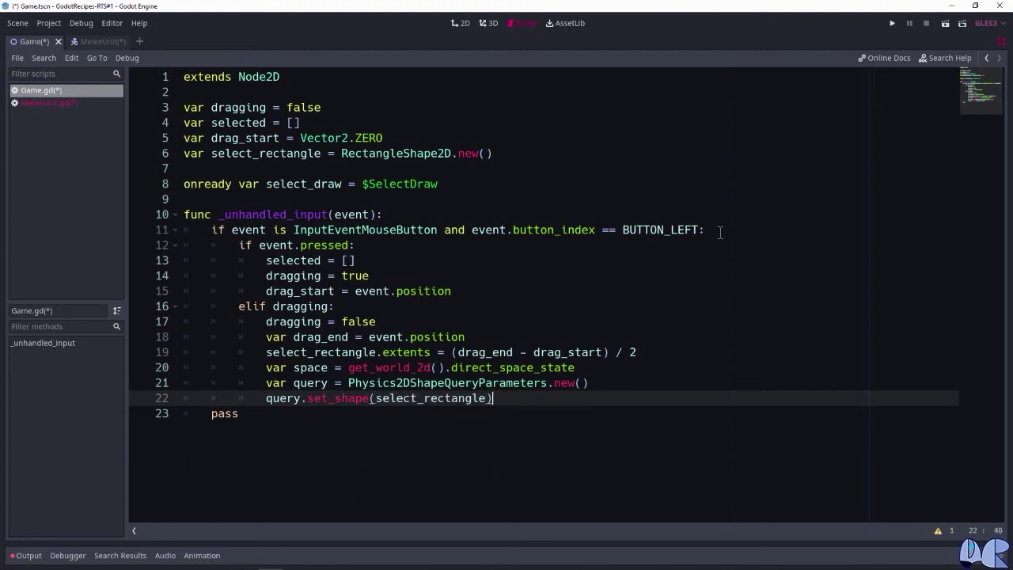
{"action": "key", "text": "Return"}
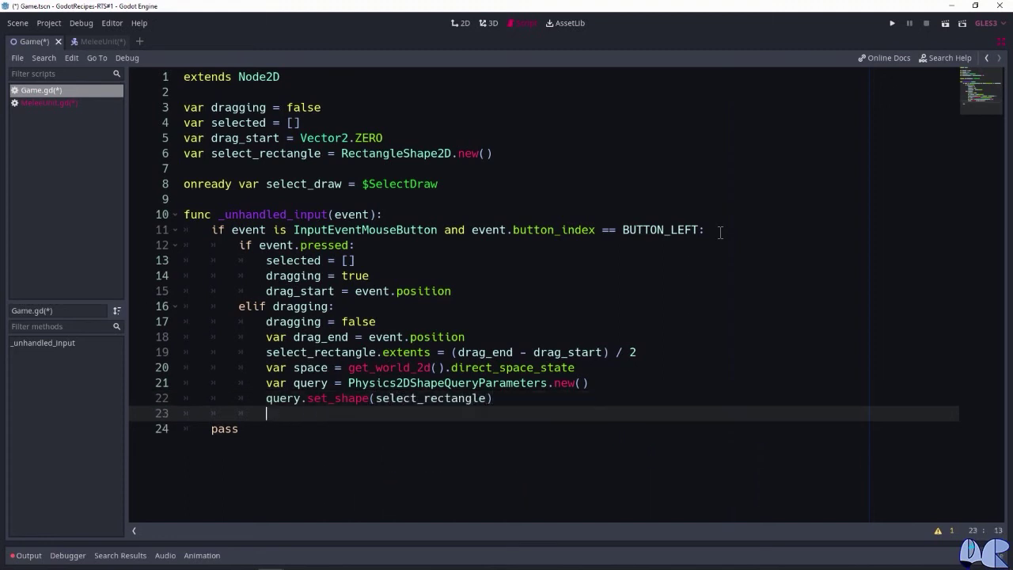
Set query.transform = Transform2D(0, (drag_end + drag_start) / 2).
{"action": "type", "text": "query"}
{"action": "type", "text": ".trans"}
{"action": "key", "text": "Return"}
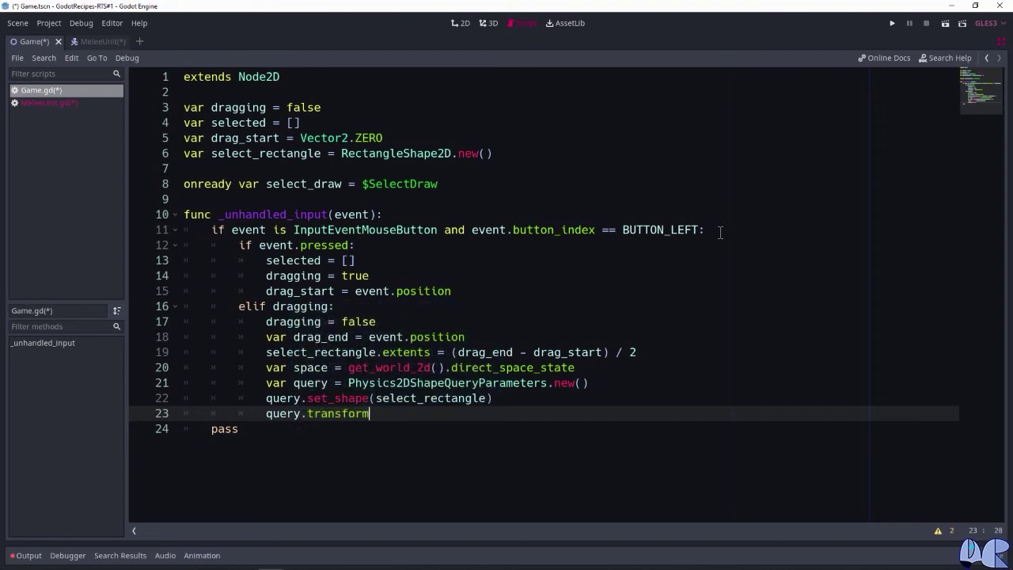
{"action": "type", "text": "= T"}
{"action": "type", "text": "ransf"}
{"action": "key", "text": "Down"}
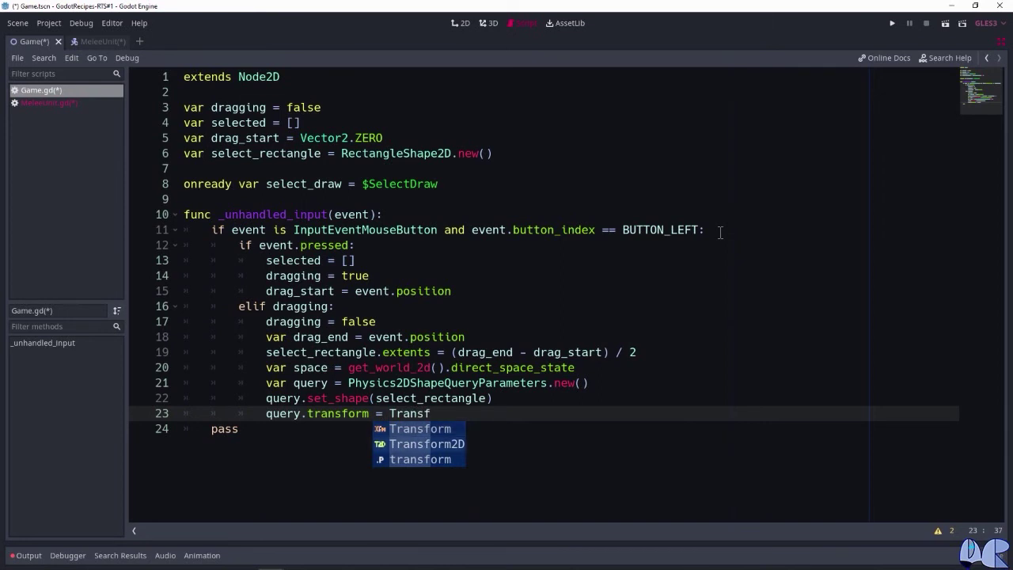
{"action": "key", "text": "Return"}
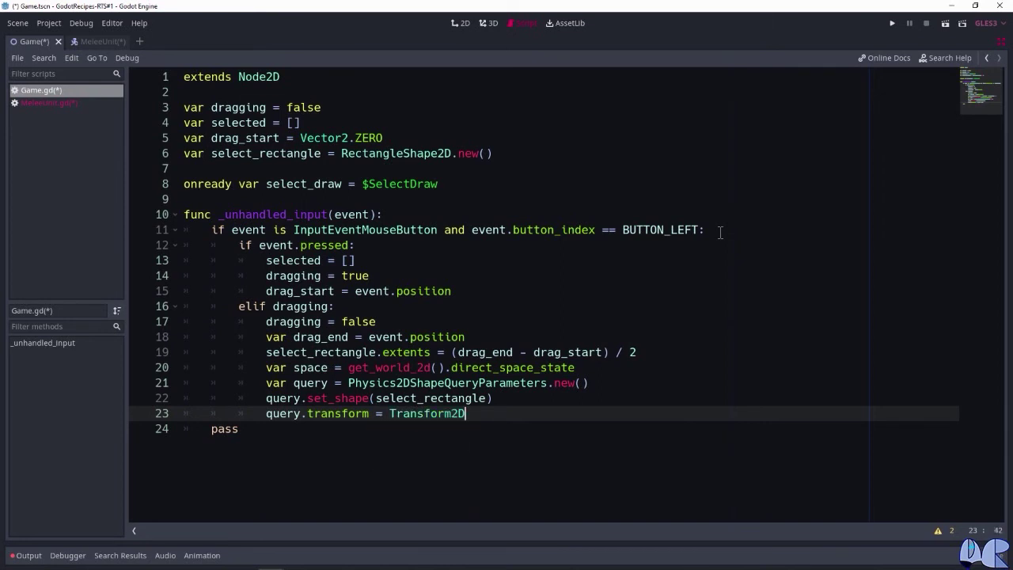
{"action": "type", "text": "("}
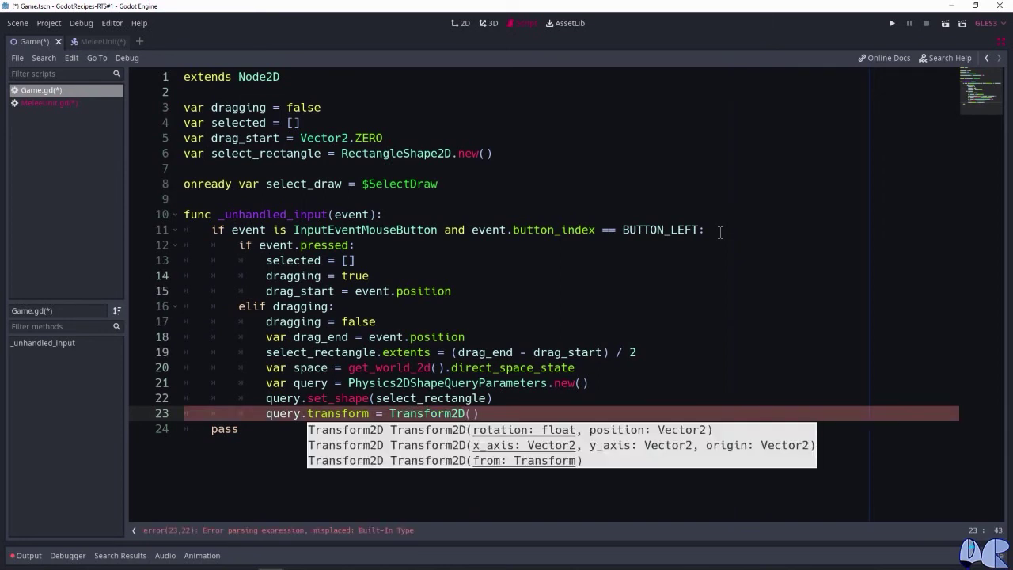
{"action": "type", "text": "0"}
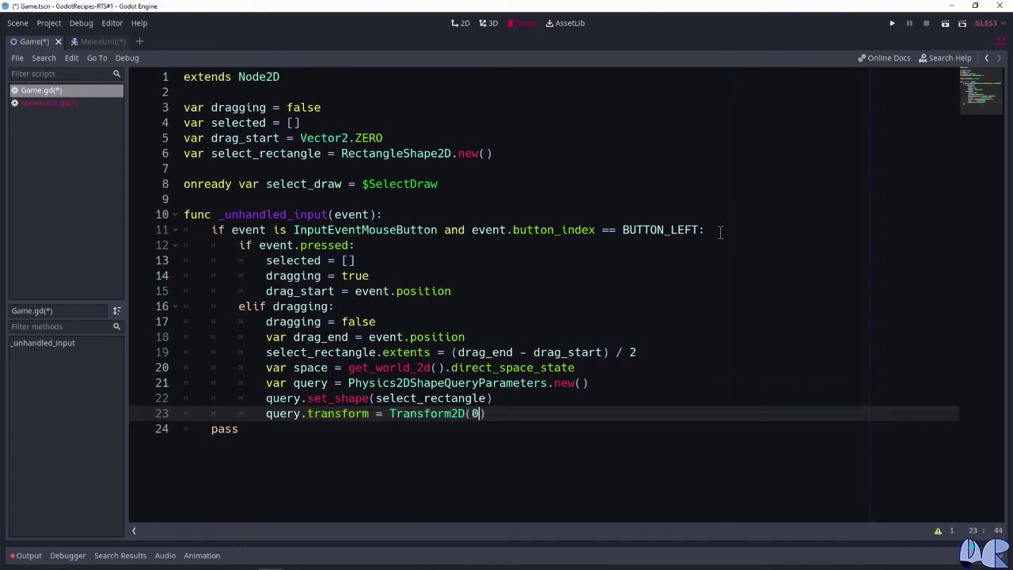
{"action": "type", "text": ", (drag"}
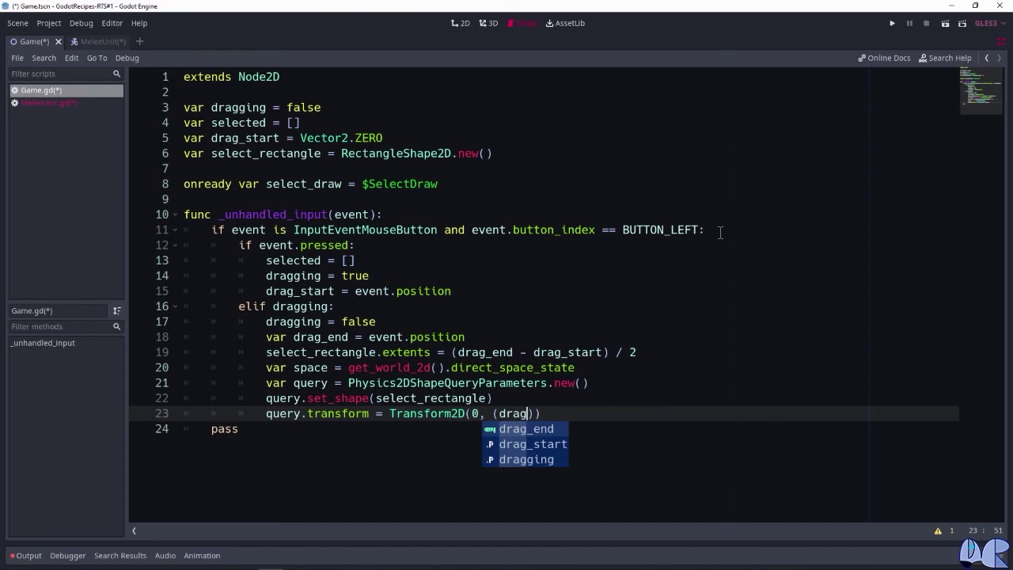
{"action": "type", "text": "_"}
{"action": "key", "text": "Return"}
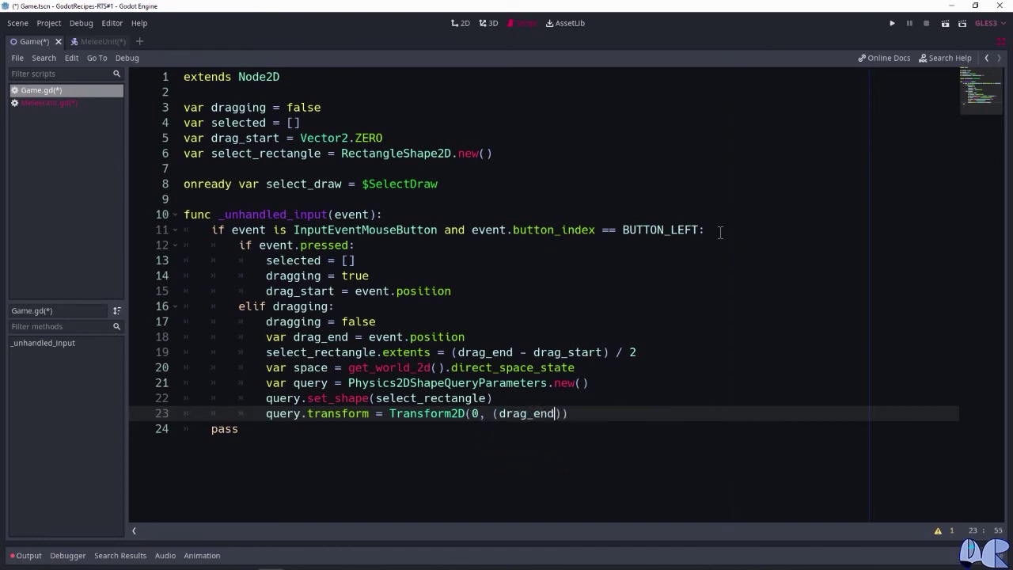
{"action": "type", "text": "+ drag"}
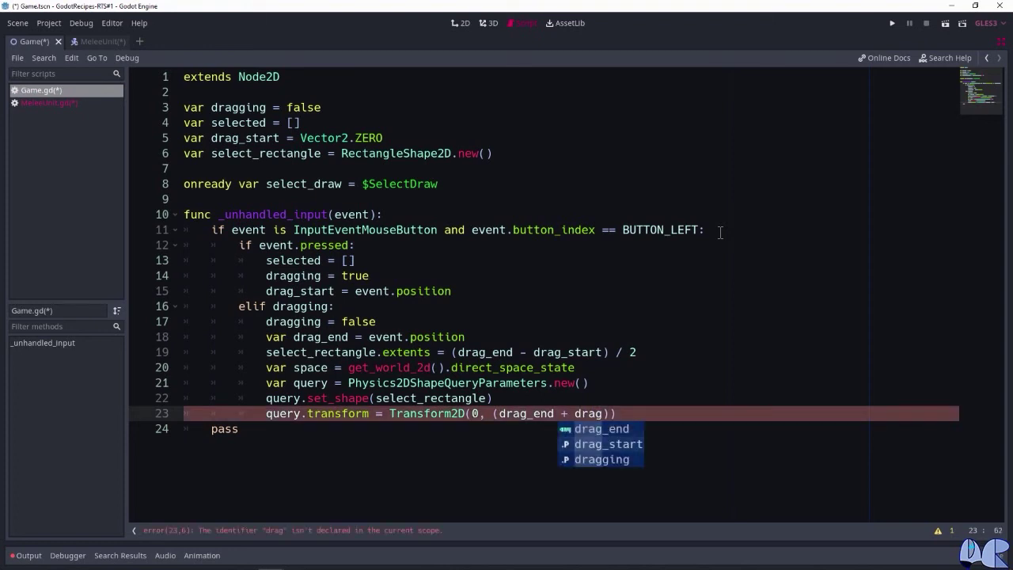
{"action": "key", "text": "Down"}
{"action": "key", "text": "Return"}
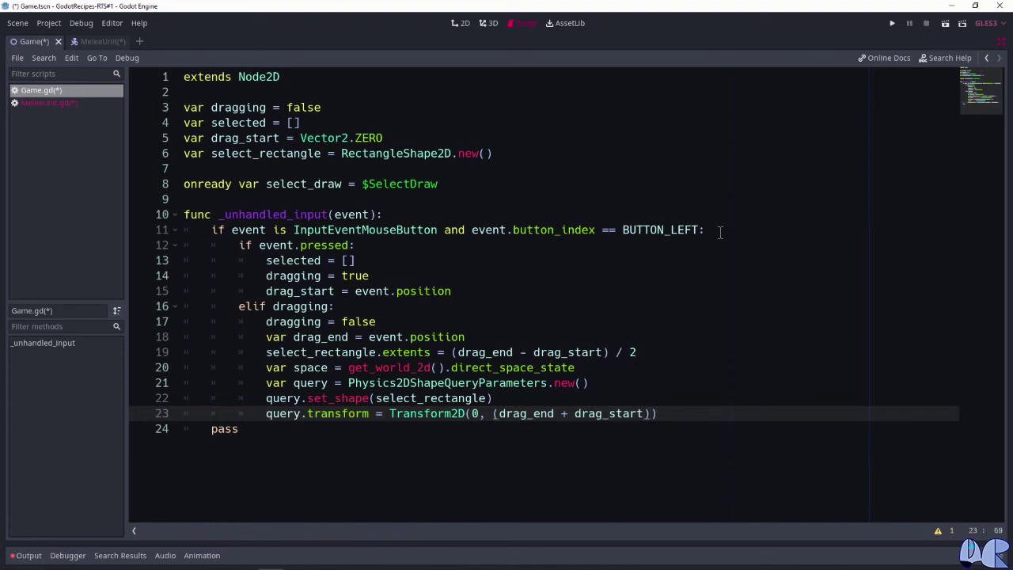
{"action": "type", "text": ")/"}
{"action": "key", "text": "Left"}
{"action": "type", "text": "2"}
{"action": "key", "text": "End"}
{"action": "key", "text": "Return"}
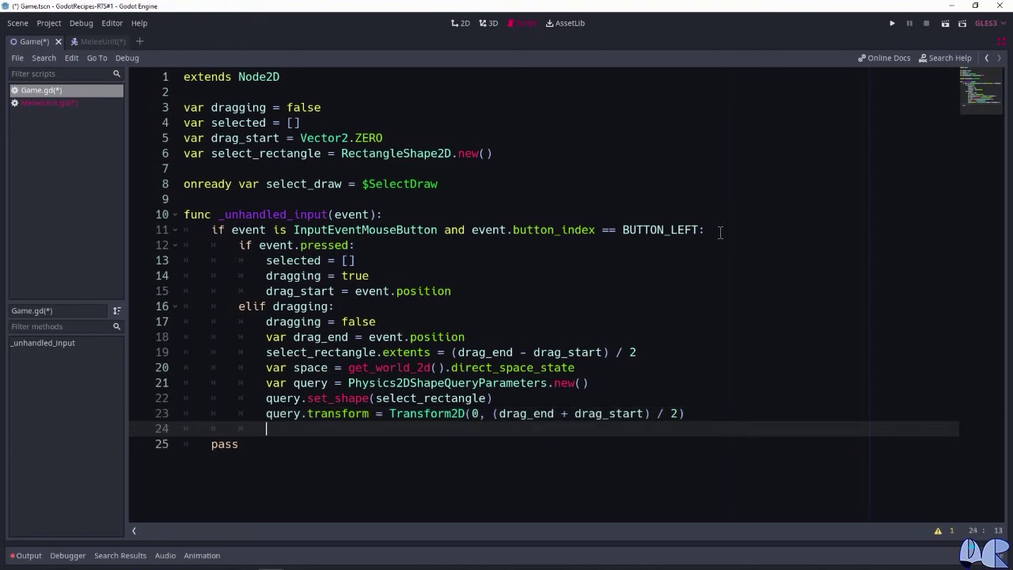
Add the line selected = space.intersect_shape(query).
{"action": "type", "text": "selected"}
{"action": "type", "text": " = "}
{"action": "type", "text": "space"}
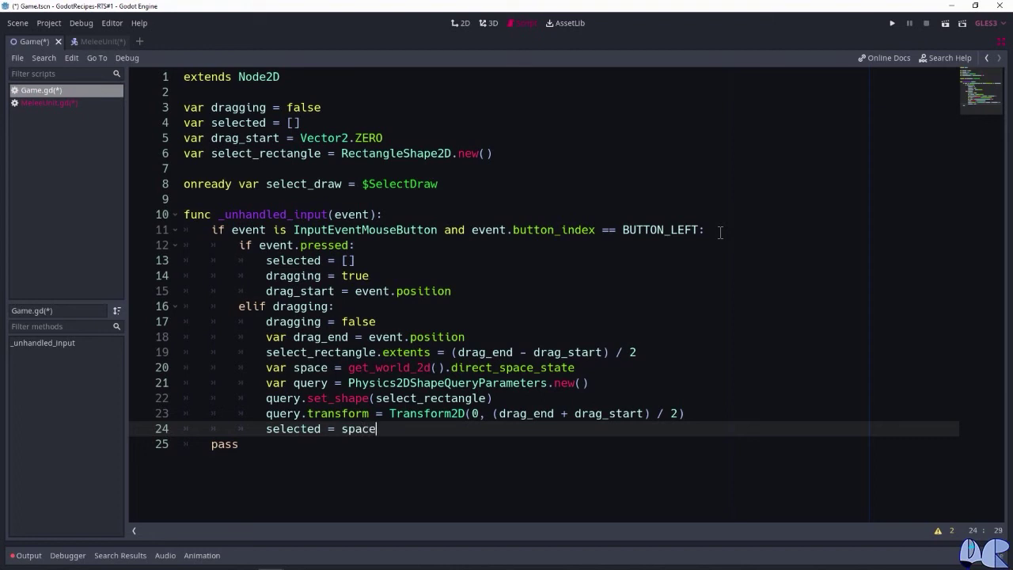
{"action": "type", "text": "."}
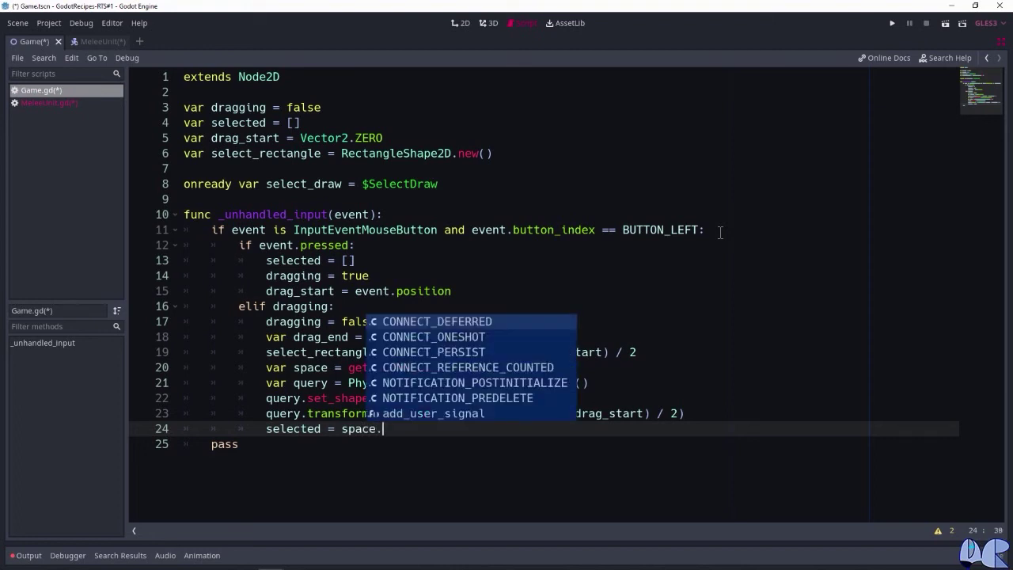
{"action": "type", "text": "inter"}
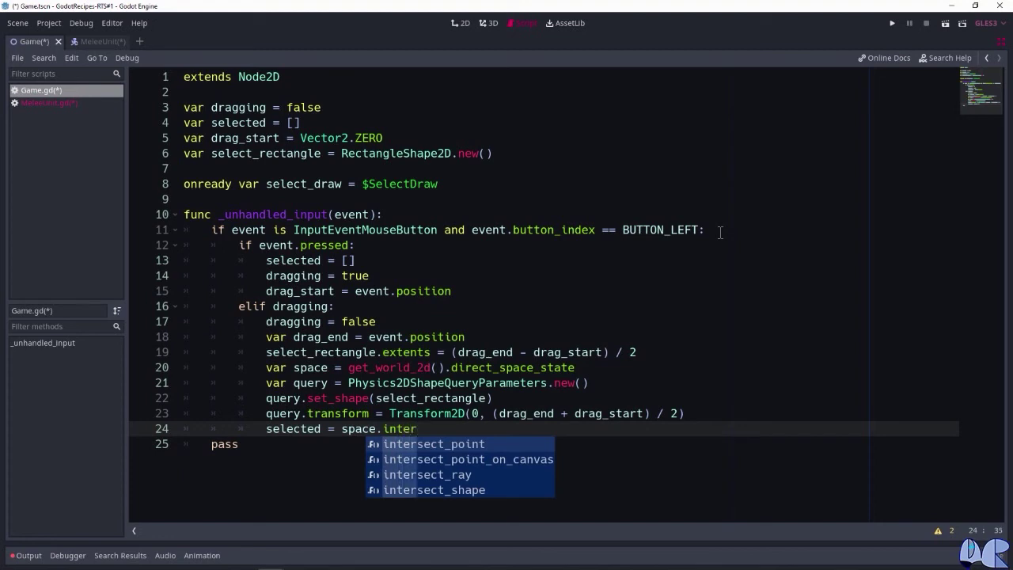
{"action": "key", "text": "Down"}
{"action": "key", "text": "Down"}
{"action": "key", "text": "Down"}
{"action": "key", "text": "Return"}
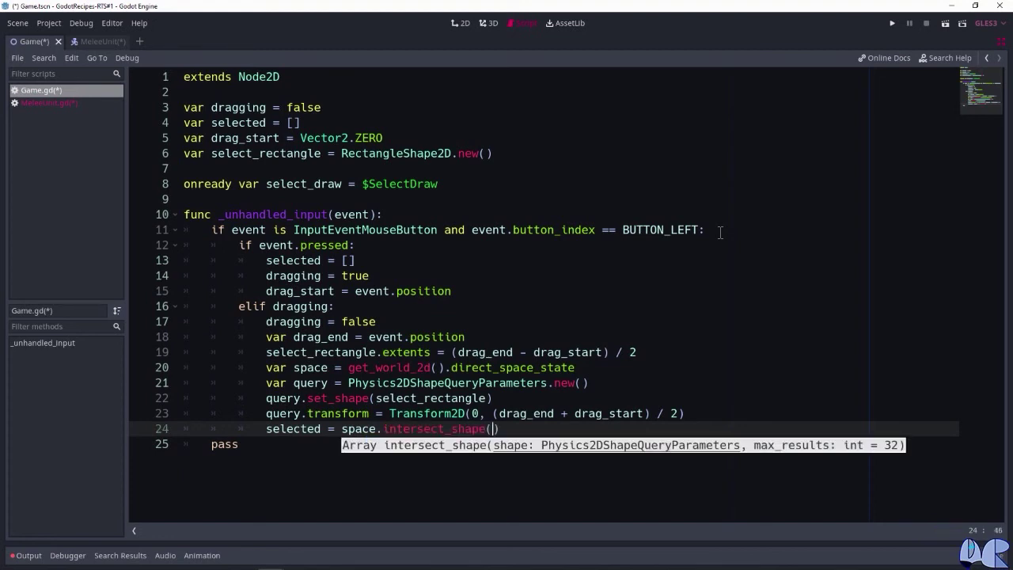
{"action": "type", "text": "query"}
{"action": "type", "text": ")"}
{"action": "key", "text": "Return"}
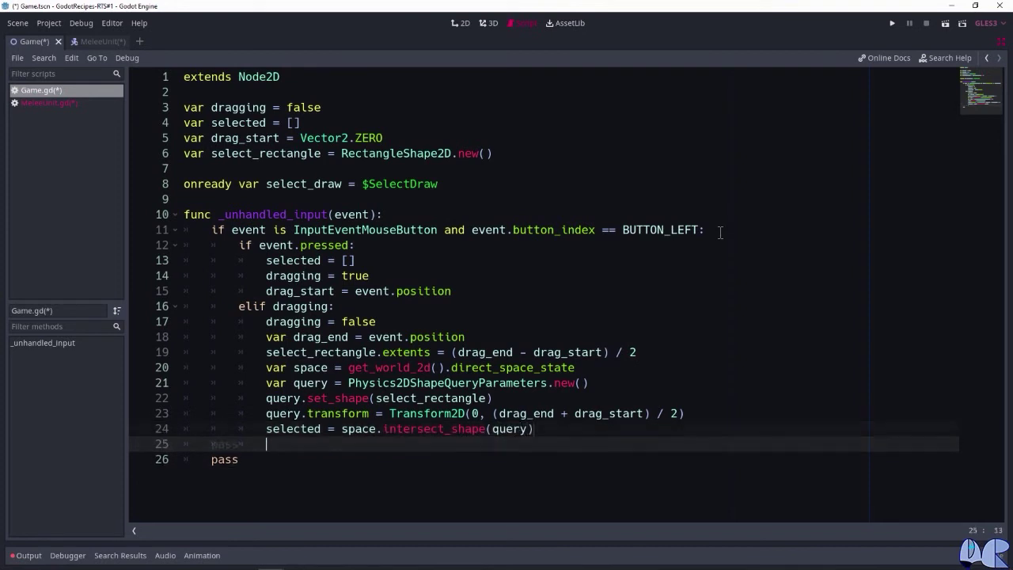
Add print(selected) below it.
{"action": "type", "text": "print"}
{"action": "type", "text": "(sele"}
{"action": "key", "text": "Down"}
{"action": "key", "text": "Return"}
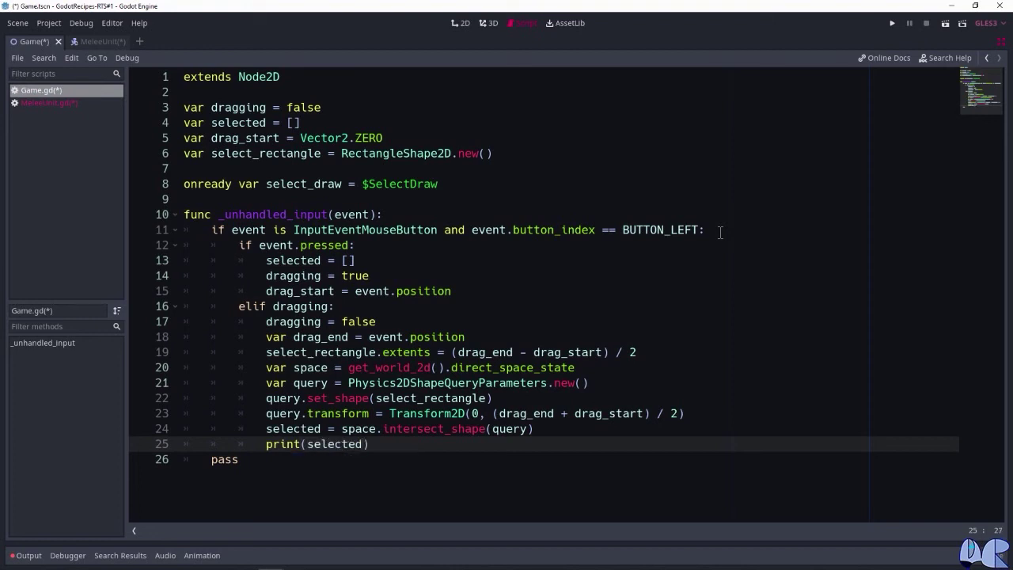
{"action": "key", "text": "End"}
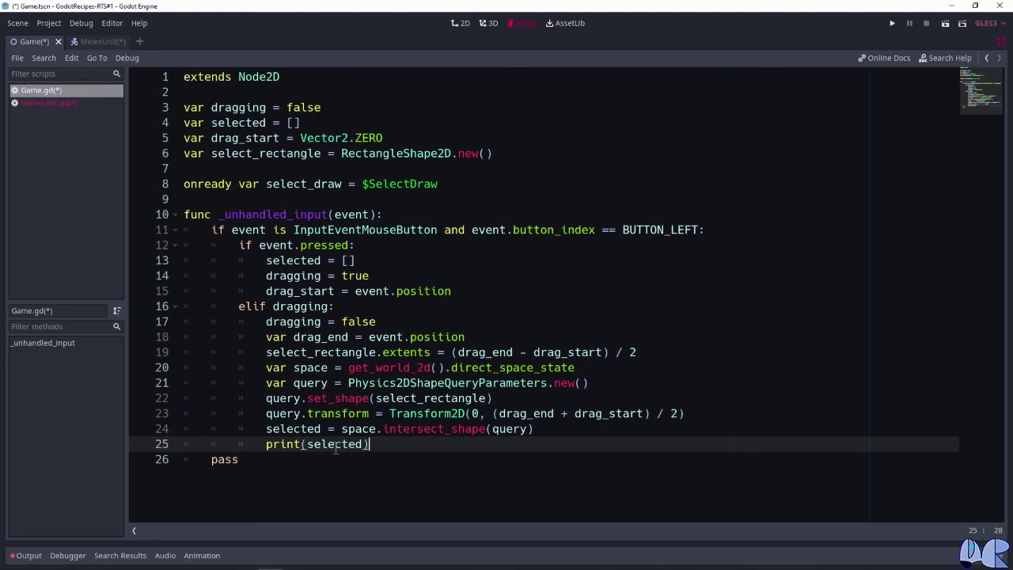
In the 2D view, add a Units/MeleeUnit.tscn instance as a child of the Game node.
{"action": "left_click", "coordinate": [1000, 41]}
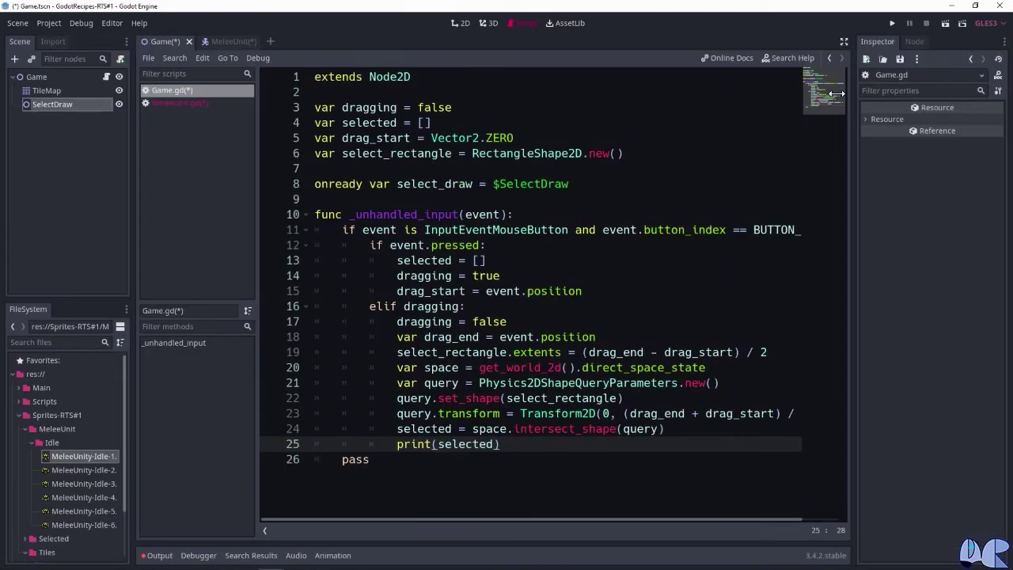
{"action": "left_click", "coordinate": [460, 26]}
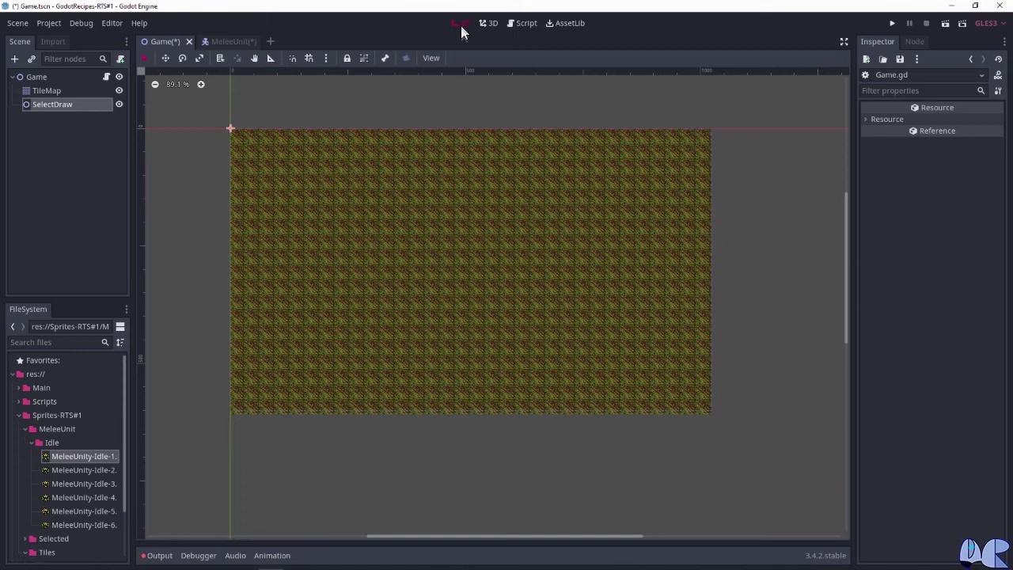
{"action": "left_click", "coordinate": [44, 76]}
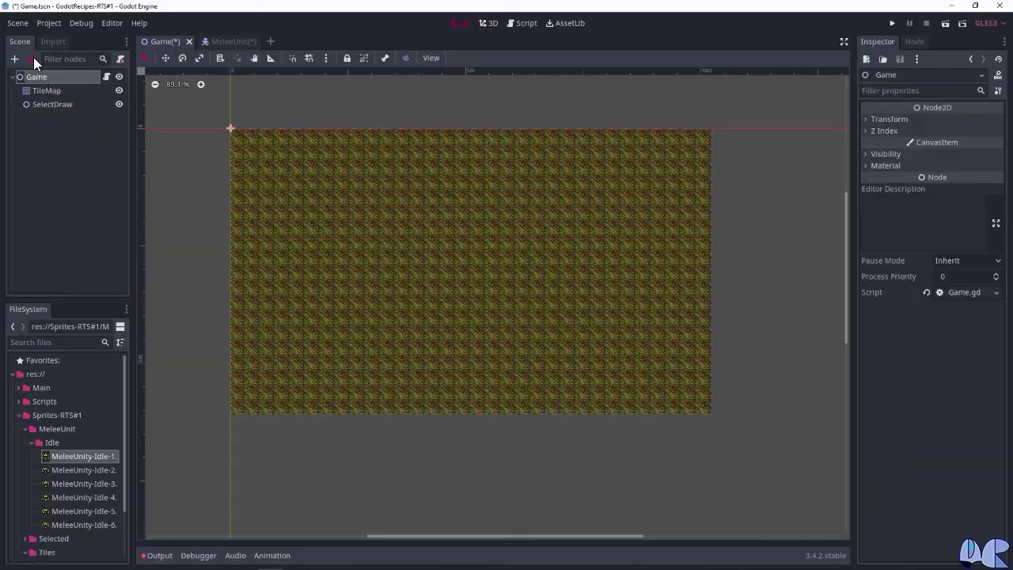
{"action": "left_click", "coordinate": [33, 58]}
{"action": "left_click", "coordinate": [346, 254]}
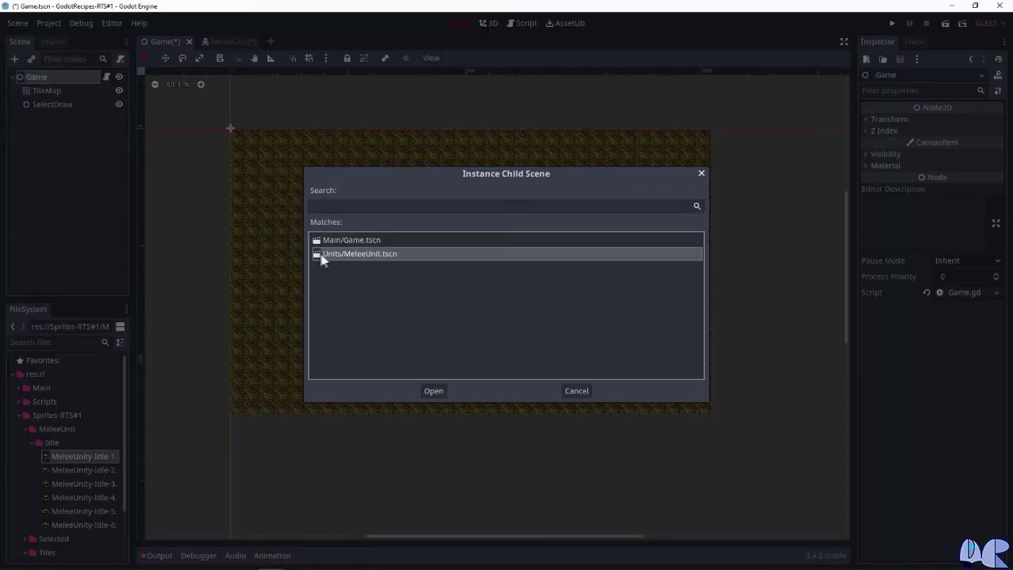
{"action": "left_click", "coordinate": [433, 391]}
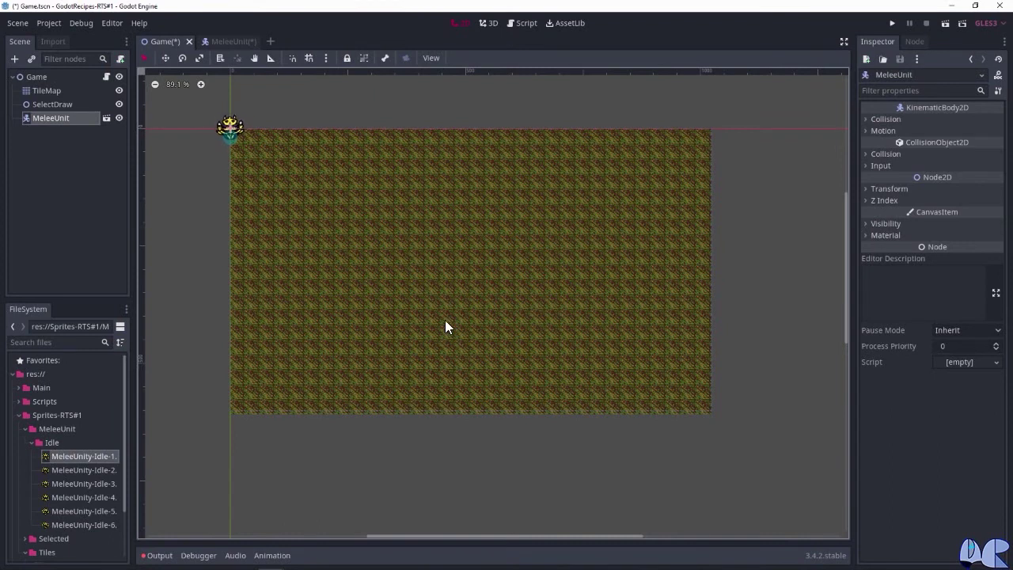
Set the MeleeUnit's position to x 500, y 300 and save the scene.
{"action": "left_click", "coordinate": [51, 137]}
{"action": "left_click", "coordinate": [47, 121]}
{"action": "left_click", "coordinate": [891, 188]}
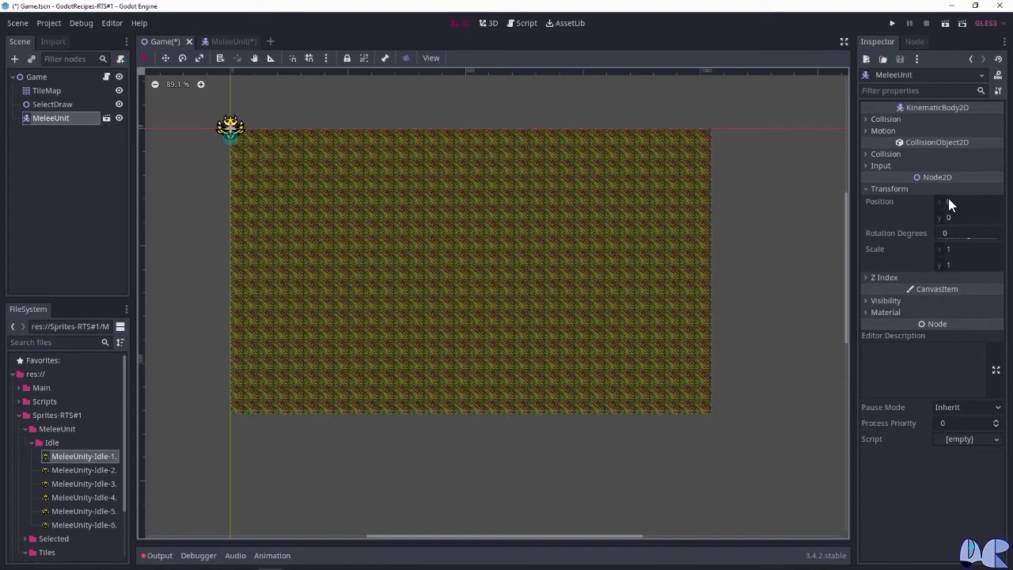
{"action": "left_click", "coordinate": [948, 199]}
{"action": "type", "text": "500"}
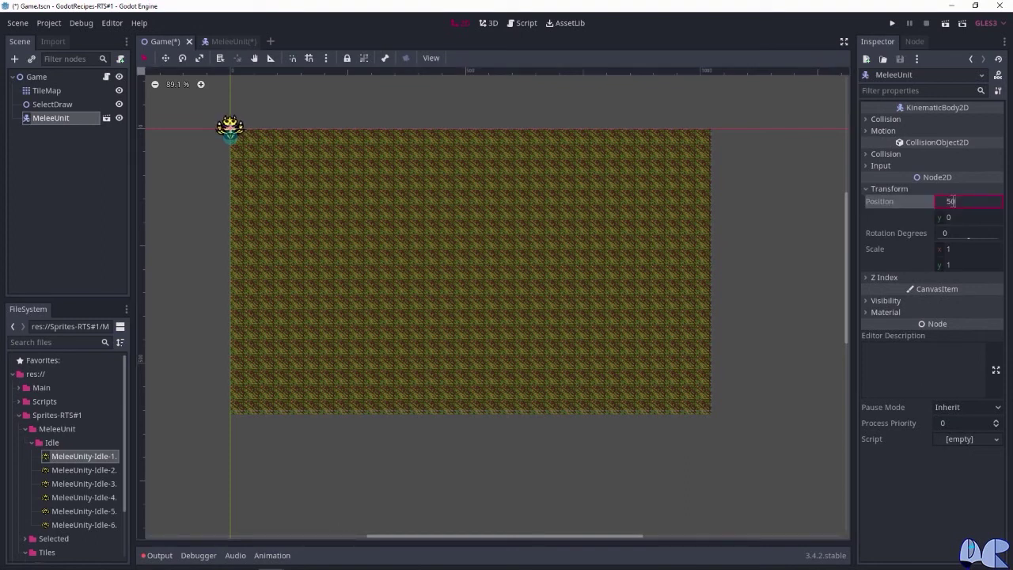
{"action": "key", "text": "Tab"}
{"action": "type", "text": "300"}
{"action": "key", "text": "Return"}
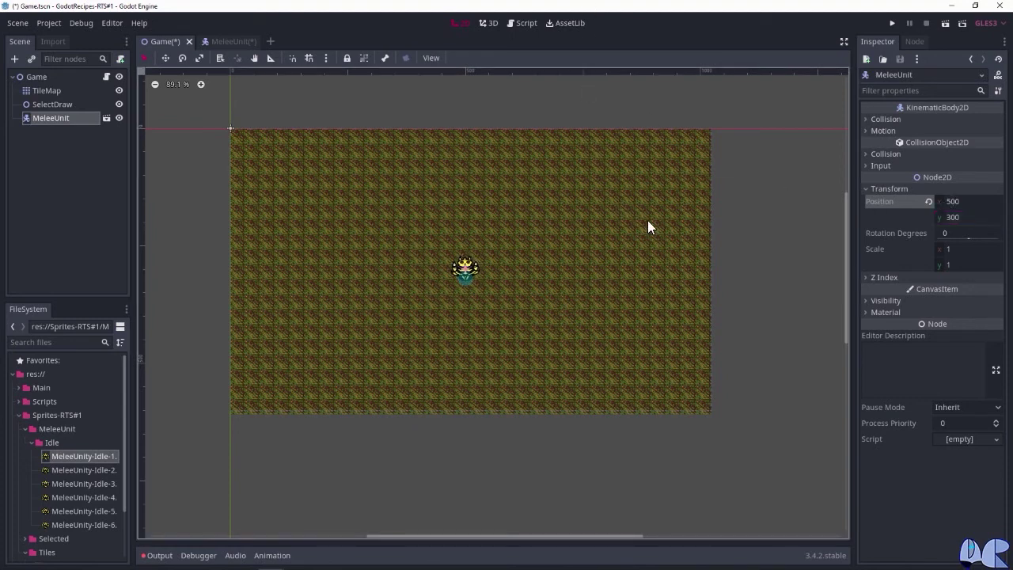
{"action": "key", "text": "ctrl+s"}
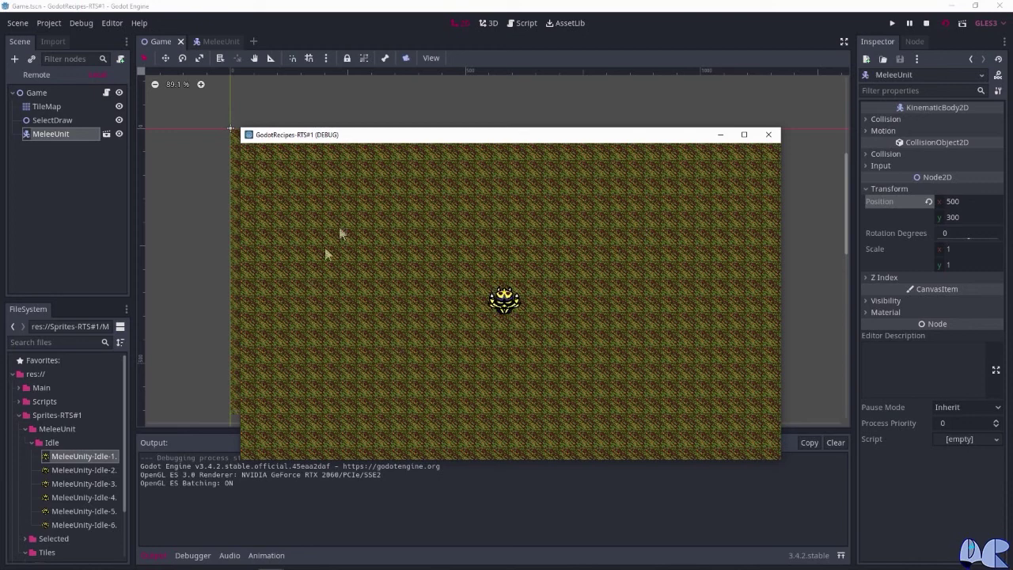
In the running game, select several spots of empty ground to confirm nothing is printed.
{"action": "left_click", "coordinate": [383, 213]}
{"action": "left_click", "coordinate": [649, 307]}
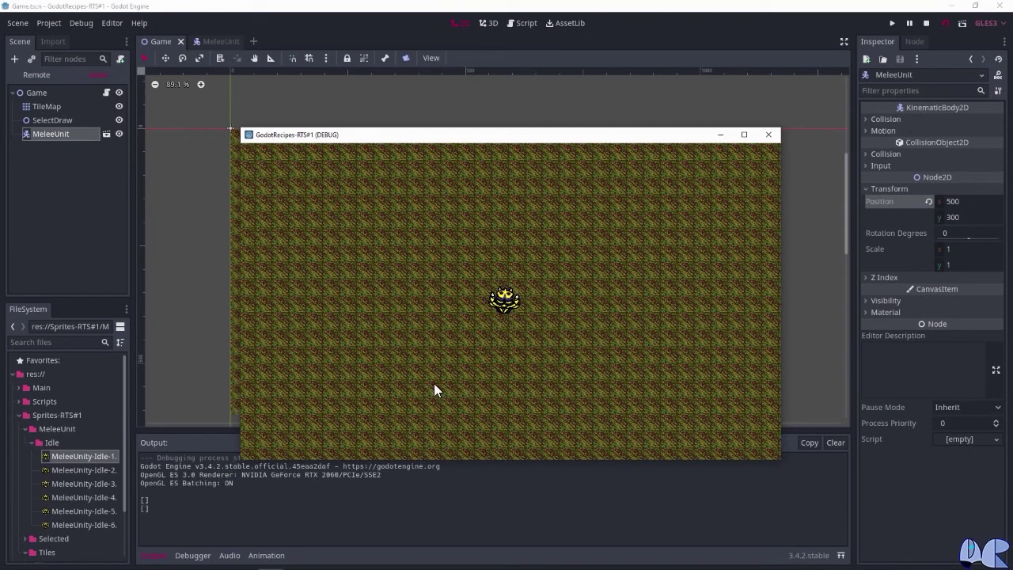
{"action": "left_click", "coordinate": [583, 221]}
{"action": "left_click", "coordinate": [647, 174]}
Box-select around the unit to print its MeleeUnit collider, then stop the game.
{"action": "left_click", "coordinate": [782, 396]}
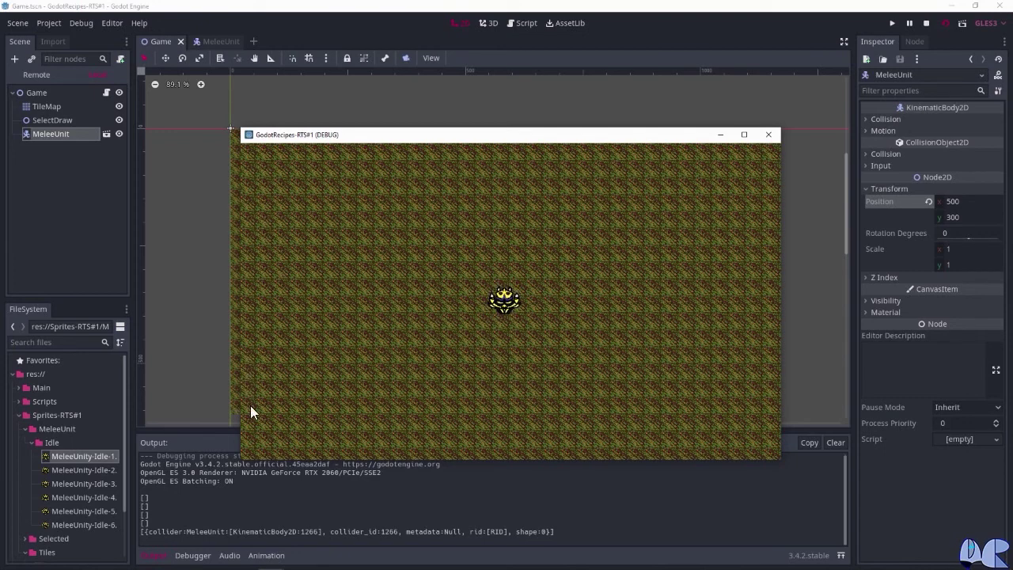
{"action": "left_click", "coordinate": [761, 396]}
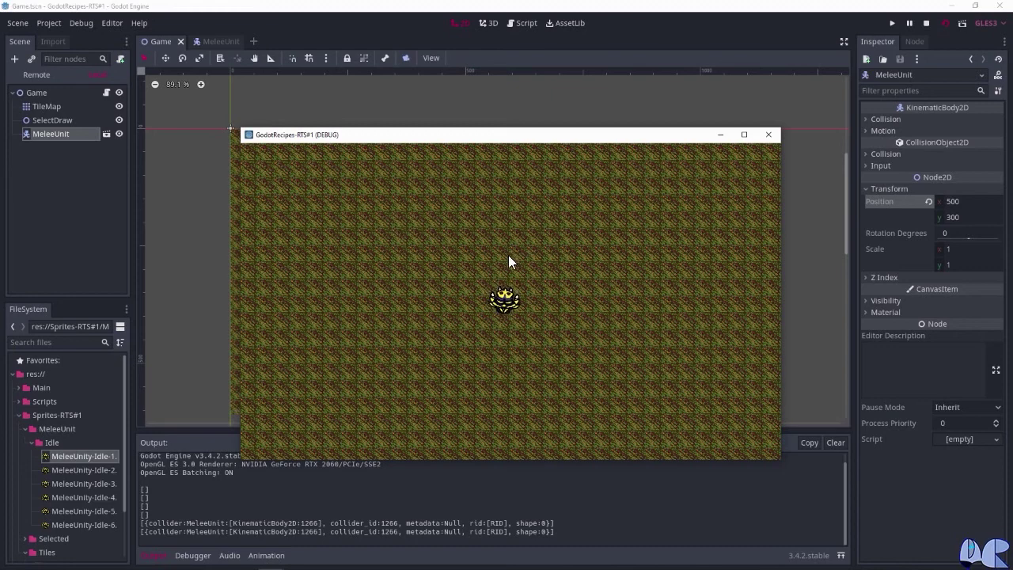
{"action": "left_click_drag", "start_coordinate": [456, 245], "coordinate": [605, 354]}
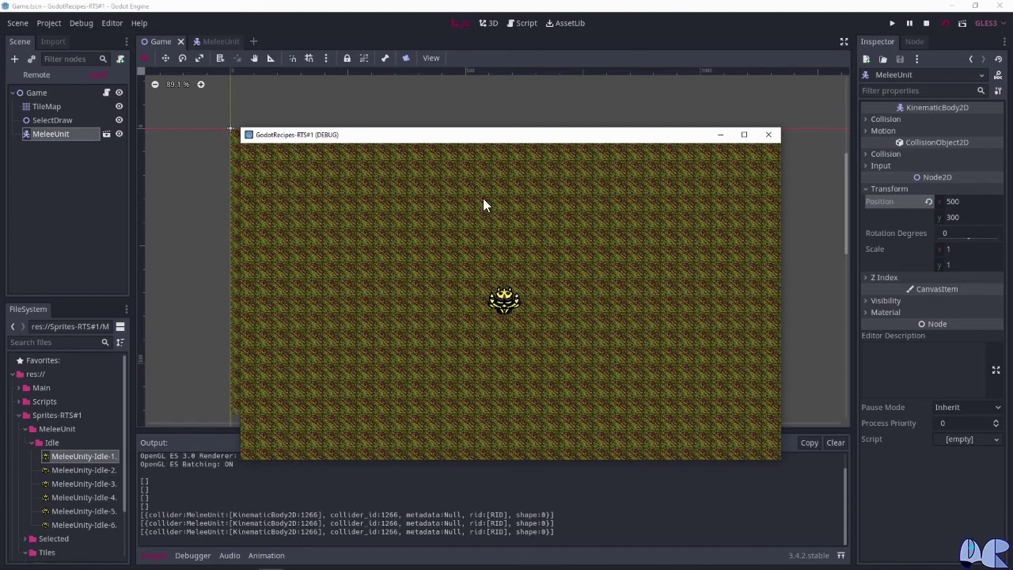
{"action": "left_click", "coordinate": [502, 307]}
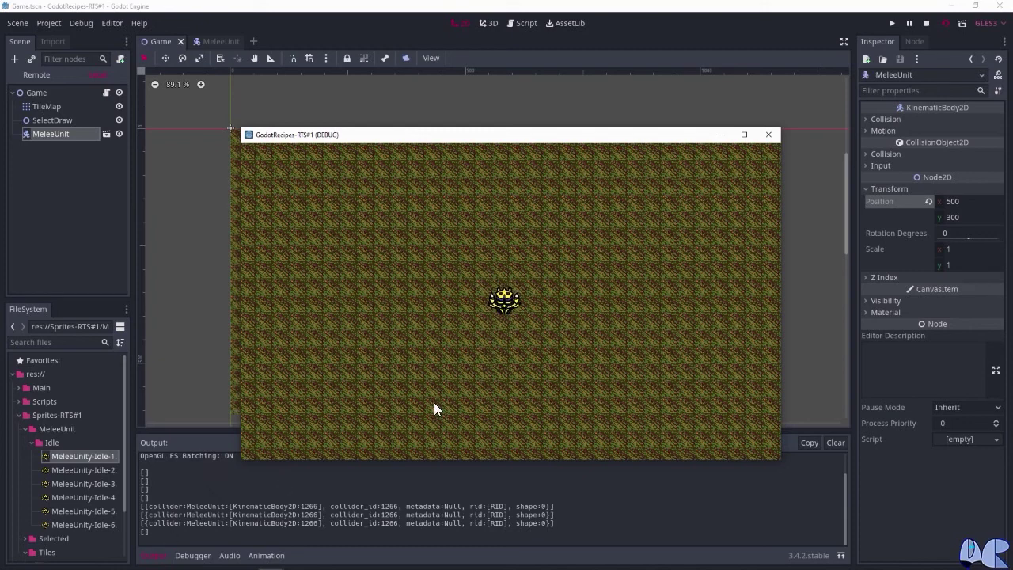
{"action": "left_click_drag", "start_coordinate": [393, 216], "coordinate": [634, 406]}
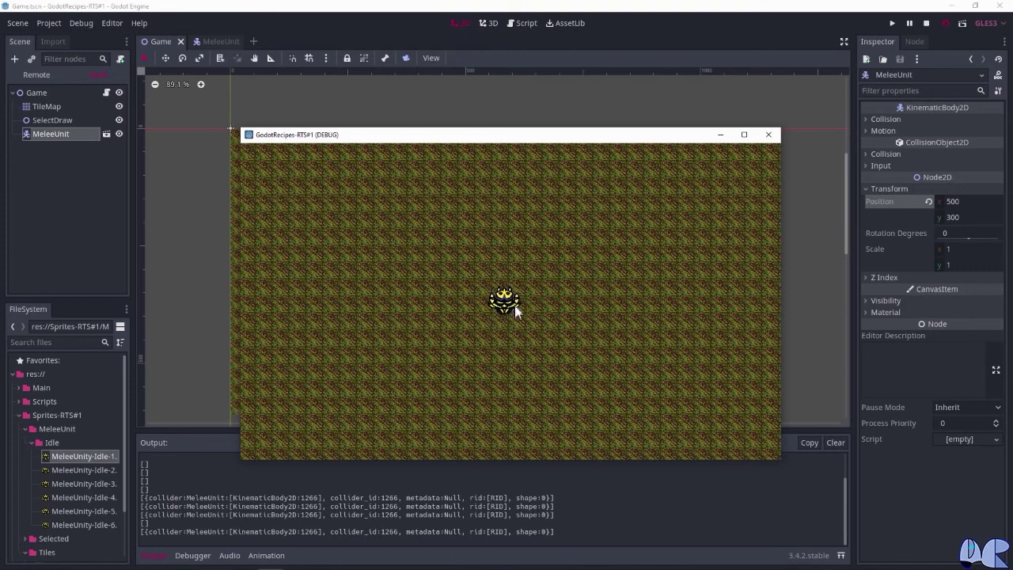
{"action": "left_click_drag", "start_coordinate": [466, 278], "coordinate": [593, 357]}
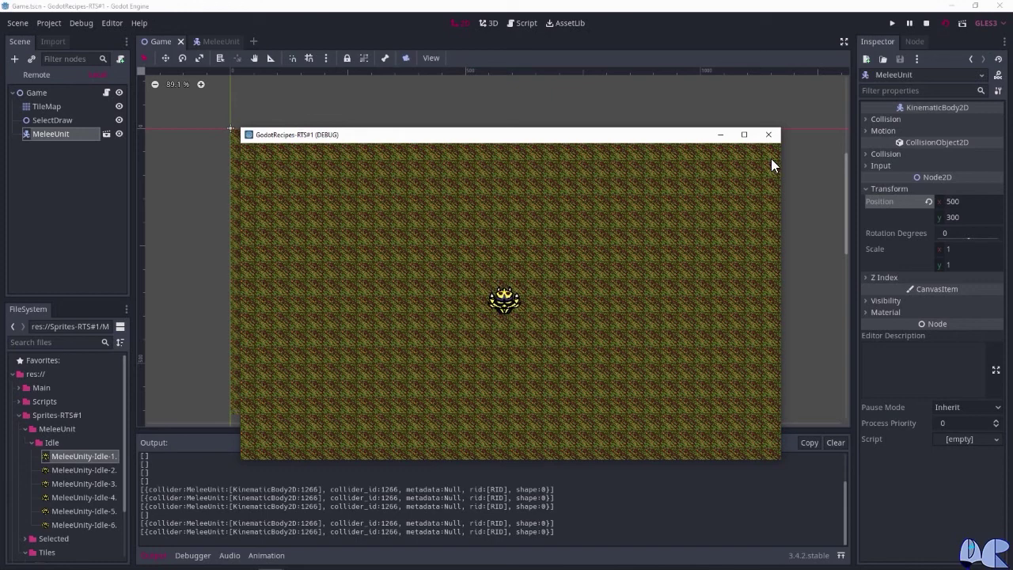
{"action": "left_click", "coordinate": [767, 134]}
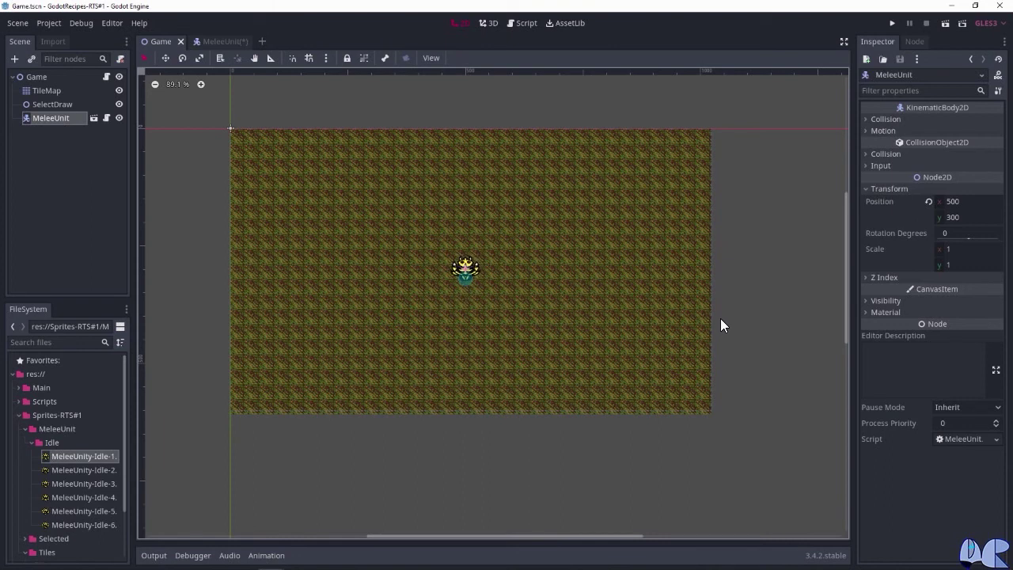
{"action": "left_click", "coordinate": [212, 41]}
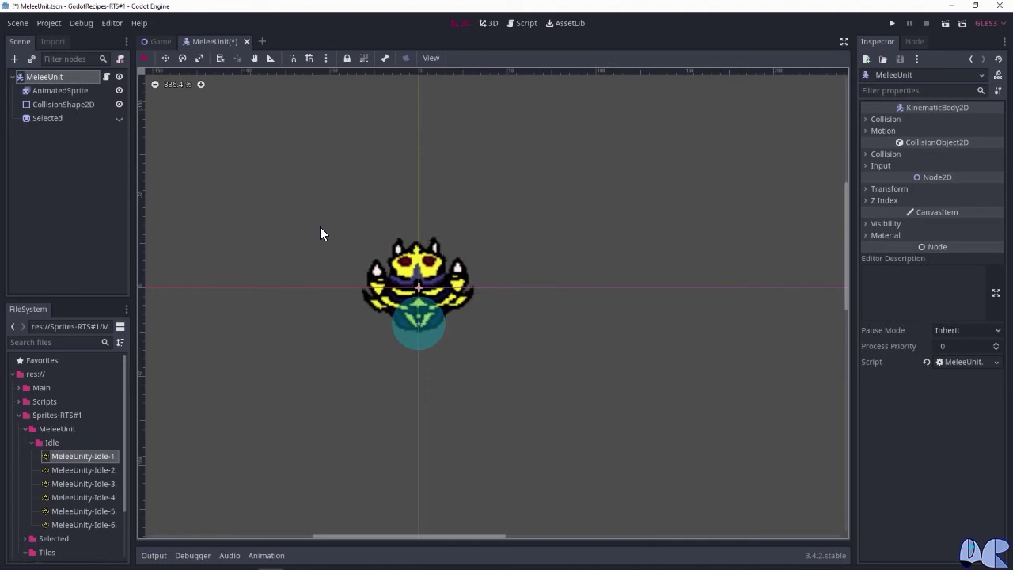
Give the Selected sprite the Selected.png texture and a y position of -5.
{"action": "left_click", "coordinate": [56, 118]}
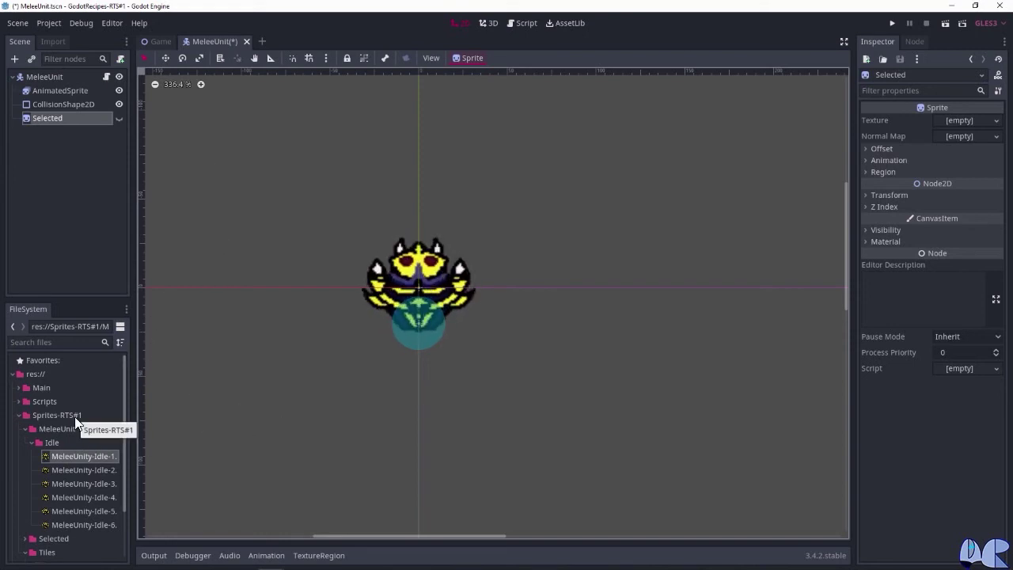
{"action": "left_click", "coordinate": [39, 442]}
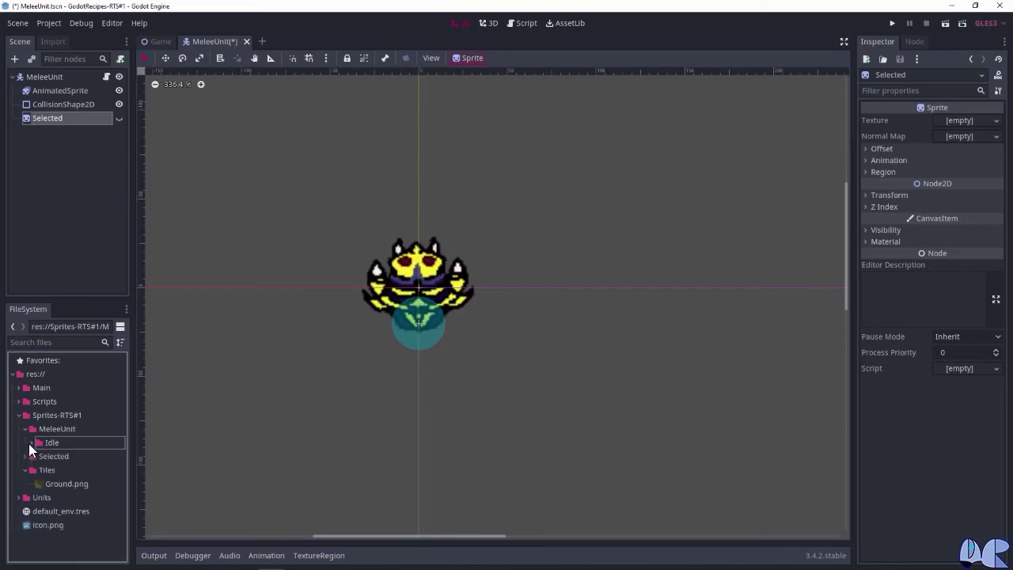
{"action": "left_click", "coordinate": [32, 457]}
{"action": "left_click", "coordinate": [24, 456]}
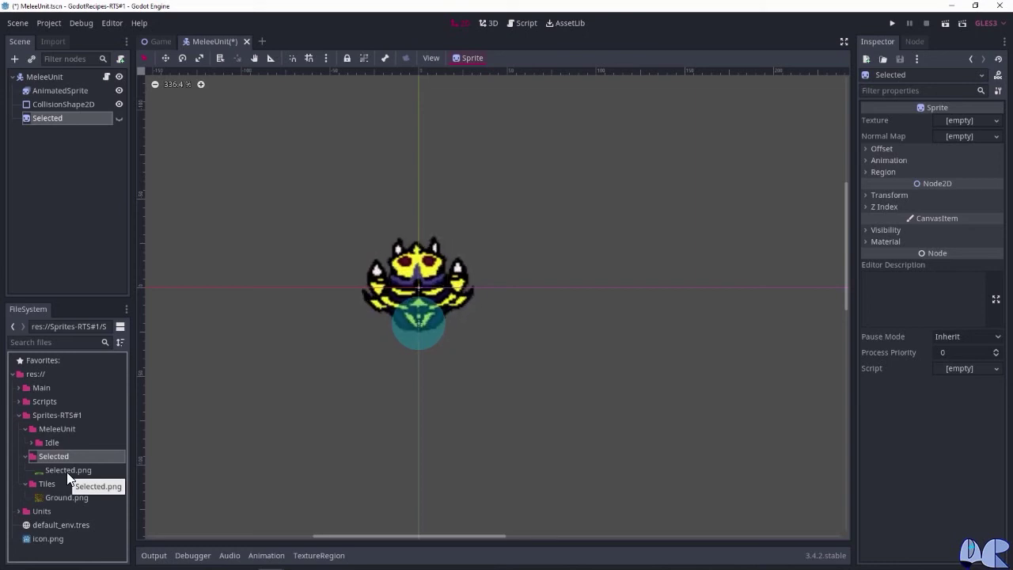
{"action": "left_click_drag", "start_coordinate": [67, 474], "coordinate": [959, 123]}
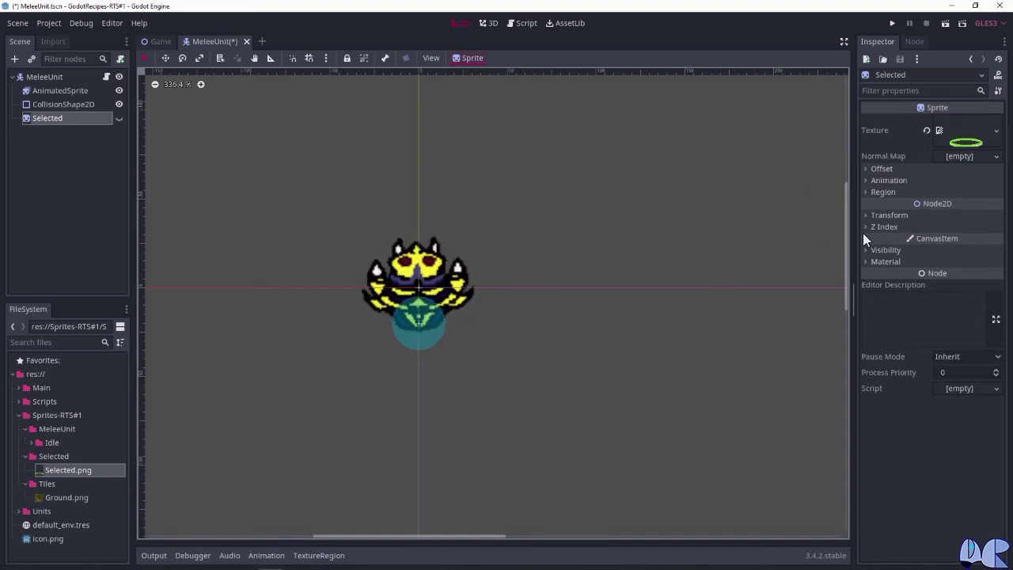
{"action": "left_click", "coordinate": [891, 217]}
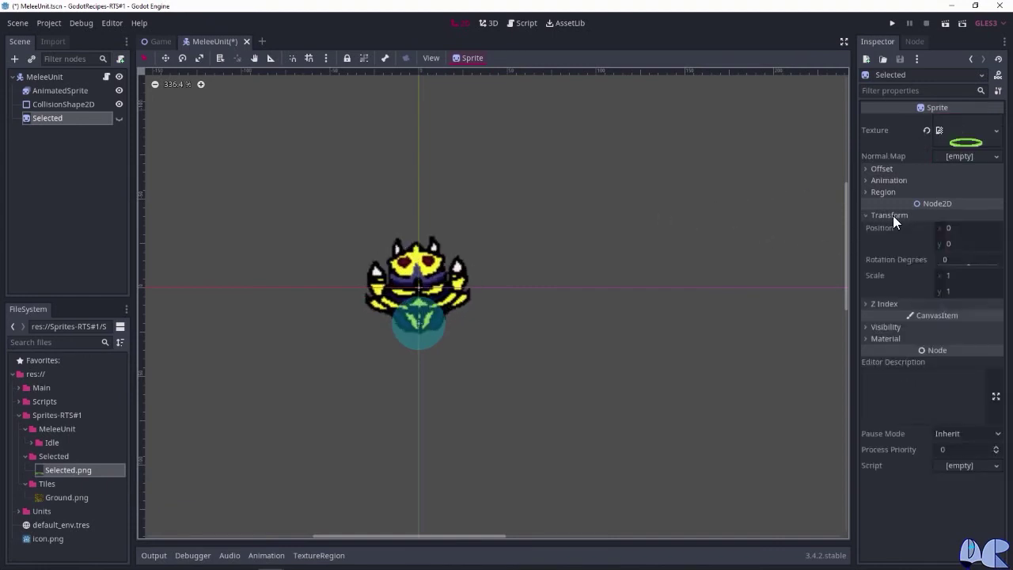
{"action": "left_click", "coordinate": [956, 244]}
{"action": "type", "text": "-5"}
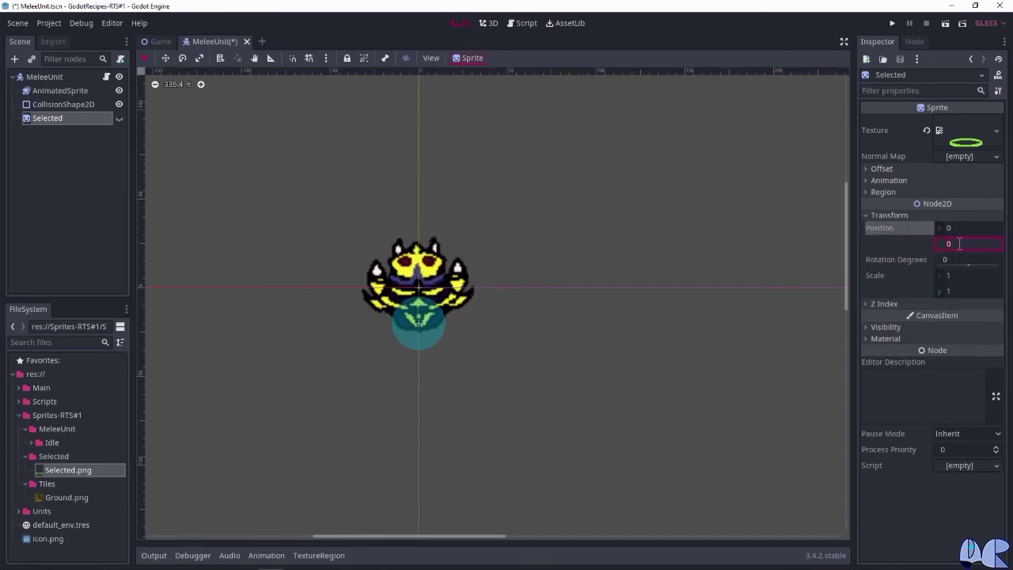
{"action": "key", "text": "Return"}
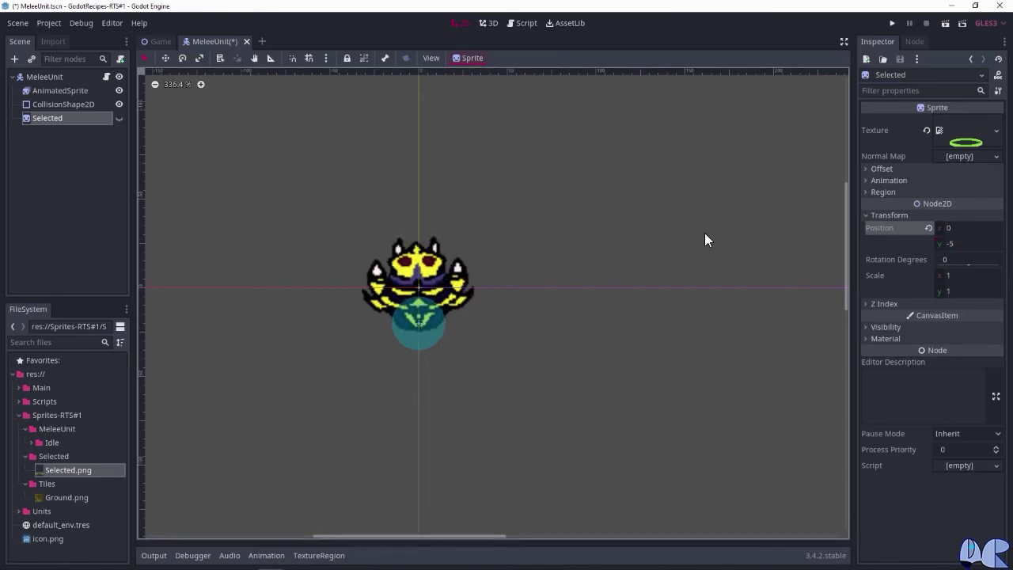
Move Selected above AnimatedSprite so it draws behind, leaving it hidden.
{"action": "left_click_drag", "start_coordinate": [52, 119], "coordinate": [59, 82]}
{"action": "left_click", "coordinate": [57, 91]}
{"action": "left_click", "coordinate": [120, 91]}
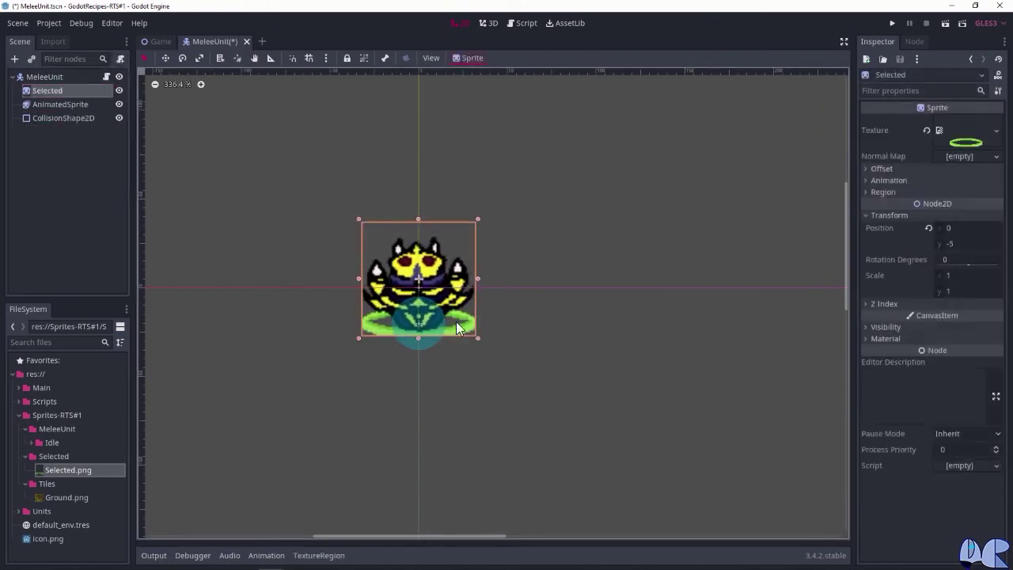
{"action": "left_click", "coordinate": [119, 91]}
{"action": "left_click", "coordinate": [119, 90]}
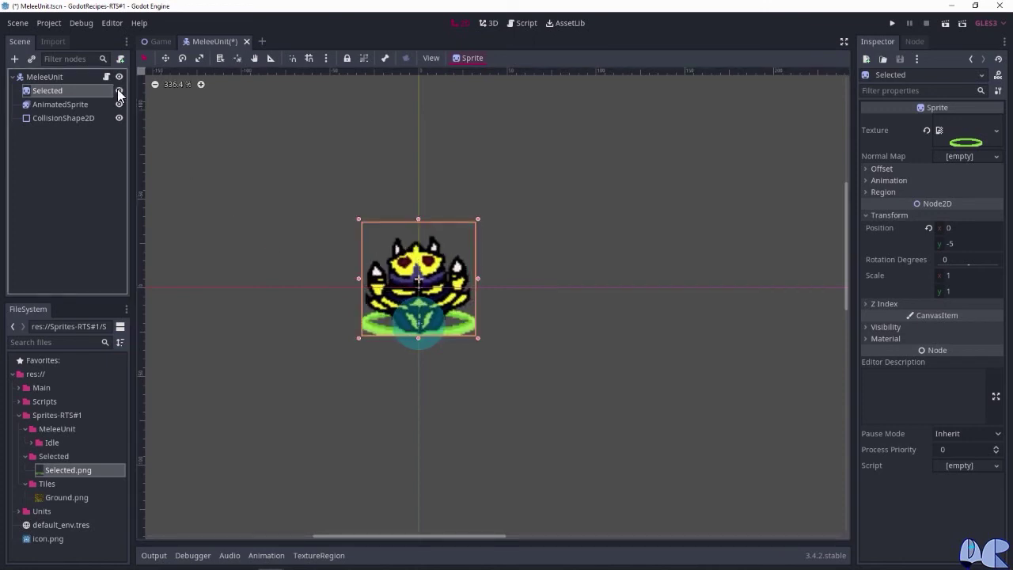
{"action": "left_click", "coordinate": [118, 90]}
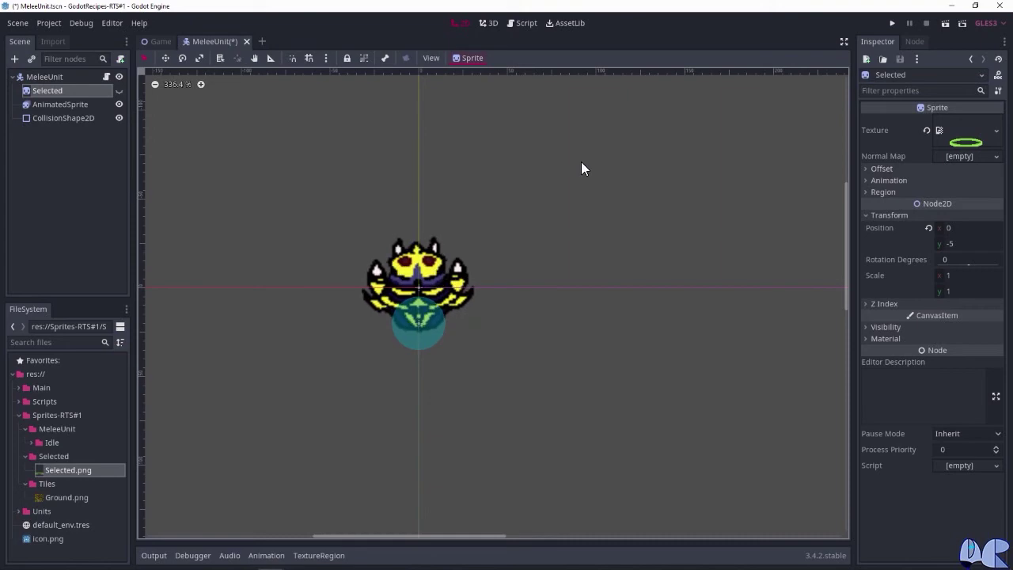
{"action": "left_click", "coordinate": [160, 39]}
{"action": "left_click", "coordinate": [106, 77]}
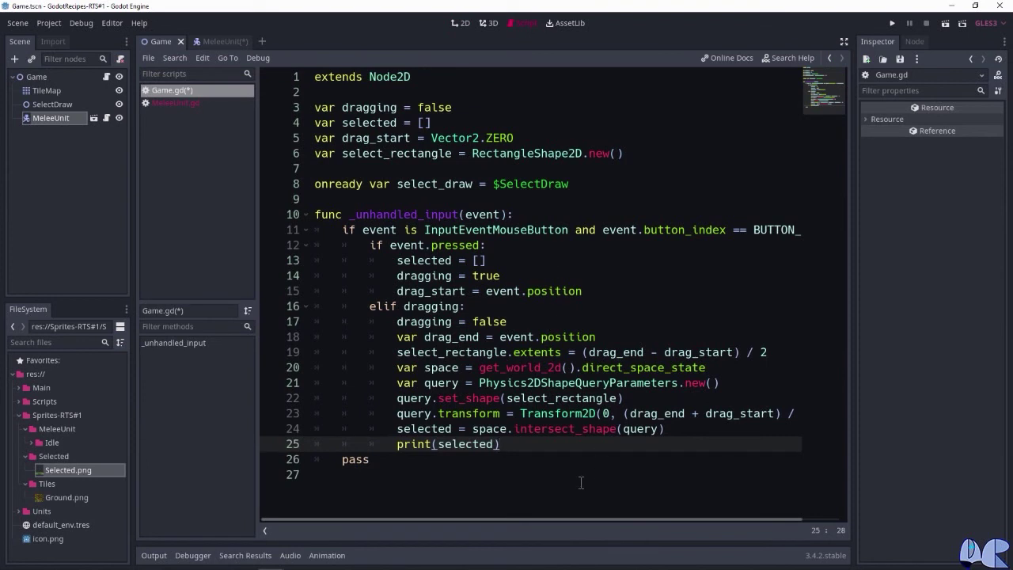
After print(selected), add a loop calling unit.collider.select() for each selected unit.
{"action": "key", "text": "Return"}
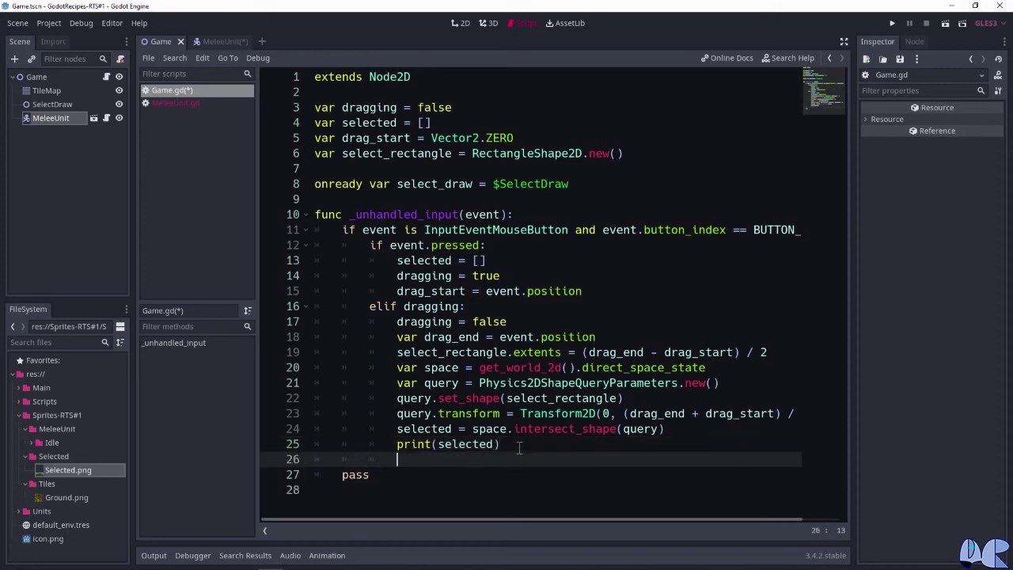
{"action": "type", "text": "for "}
{"action": "type", "text": "unit i"}
{"action": "type", "text": "n selected:"}
{"action": "key", "text": "Return"}
{"action": "type", "text": "unit"}
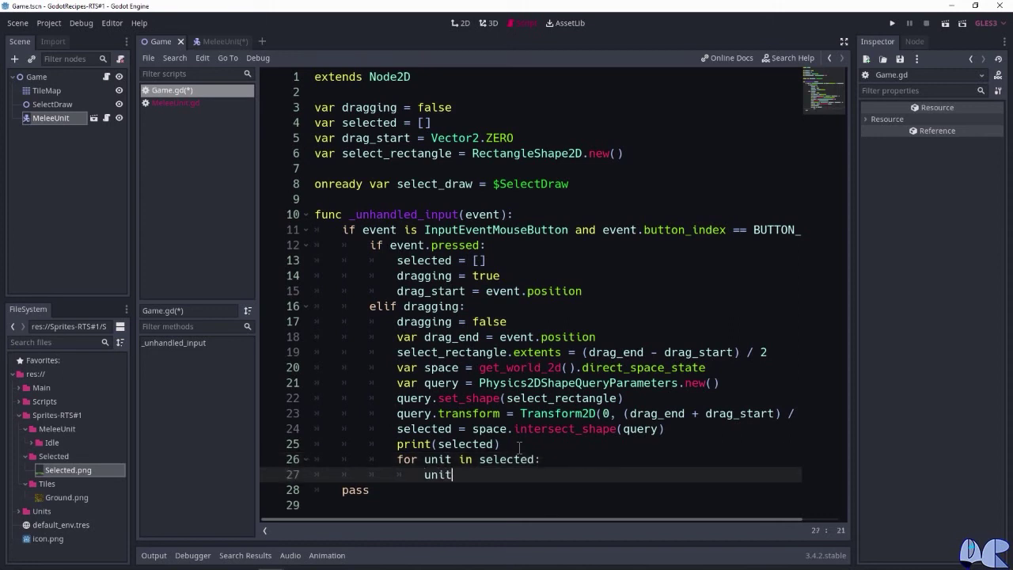
{"action": "type", "text": ".collider.select("}
{"action": "left_click", "coordinate": [294, 183]}
Under 'if event.pressed:', add 'for unit in selected: unit.collider.deselect()'.
{"action": "left_click", "coordinate": [501, 252]}
{"action": "key", "text": "Return"}
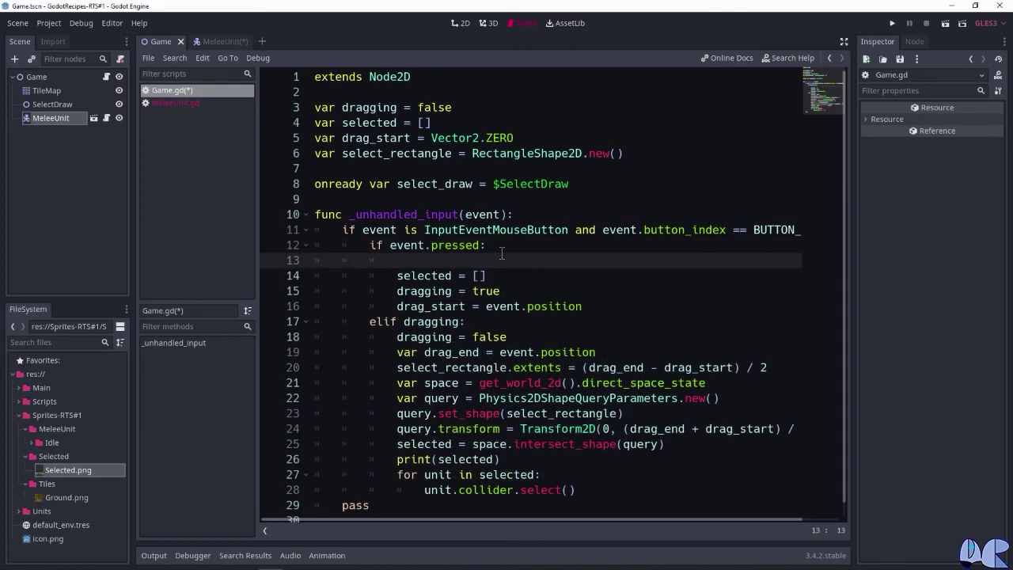
{"action": "type", "text": "for u"}
{"action": "type", "text": "nit "}
{"action": "type", "text": "in selected:"}
{"action": "key", "text": "Return"}
{"action": "type", "text": "unit.coll"}
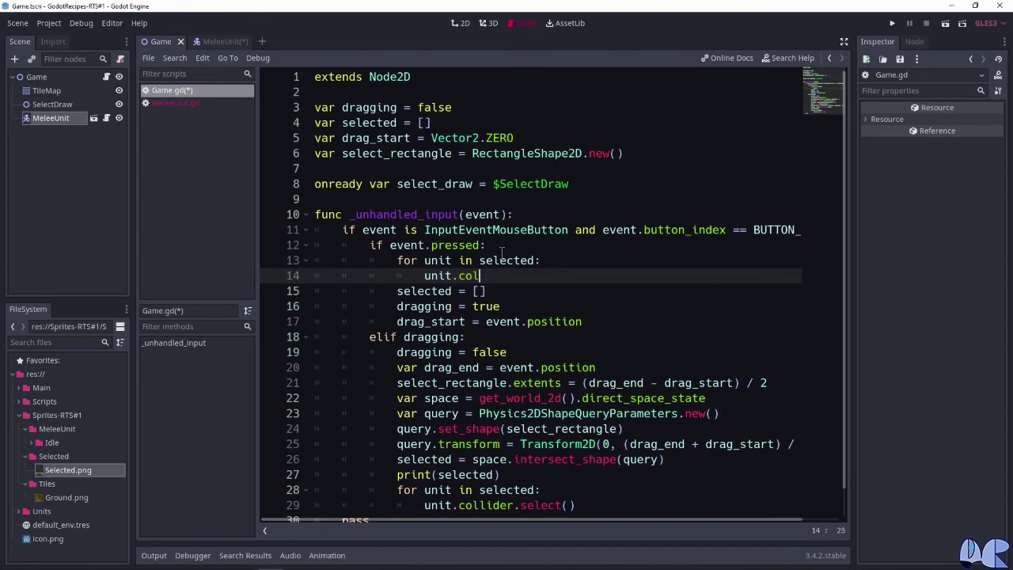
{"action": "type", "text": "ider."}
{"action": "type", "text": "deselect()"}
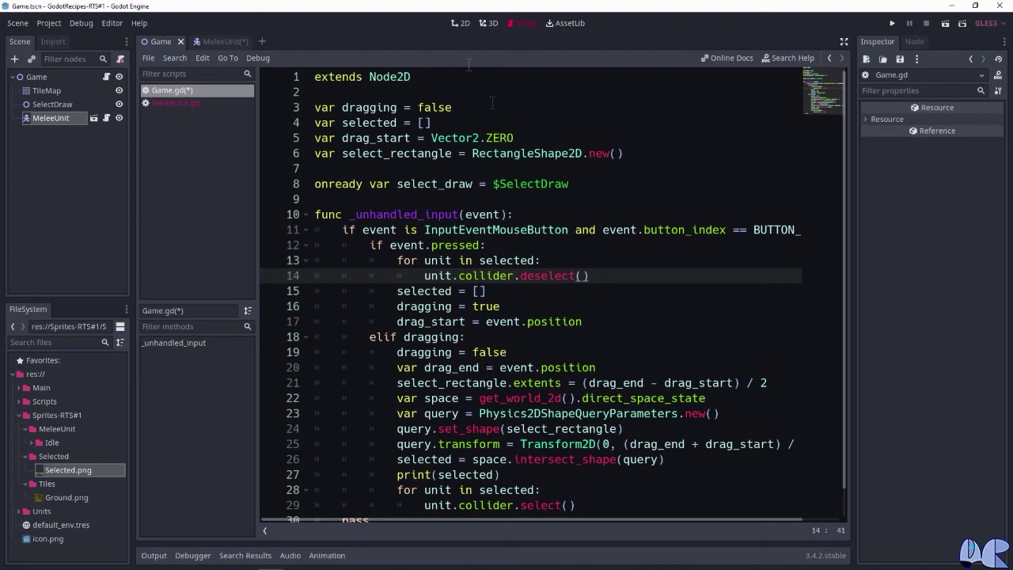
{"action": "left_click", "coordinate": [458, 23]}
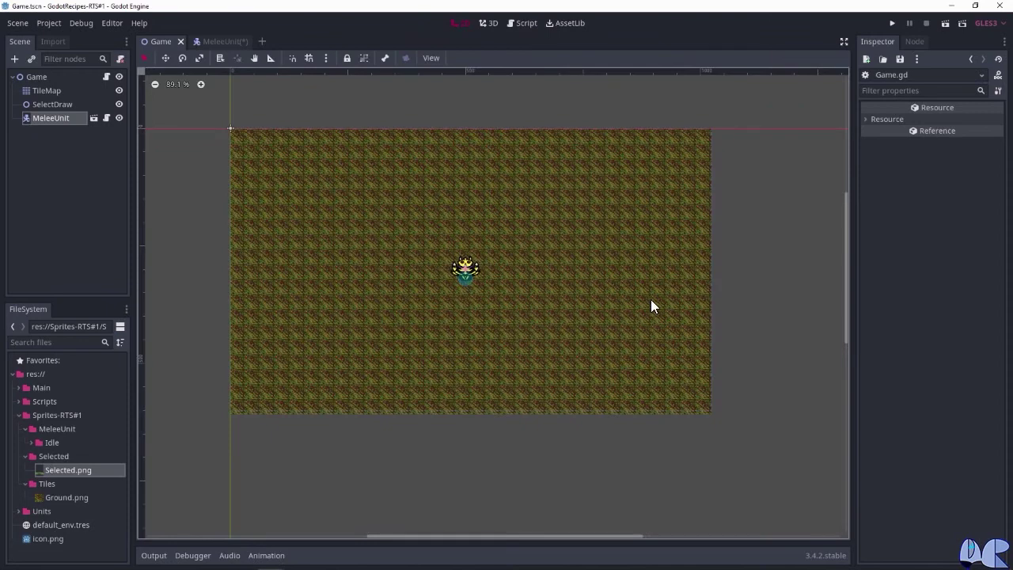
Play the scene with F6, box-select the unit, click empty ground to deselect, then close the game.
{"action": "key", "text": "F6"}
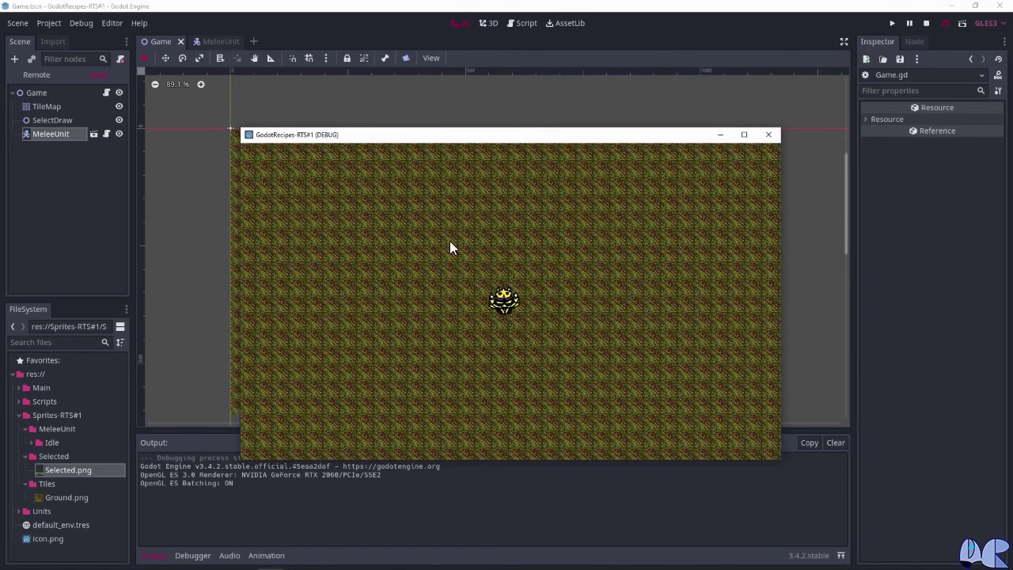
{"action": "left_click_drag", "start_coordinate": [448, 249], "coordinate": [669, 363]}
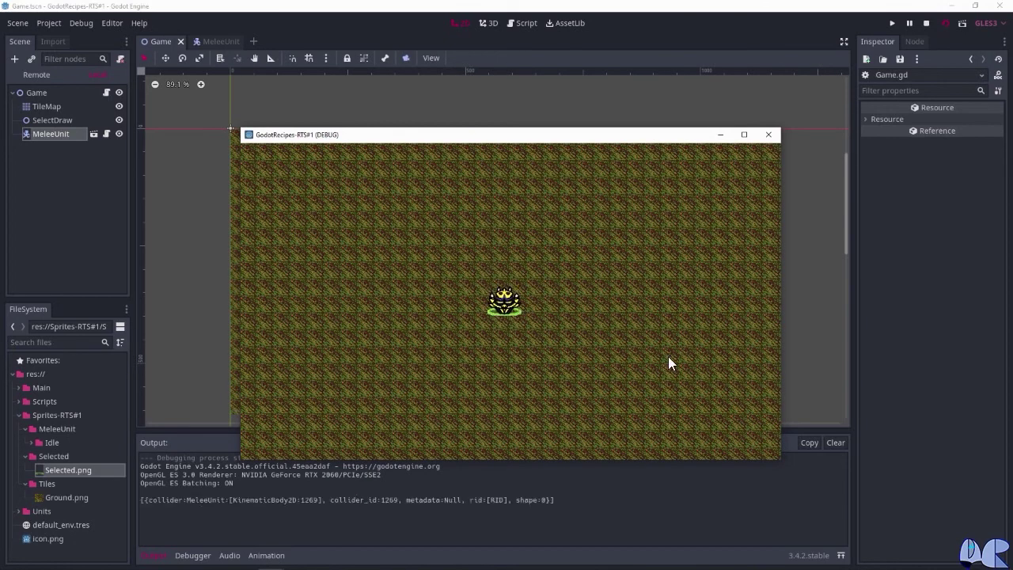
{"action": "left_click", "coordinate": [620, 280]}
{"action": "left_click_drag", "start_coordinate": [478, 277], "coordinate": [570, 339]}
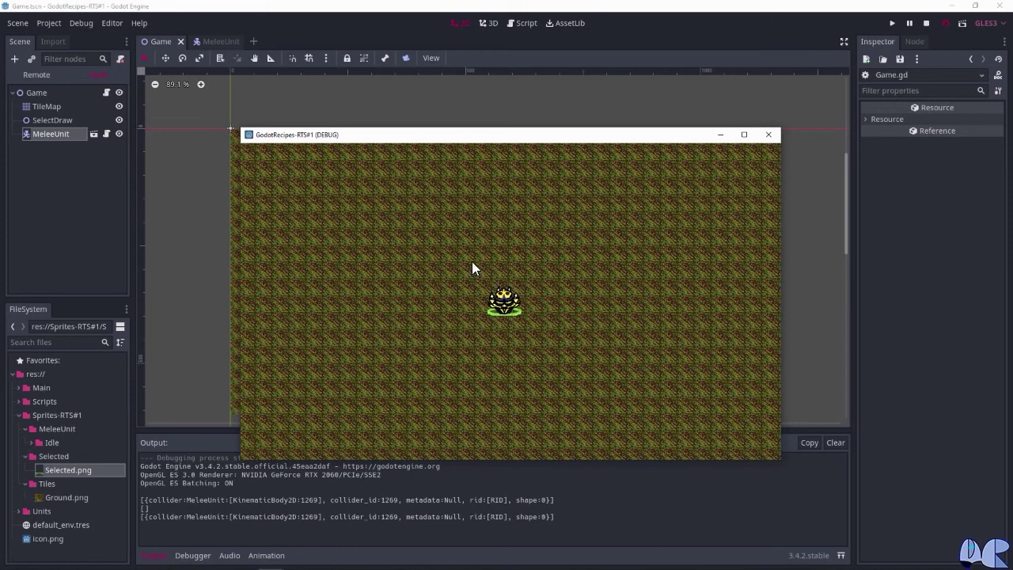
{"action": "left_click", "coordinate": [473, 375]}
{"action": "left_click_drag", "start_coordinate": [473, 375], "coordinate": [586, 375]}
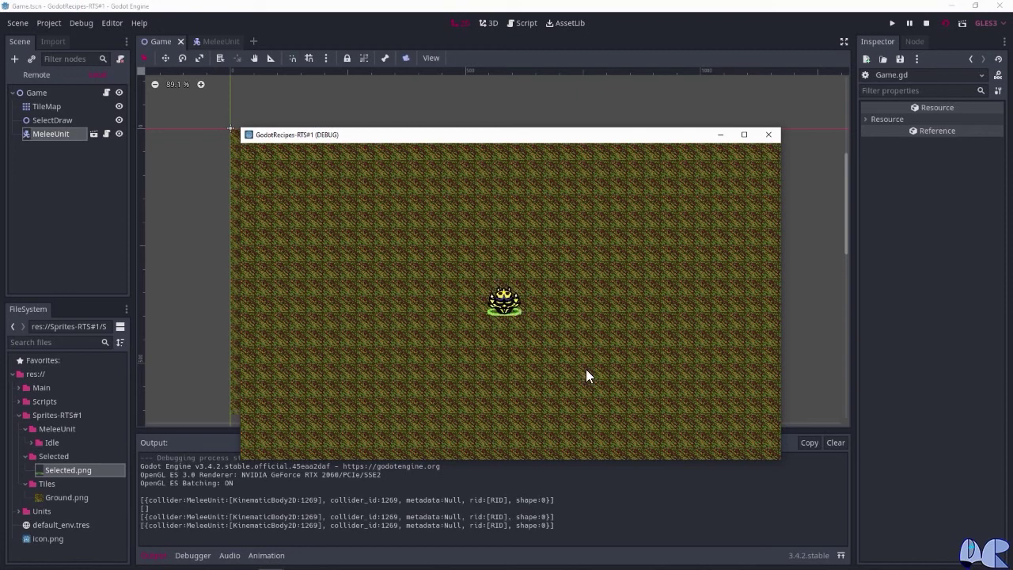
{"action": "left_click", "coordinate": [588, 345]}
{"action": "left_click", "coordinate": [688, 348]}
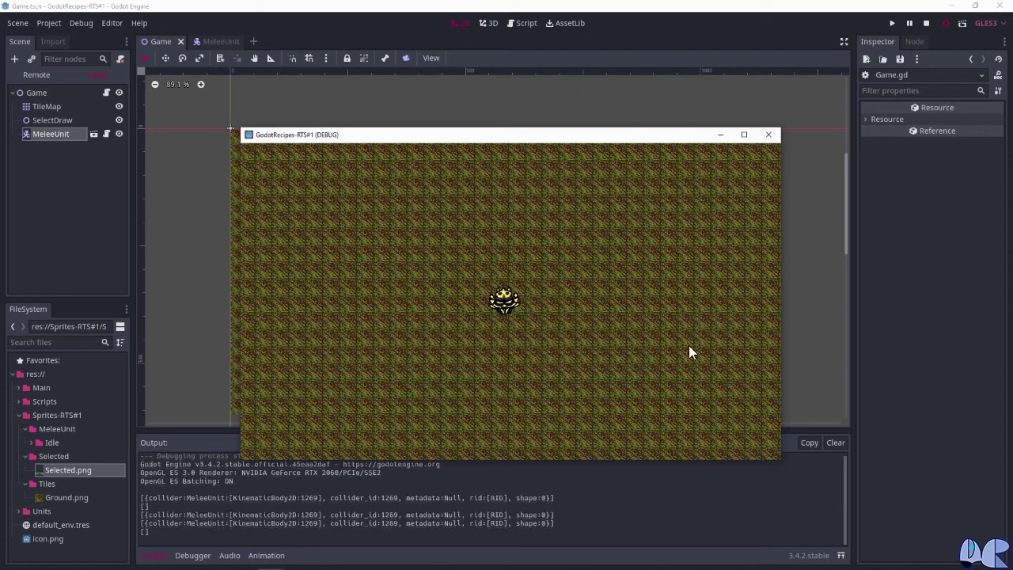
{"action": "left_click", "coordinate": [638, 302]}
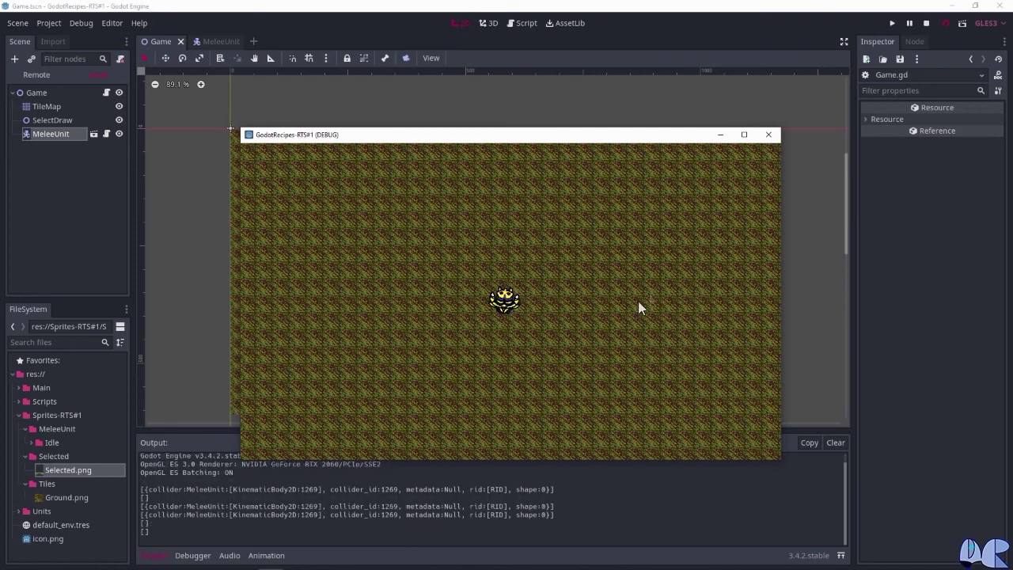
{"action": "left_click_drag", "start_coordinate": [442, 242], "coordinate": [601, 354]}
{"action": "left_click", "coordinate": [601, 354]}
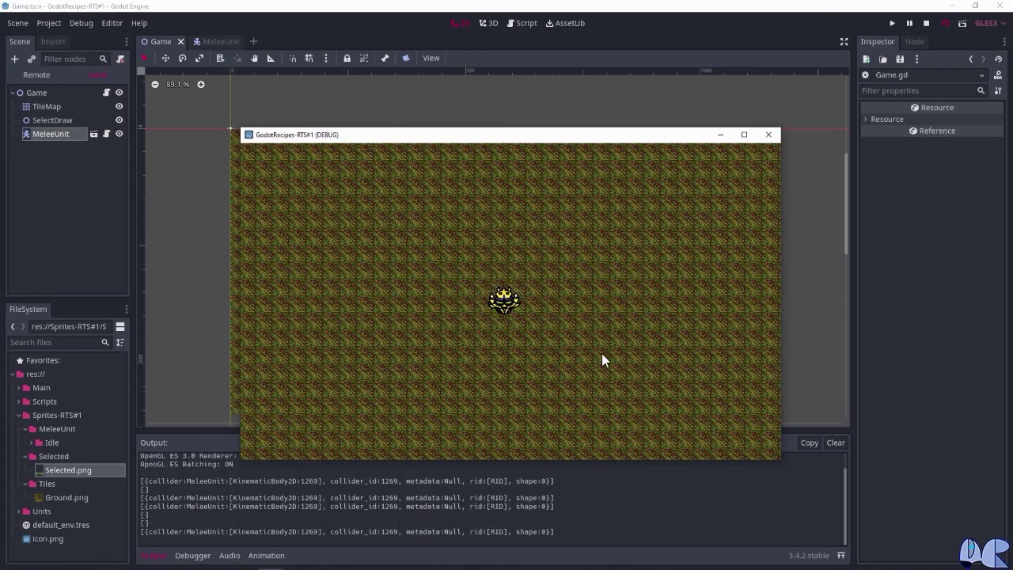
{"action": "left_click", "coordinate": [768, 135]}
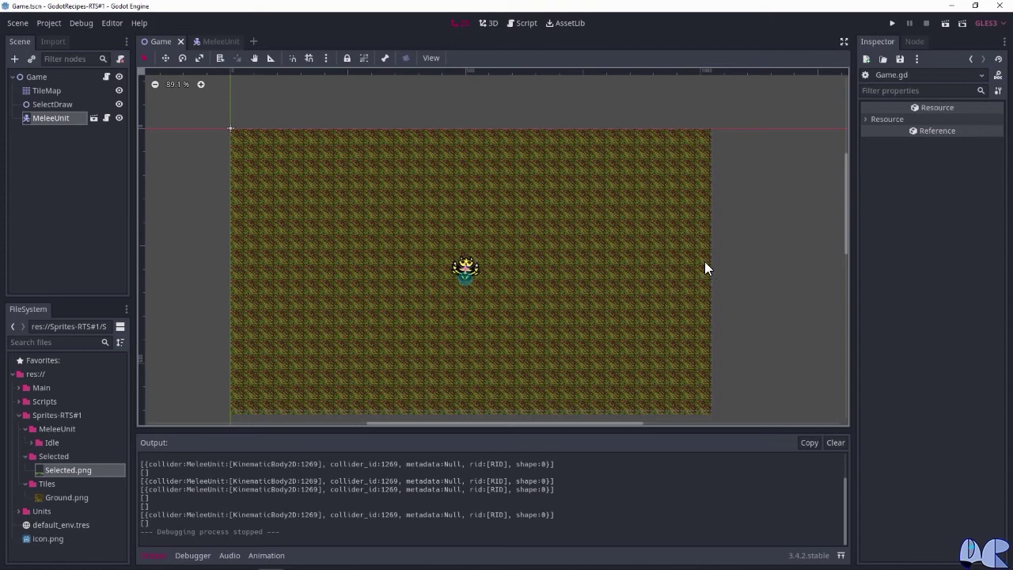
Attach a new SelectDraw.gd script to the SelectDraw node, saved in res://Scripts.
{"action": "left_click", "coordinate": [55, 105]}
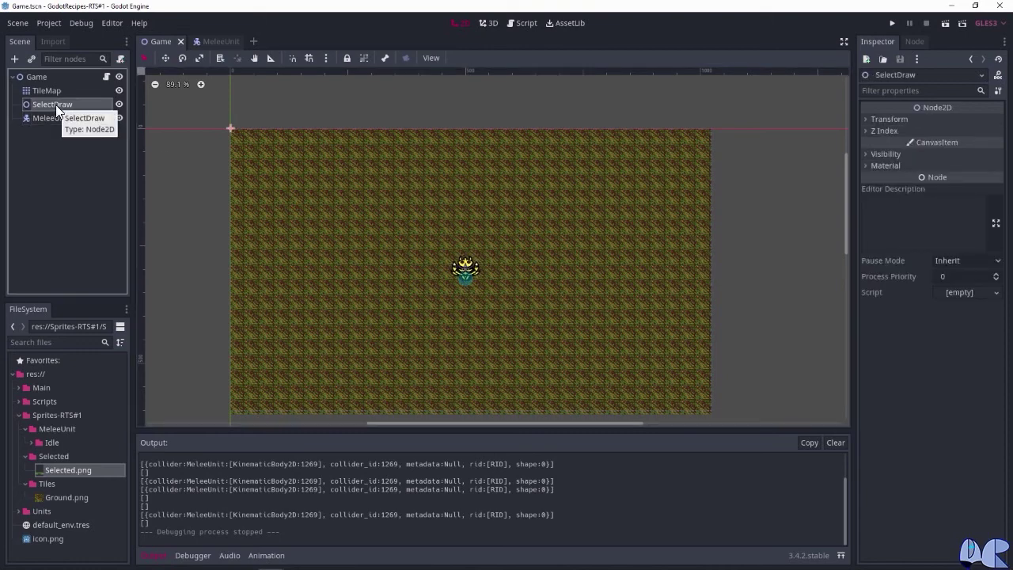
{"action": "right_click", "coordinate": [55, 104]}
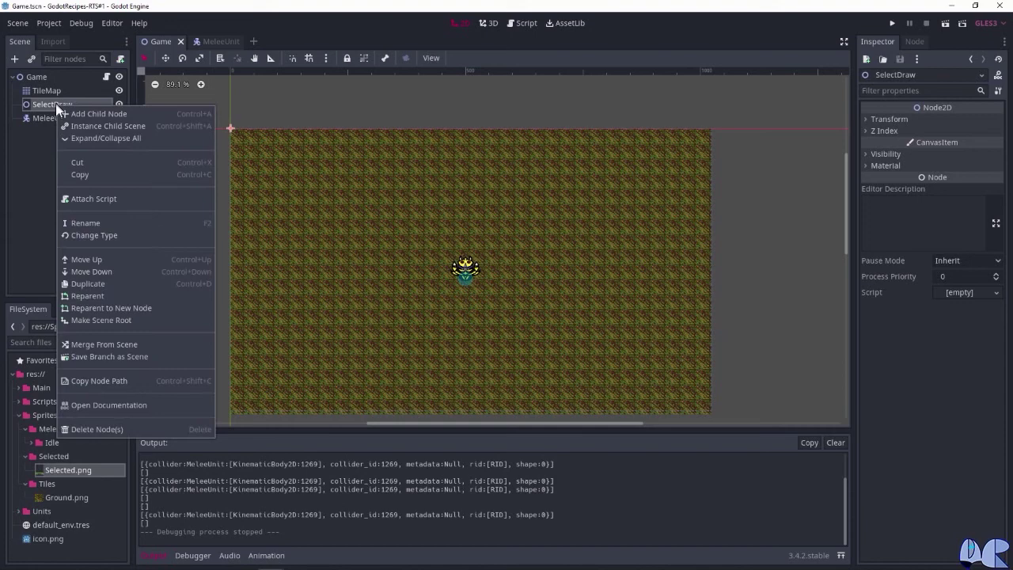
{"action": "left_click", "coordinate": [98, 199]}
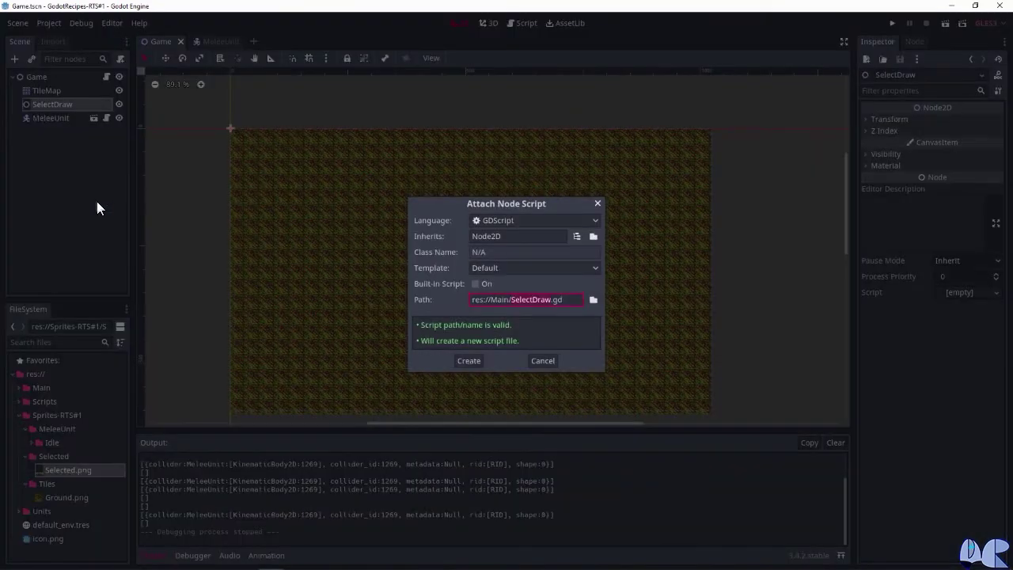
{"action": "left_click", "coordinate": [593, 301]}
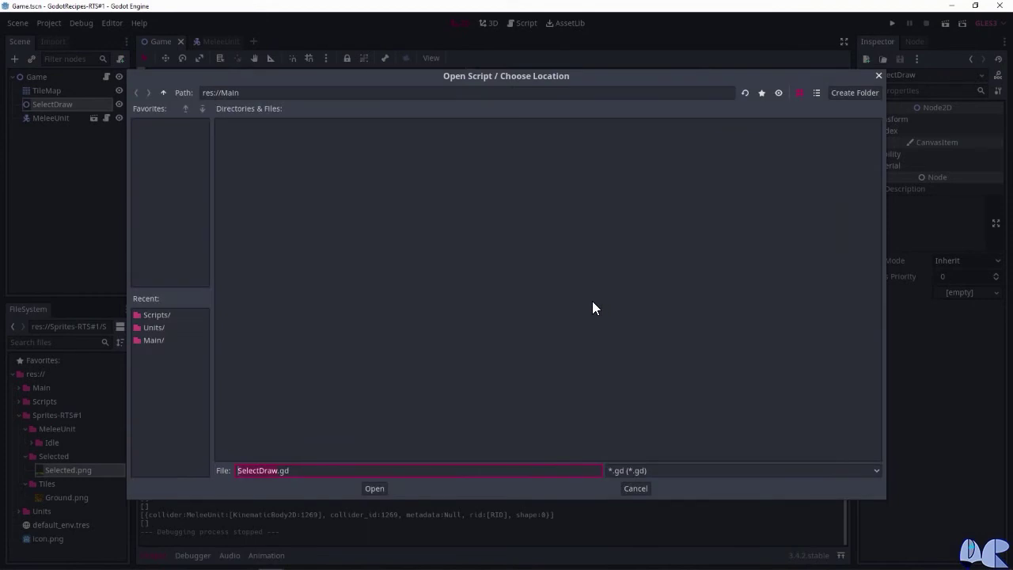
{"action": "left_click", "coordinate": [163, 92]}
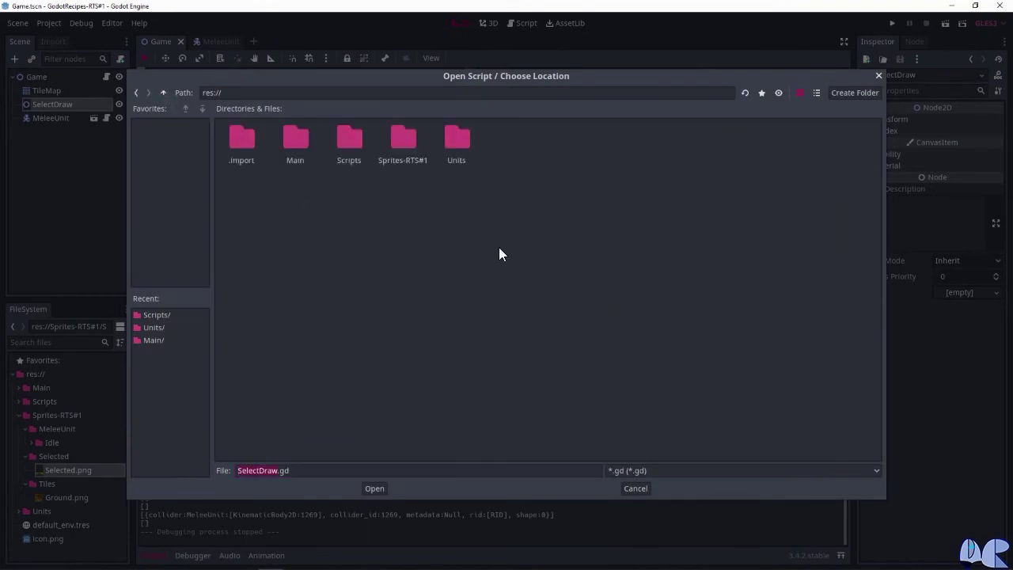
{"action": "double_click", "coordinate": [347, 147]}
{"action": "left_click", "coordinate": [373, 488]}
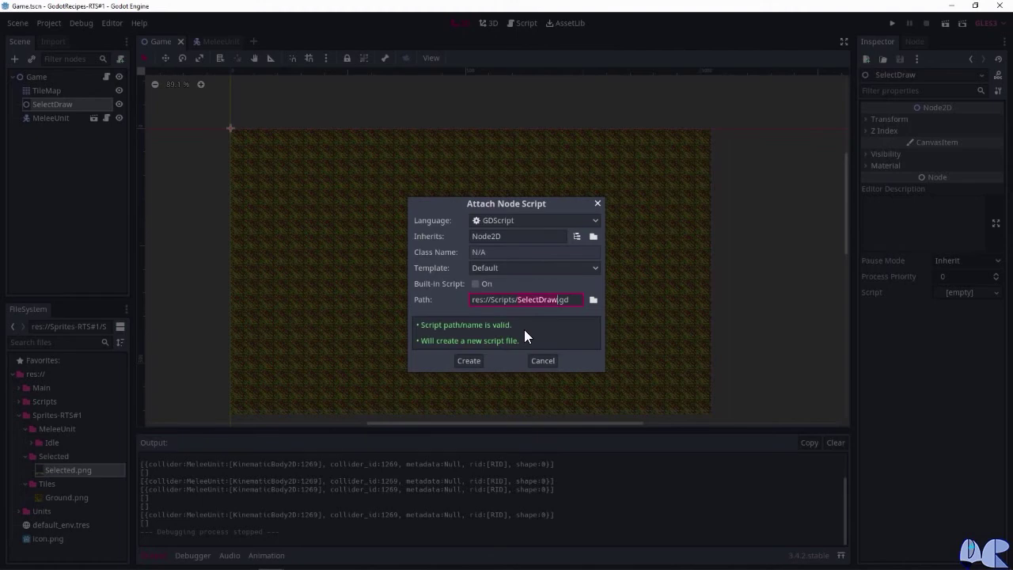
{"action": "left_click", "coordinate": [469, 357]}
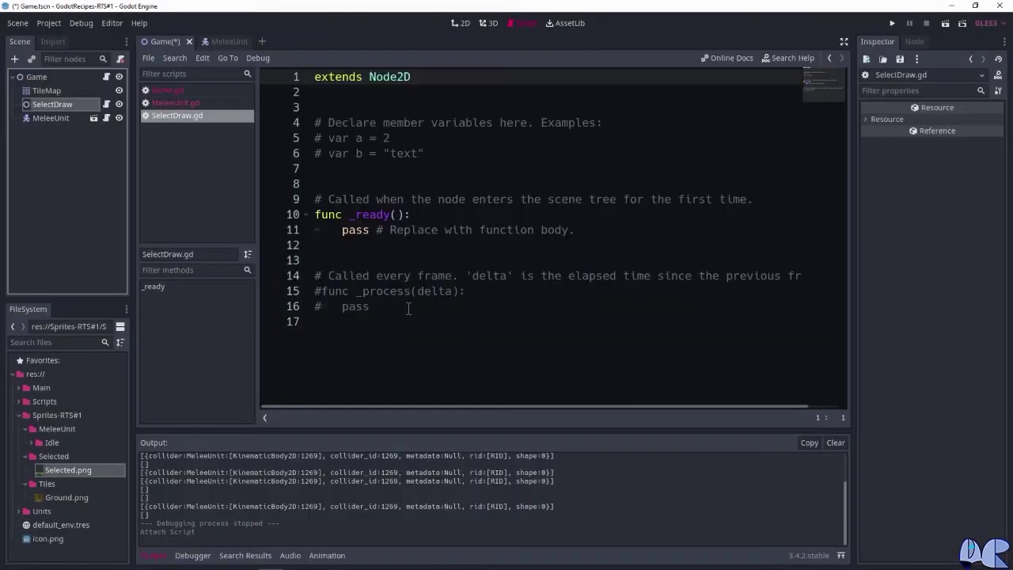
Delete template lines 4–17 and declare drag_start and drag_end as Vector2.ZERO.
{"action": "left_click_drag", "start_coordinate": [383, 321], "coordinate": [313, 123]}
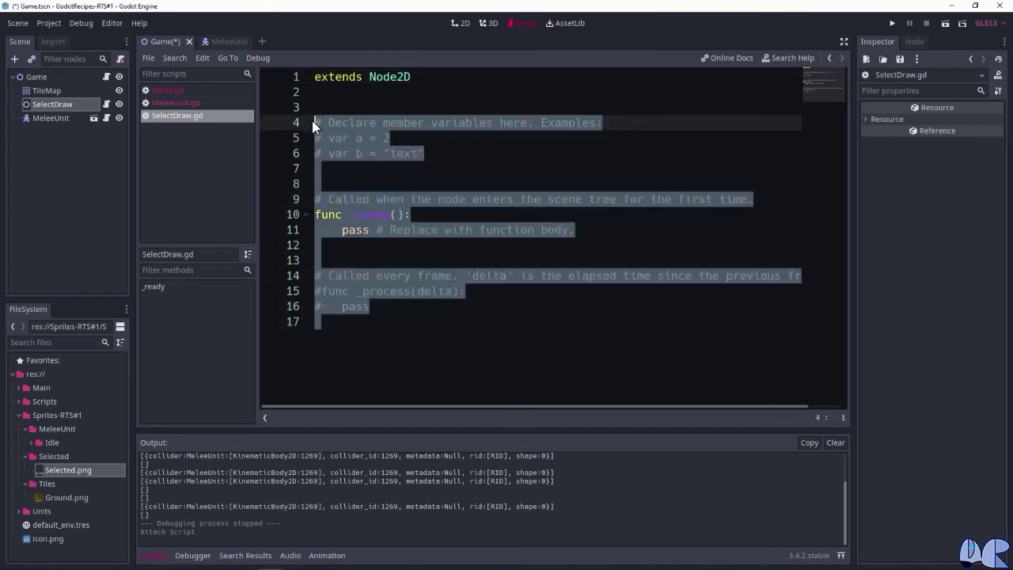
{"action": "key", "text": "BackSpace"}
{"action": "key", "text": "BackSpace"}
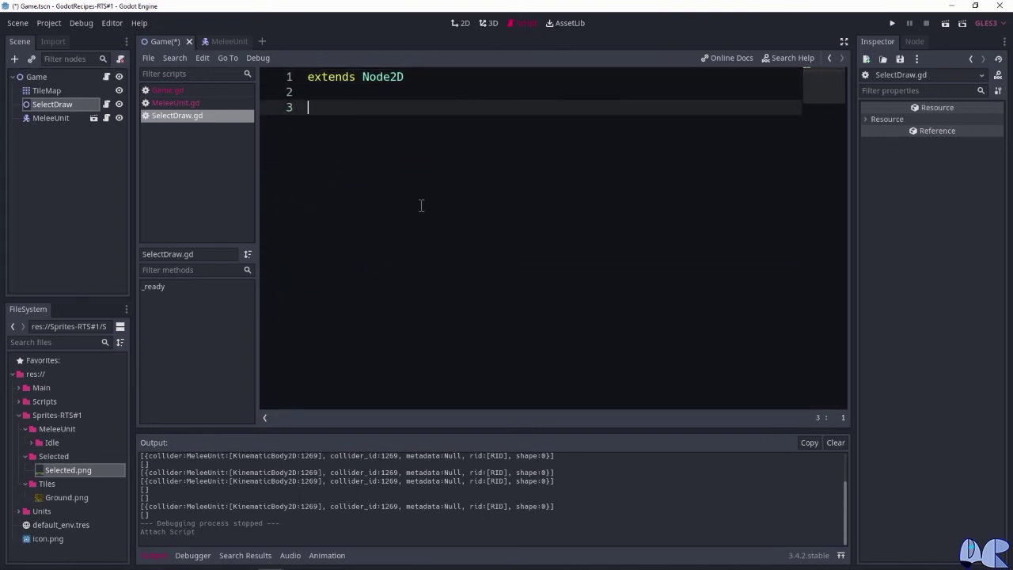
{"action": "type", "text": "var drag"}
{"action": "type", "text": "_start"}
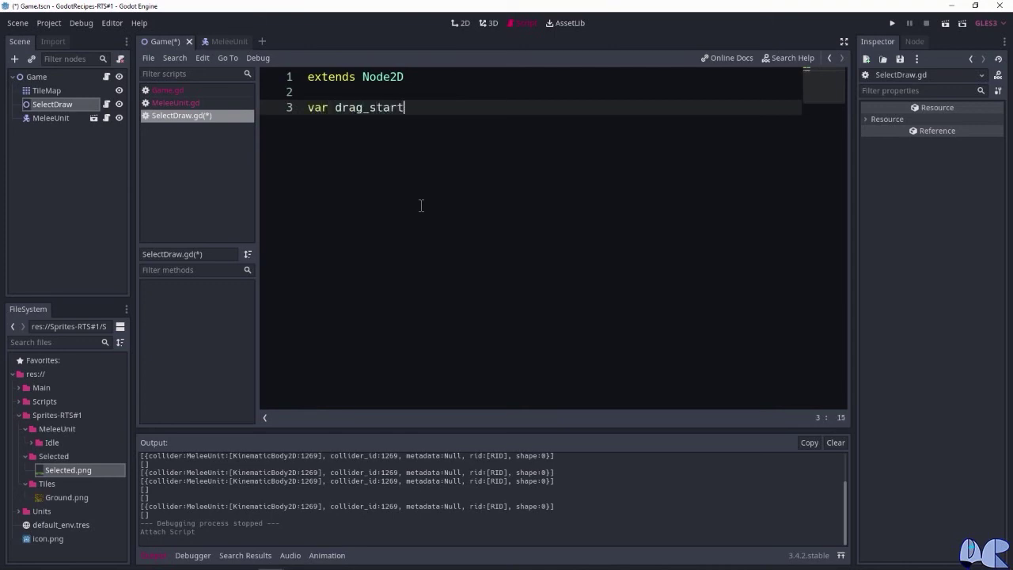
{"action": "type", "text": "= Vector2.Ze"}
{"action": "key", "text": "Return"}
{"action": "key", "text": "Return"}
{"action": "type", "text": "var drag_end "}
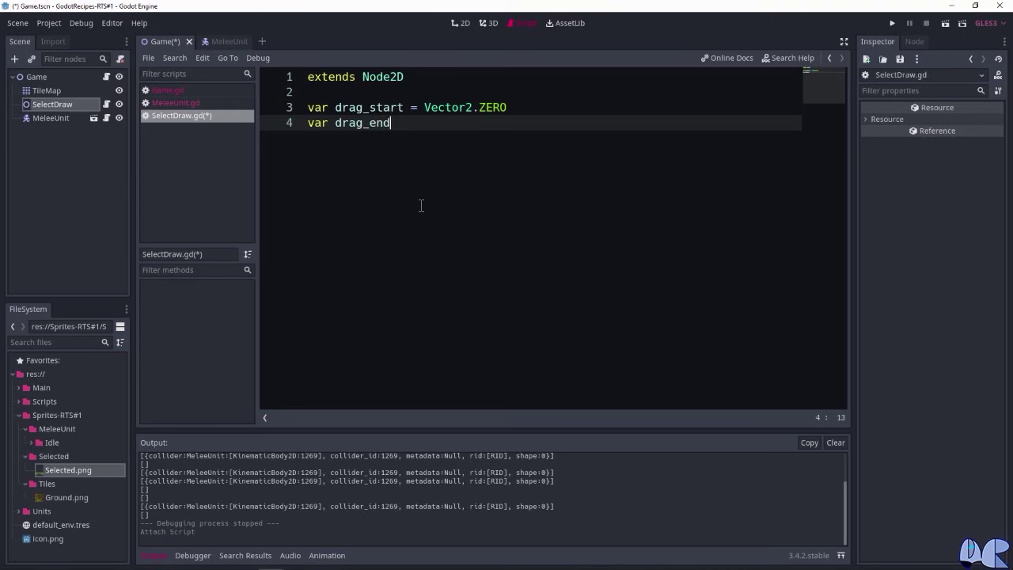
{"action": "type", "text": "= Ve"}
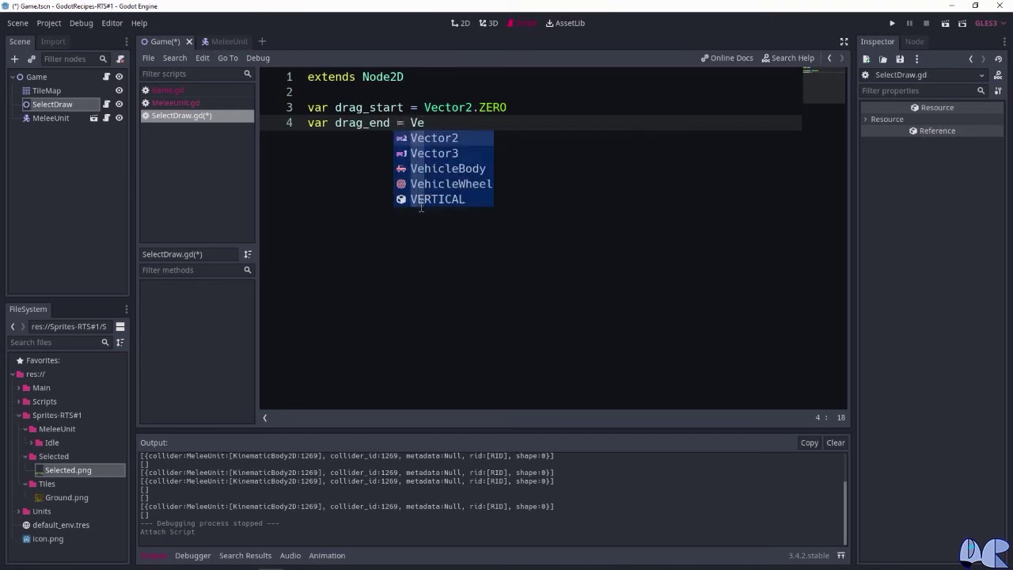
{"action": "key", "text": "Return"}
{"action": "type", "text": "."}
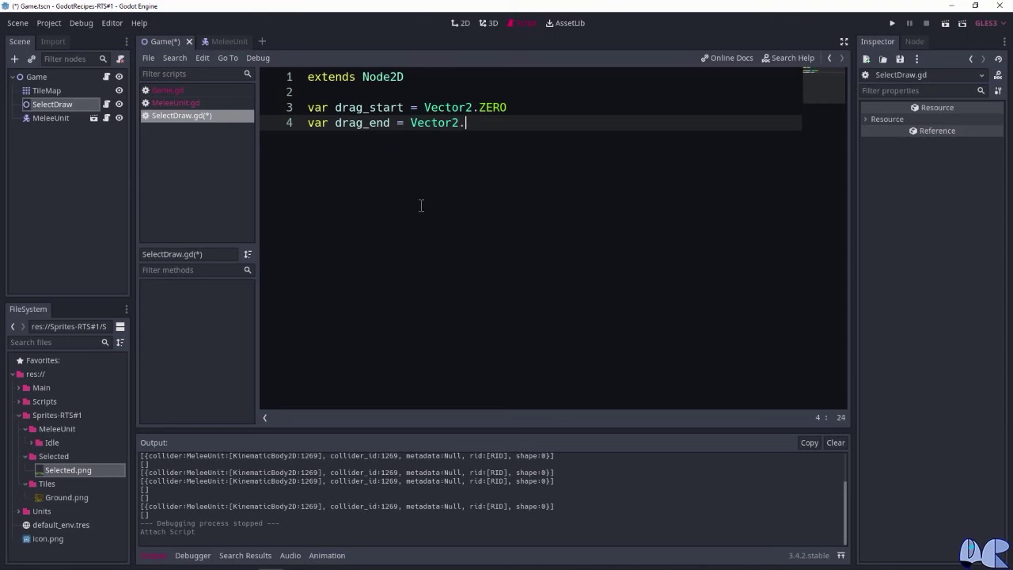
{"action": "type", "text": "ZERO"}
{"action": "key", "text": "Return"}
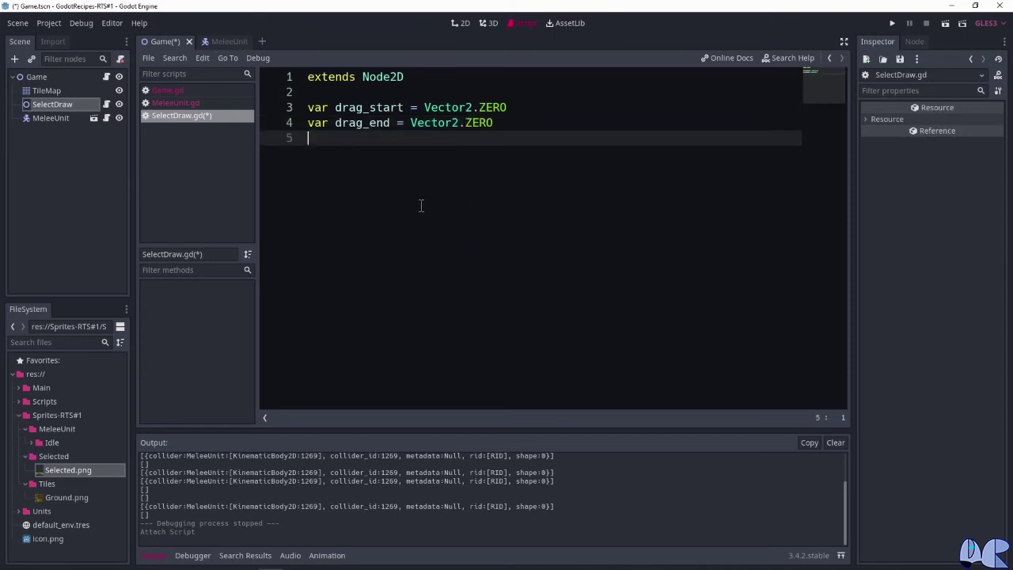
Declare 'var dragging = false' and begin 'func update_status(start, end, drag):'.
{"action": "type", "text": "var dragging "}
{"action": "type", "text": "= false"}
{"action": "key", "text": "Return"}
{"action": "key", "text": "Return"}
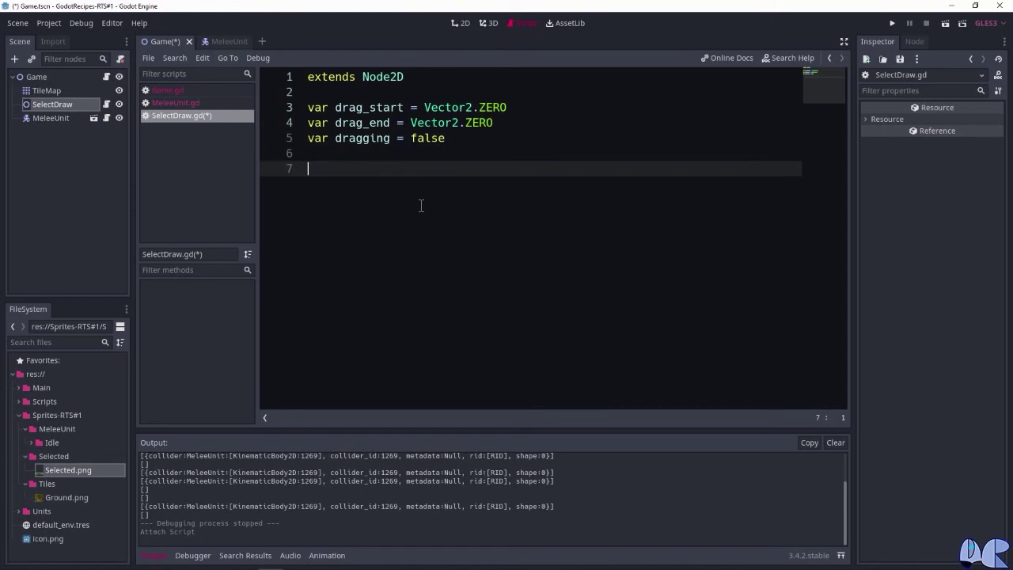
{"action": "type", "text": "func "}
{"action": "type", "text": "update"}
{"action": "type", "text": "_stat"}
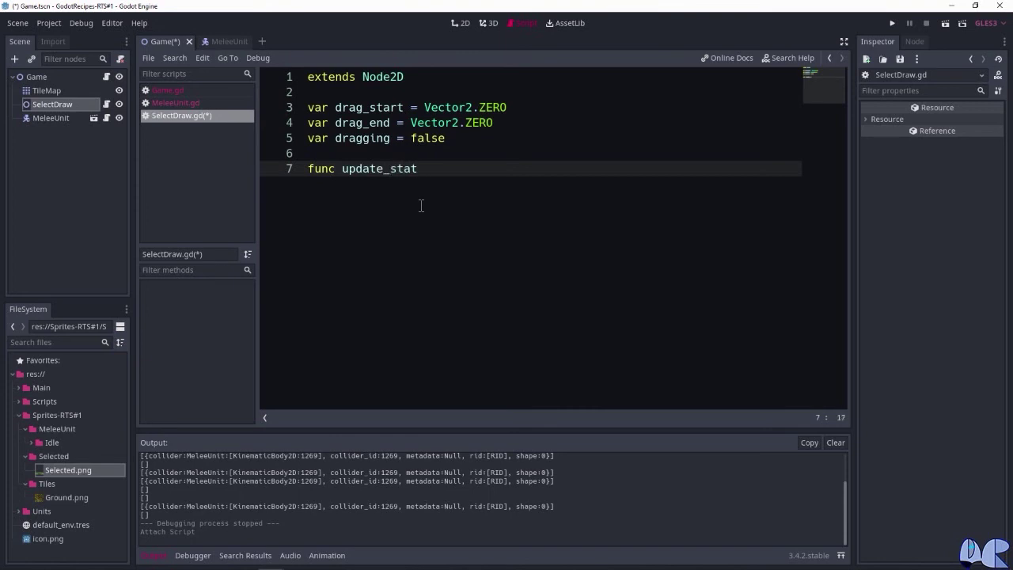
{"action": "type", "text": "us"}
{"action": "type", "text": "(start"}
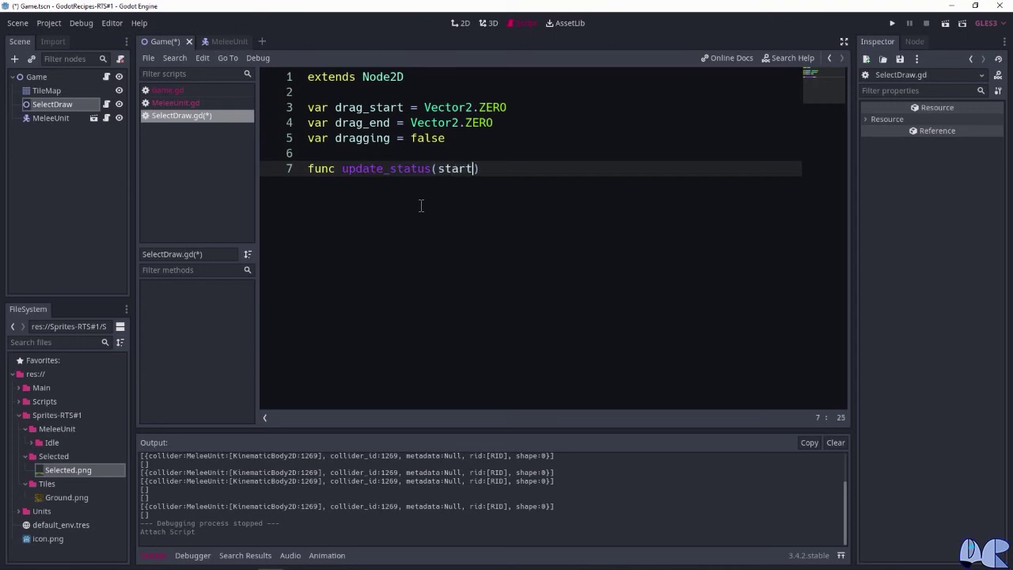
{"action": "type", "text": ", end, drag)"}
{"action": "type", "text": ":"}
In update_status, set drag_start = start, drag_end = end and dragging = drag.
{"action": "key", "text": "Return"}
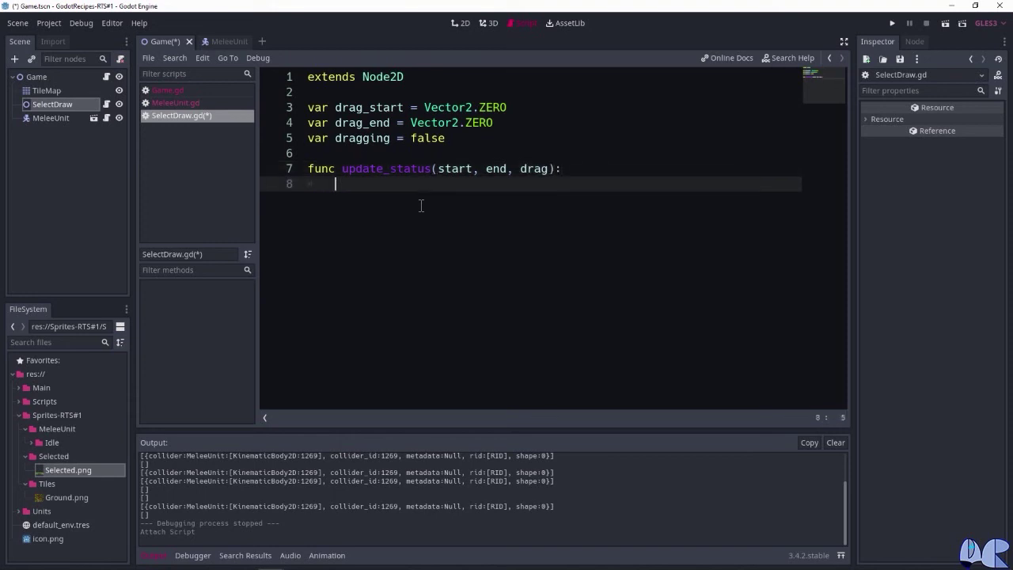
{"action": "type", "text": "pass"}
{"action": "left_click", "coordinate": [584, 170]}
{"action": "key", "text": "Return"}
{"action": "type", "text": "d"}
{"action": "type", "text": "rag_st"}
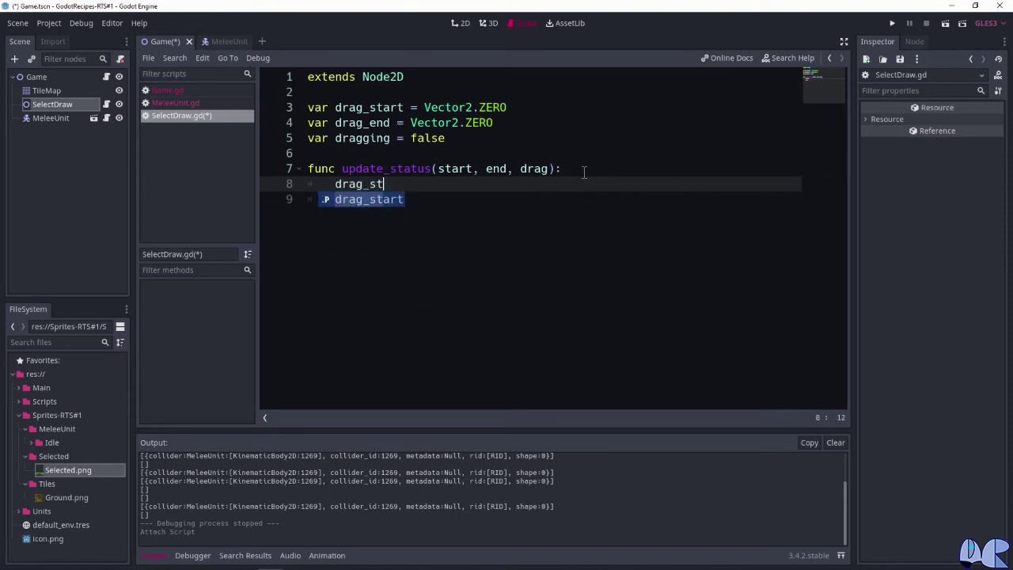
{"action": "key", "text": "Return"}
{"action": "type", "text": "= start"}
{"action": "key", "text": "Return"}
{"action": "type", "text": "drag_en"}
{"action": "key", "text": "Return"}
{"action": "type", "text": "= end"}
{"action": "key", "text": "Return"}
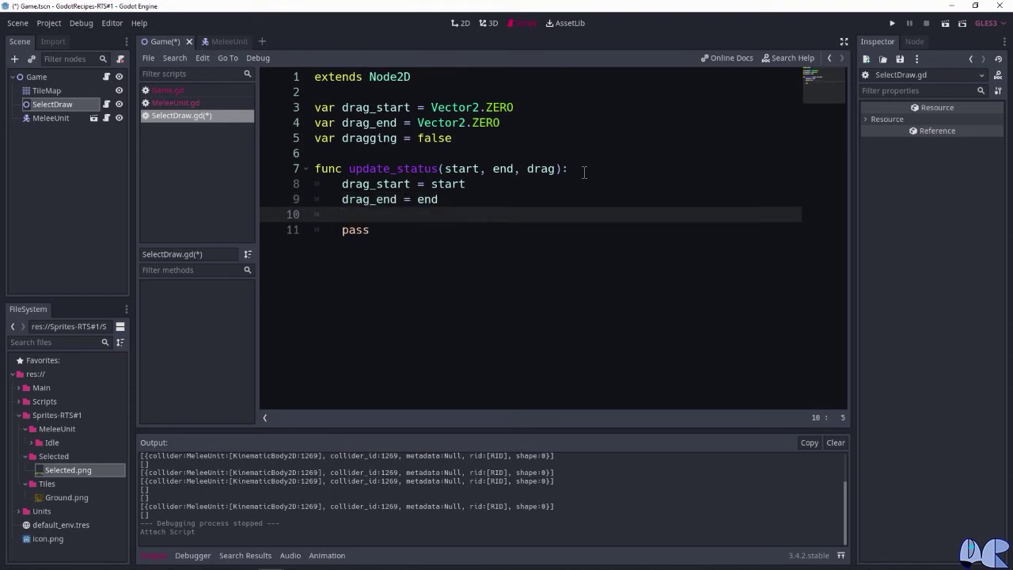
{"action": "type", "text": "dragging "}
{"action": "type", "text": "= dra"}
{"action": "type", "text": "g"}
Remove the stray letters after drag and add an update() call below it.
{"action": "key", "text": "Escape"}
{"action": "type", "text": "updat"}
{"action": "key", "text": "BackSpace"}
{"action": "key", "text": "BackSpace"}
{"action": "key", "text": "BackSpace"}
{"action": "key", "text": "BackSpace"}
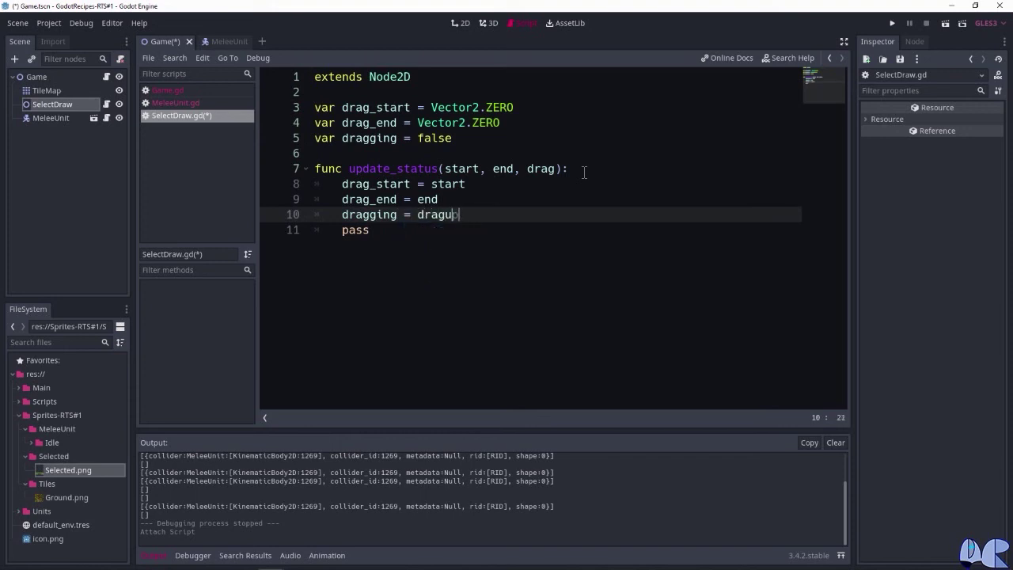
{"action": "key", "text": "BackSpace"}
{"action": "key", "text": "Return"}
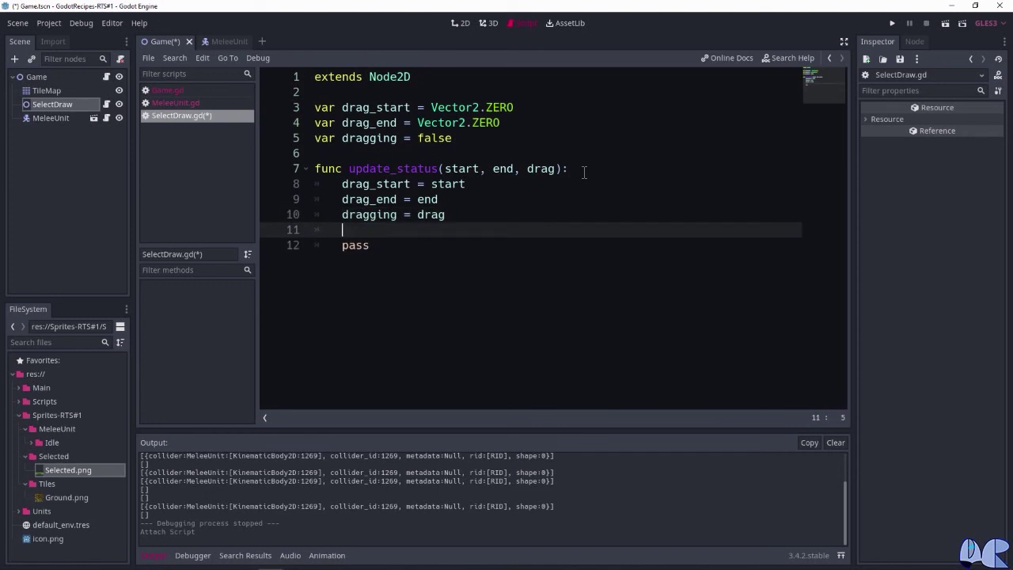
{"action": "type", "text": "update"}
{"action": "key", "text": "Return"}
{"action": "key", "text": "End"}
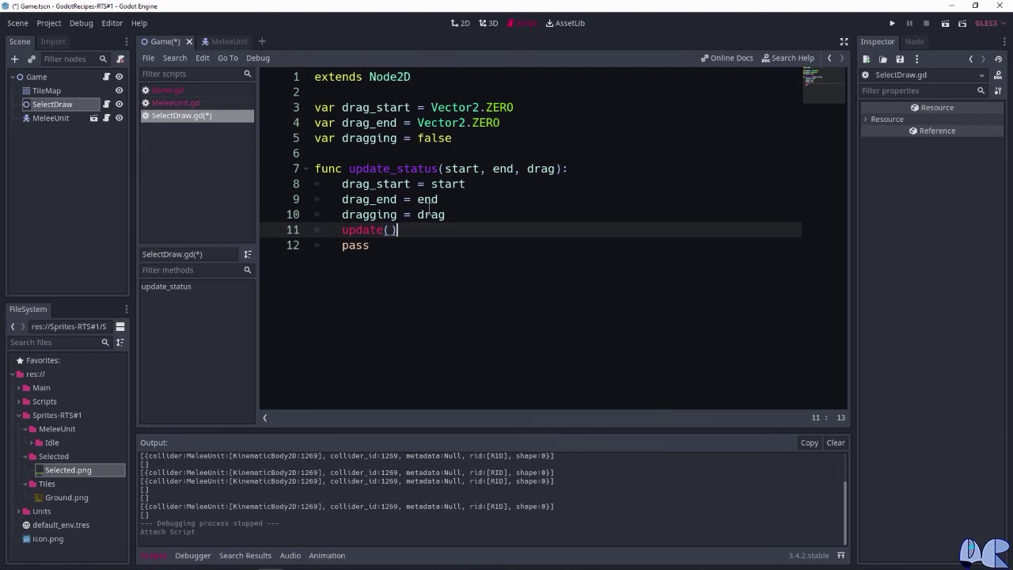
{"action": "left_click_drag", "start_coordinate": [383, 230], "coordinate": [349, 230]}
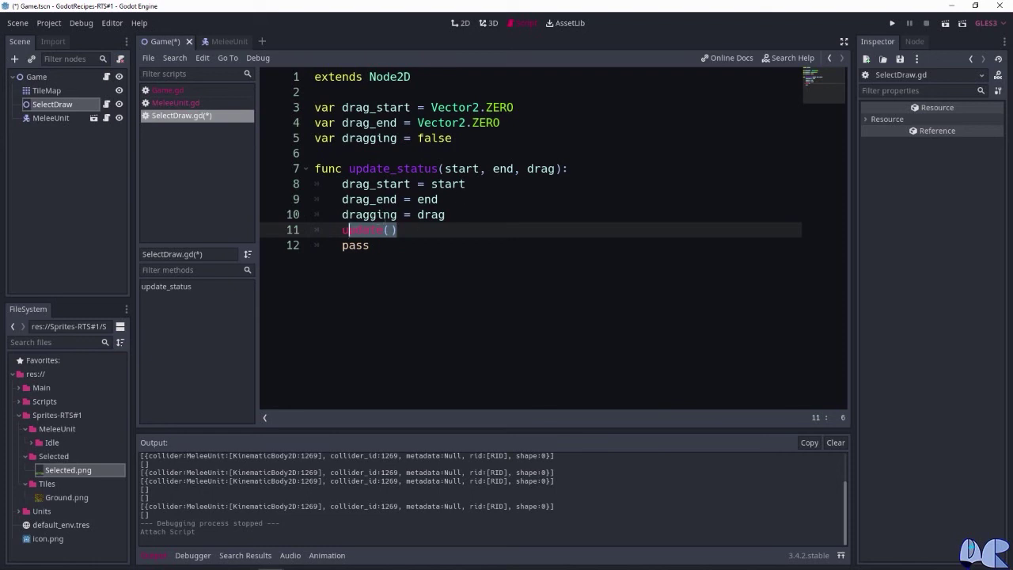
{"action": "left_click", "coordinate": [421, 229]}
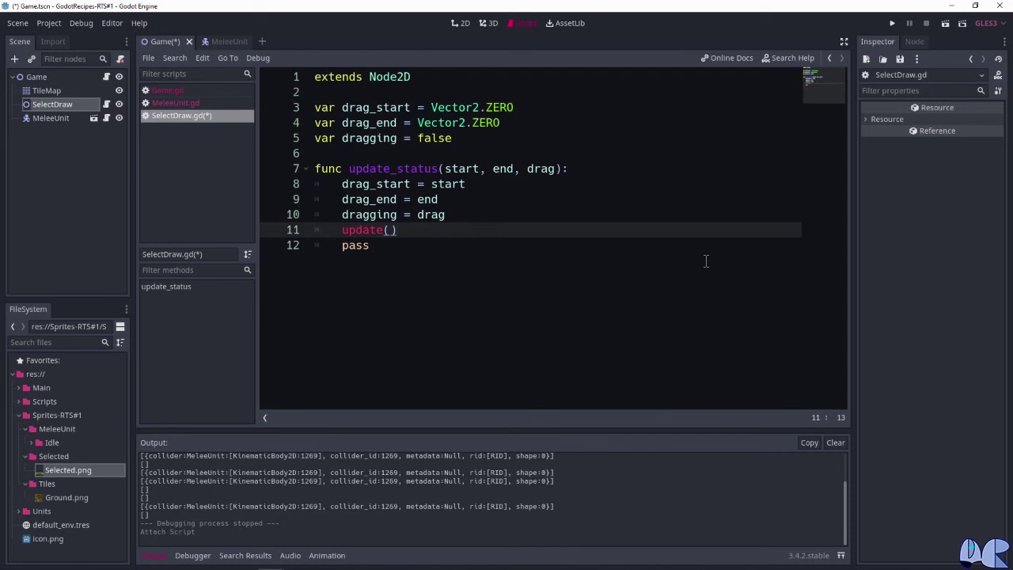
{"action": "left_click", "coordinate": [477, 140]}
Add a 'func _draw():' above update_status containing an 'if dragging:' branch.
{"action": "key", "text": "Return"}
{"action": "key", "text": "Return"}
{"action": "type", "text": "func _draw"}
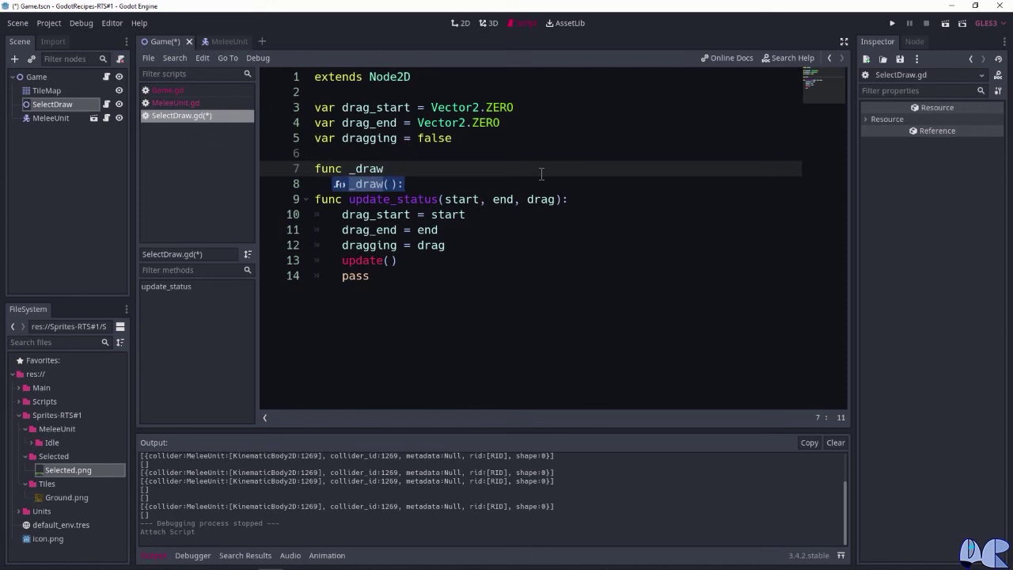
{"action": "type", "text": "():"}
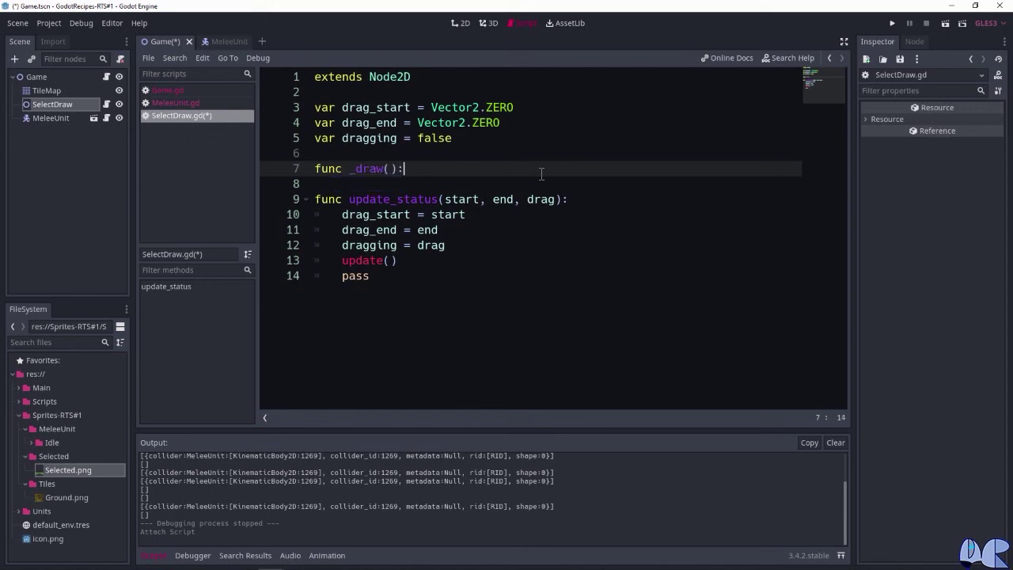
{"action": "key", "text": "Return"}
{"action": "type", "text": "pass"}
{"action": "left_click", "coordinate": [514, 167]}
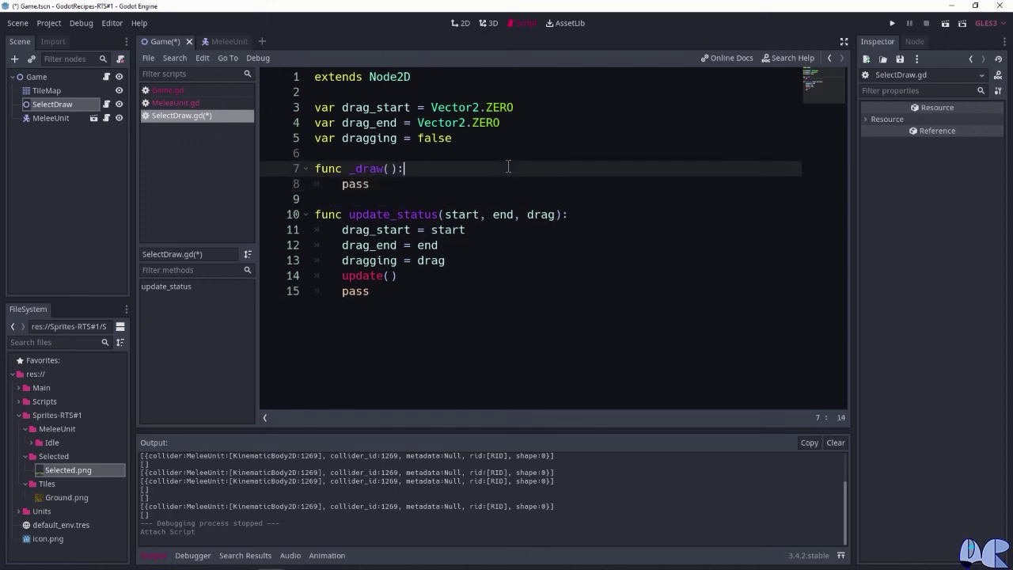
{"action": "key", "text": "Return"}
{"action": "type", "text": "if draggin"}
{"action": "key", "text": "Return"}
{"action": "type", "text": ":"}
{"action": "key", "text": "Return"}
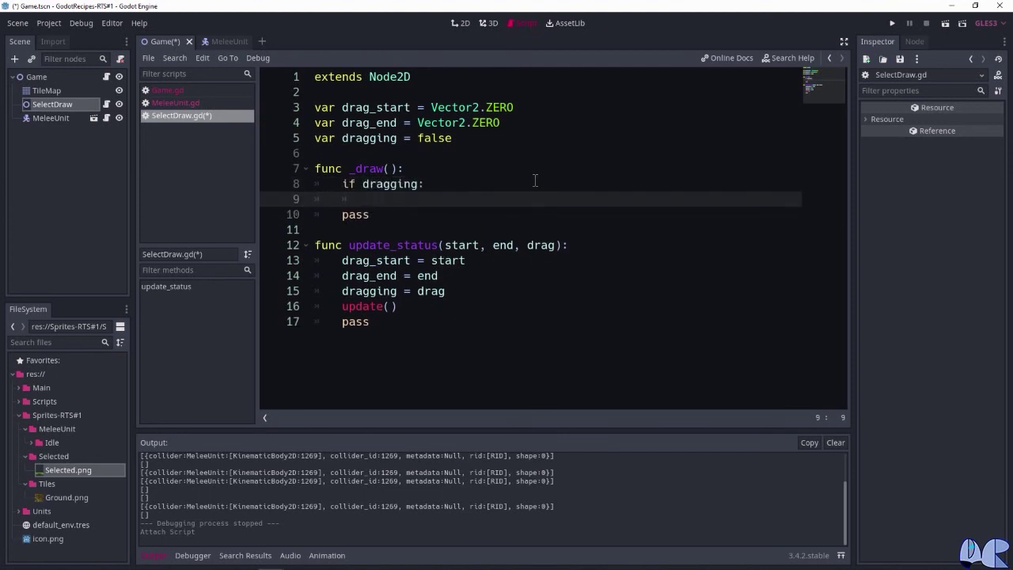
Inside it, call draw_rect(Rect2(drag_start, drag_end - drag_start), Color(0,1,0), false).
{"action": "type", "text": "draw"}
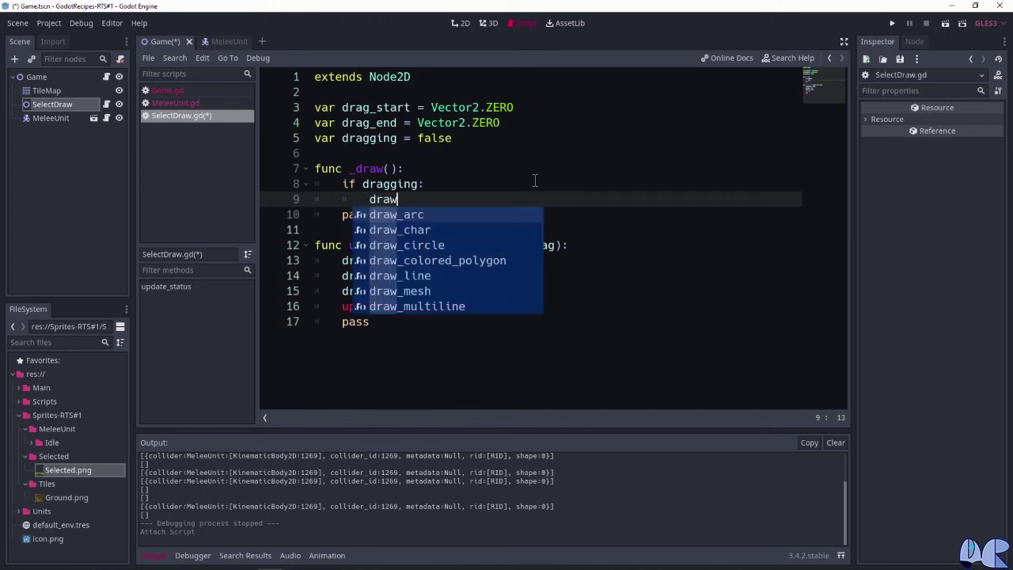
{"action": "type", "text": "_re"}
{"action": "key", "text": "Return"}
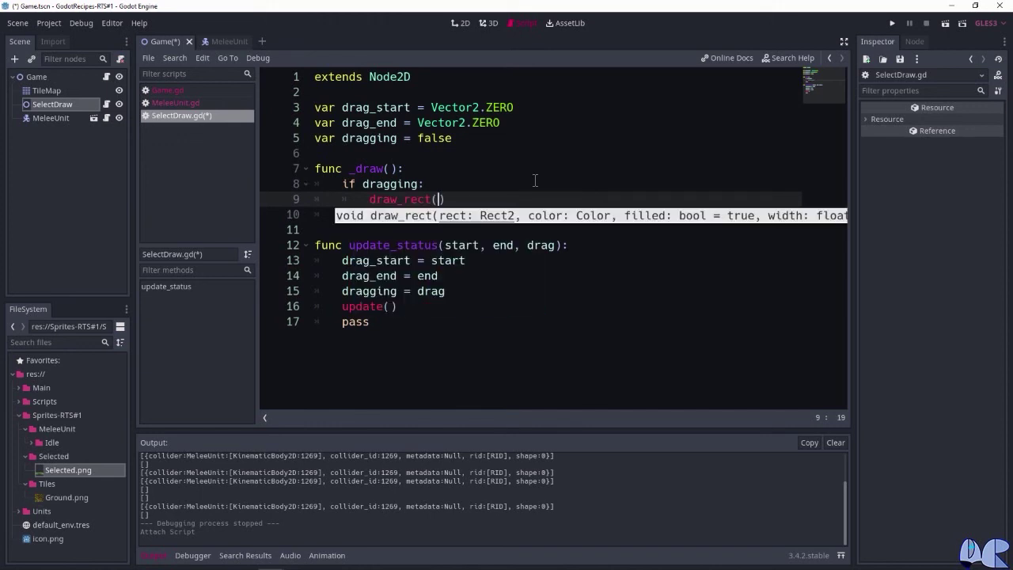
{"action": "type", "text": "Rec"}
{"action": "key", "text": "Return"}
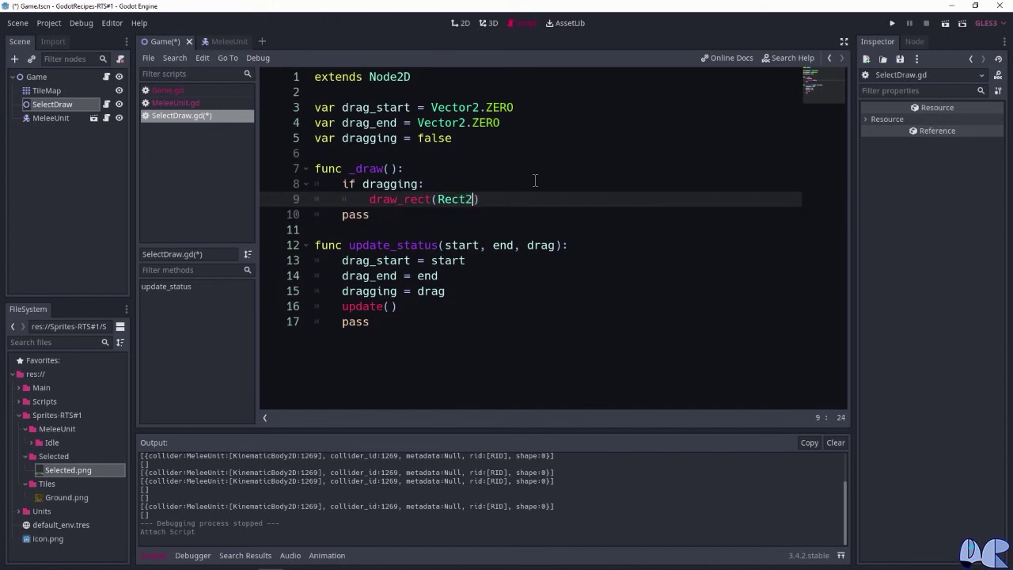
{"action": "type", "text": "(dra"}
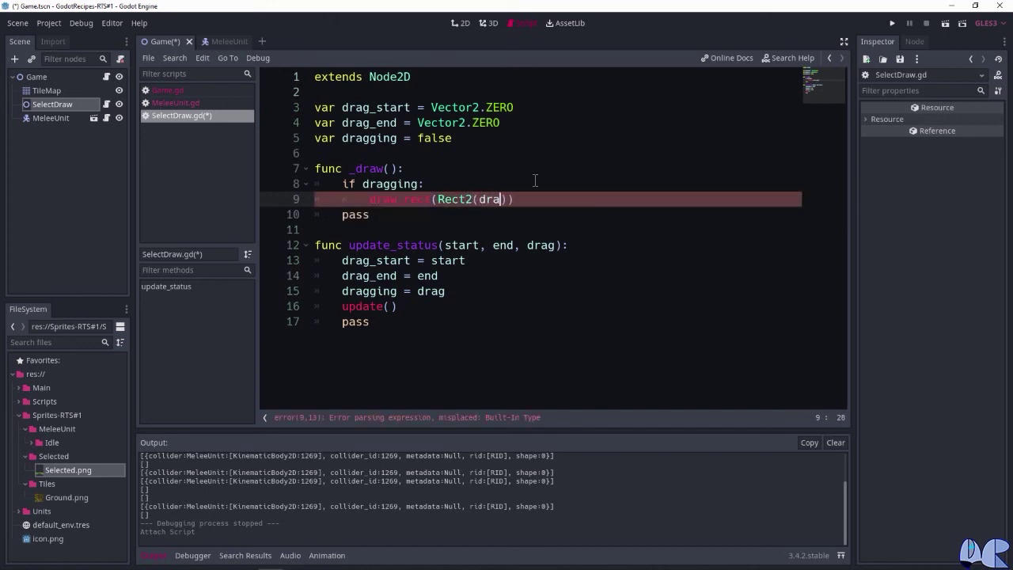
{"action": "type", "text": "g_start"}
{"action": "type", "text": ", drag_end"}
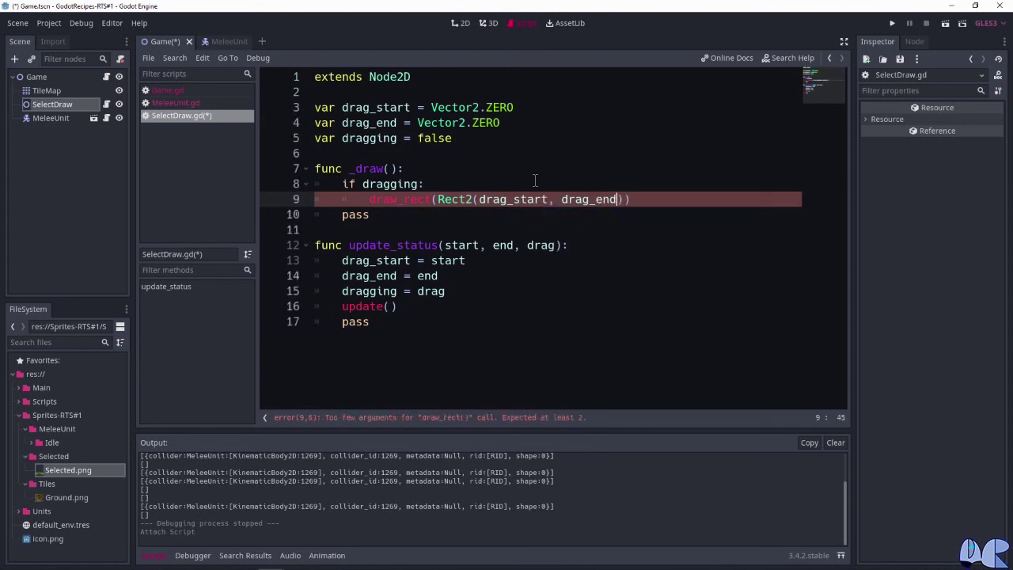
{"action": "type", "text": " - "}
{"action": "type", "text": "dra"}
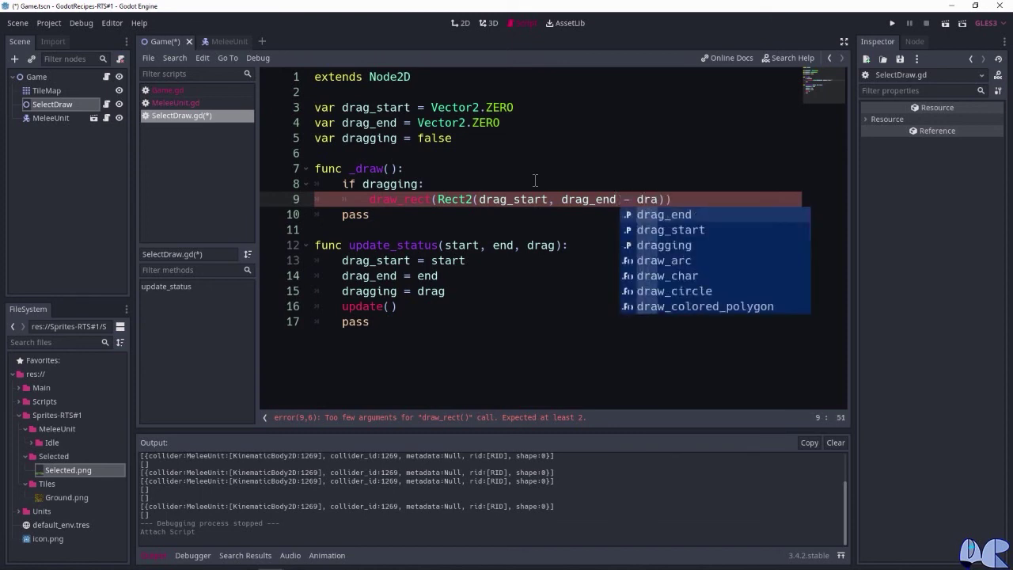
{"action": "key", "text": "Down"}
{"action": "key", "text": "Return"}
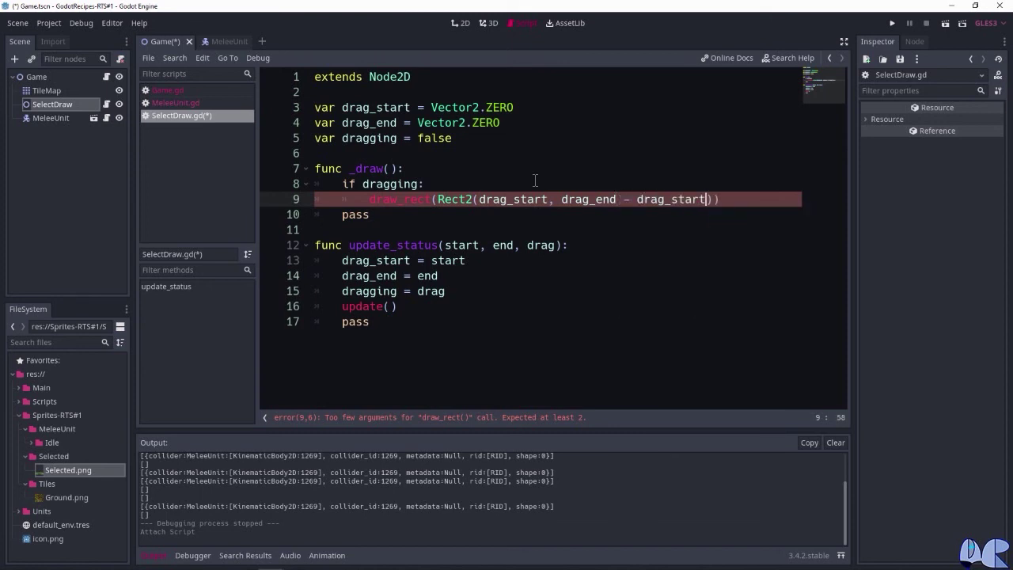
{"action": "type", "text": "), Color"}
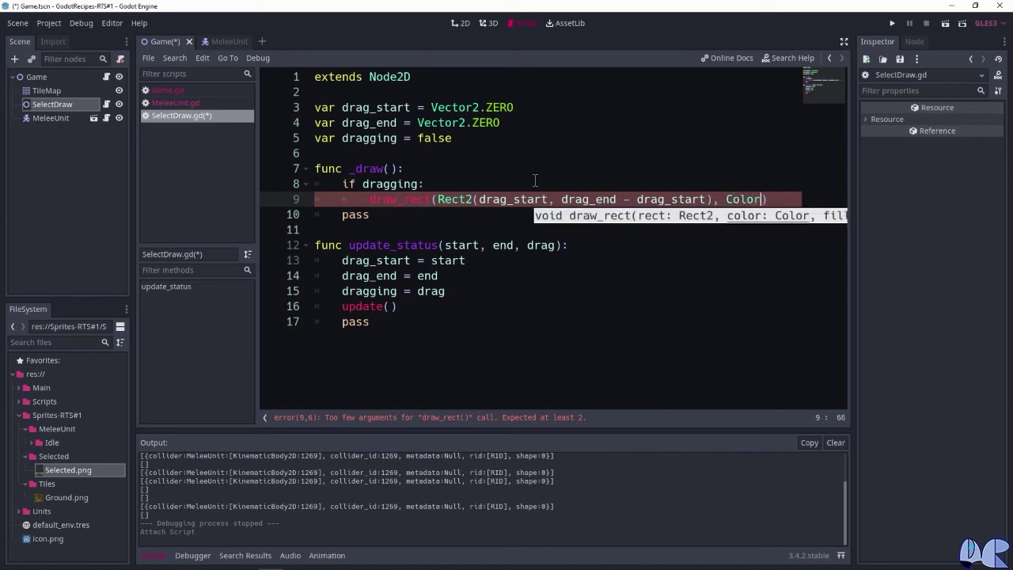
{"action": "key", "text": "Escape"}
{"action": "type", "text": "(0"}
{"action": "key", "text": "Escape"}
{"action": "type", "text": ",1,0), false"}
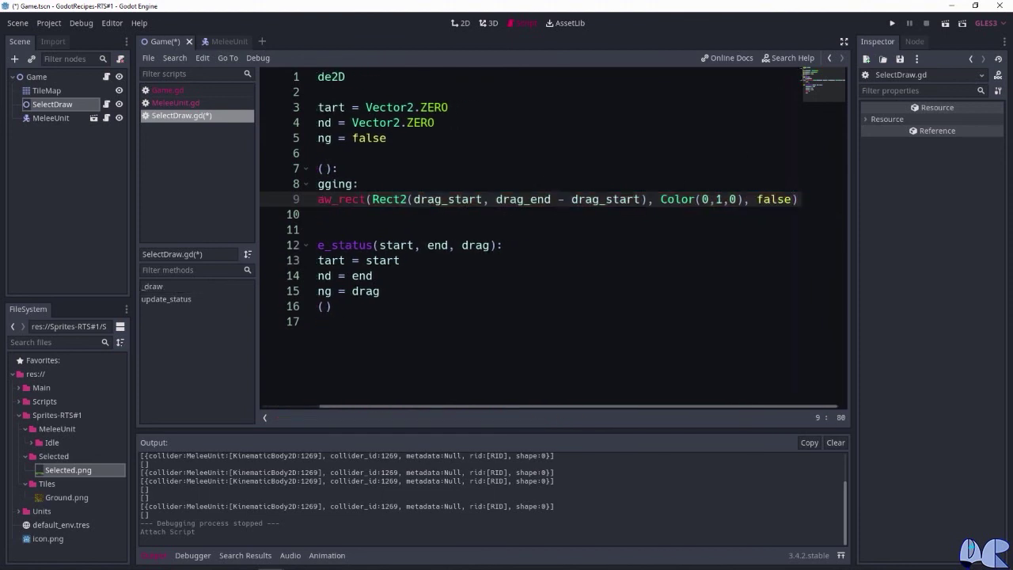
{"action": "left_click", "coordinate": [843, 41]}
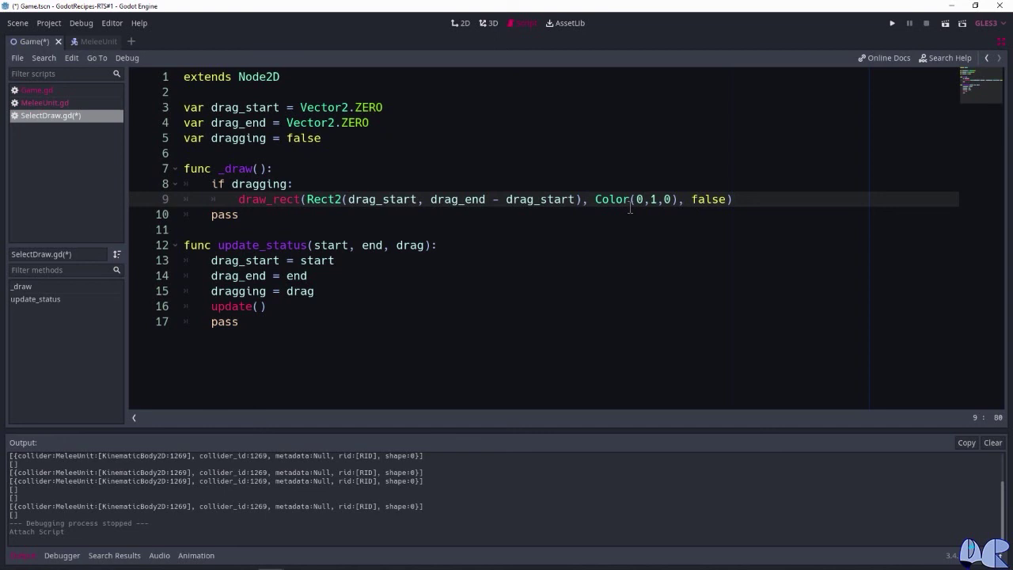
Switch the script editor back to Game.gd.
{"action": "left_click", "coordinate": [35, 90]}
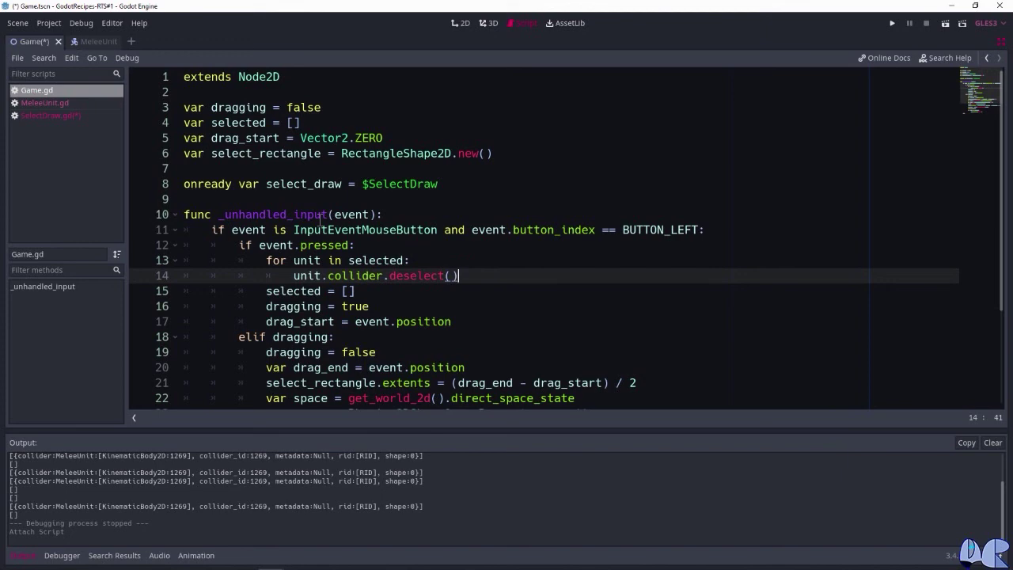
After the select loop on line 29, add an outdented 'if dragging' line.
{"action": "scroll", "coordinate": [447, 281], "scroll_direction": "down", "scroll_amount": 3}
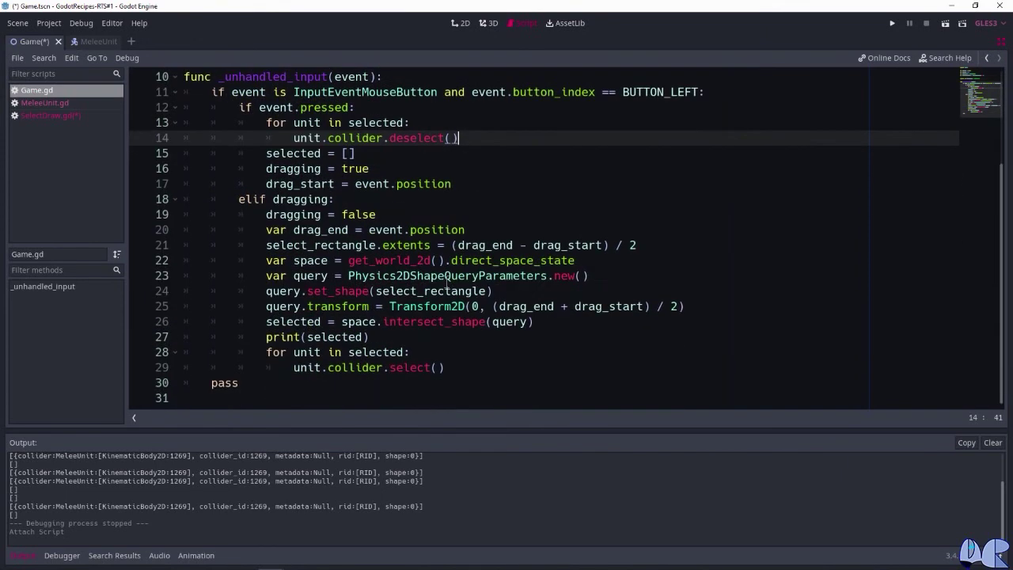
{"action": "left_click", "coordinate": [466, 370]}
{"action": "key", "text": "Return"}
{"action": "key", "text": "BackSpace"}
{"action": "key", "text": "BackSpace"}
{"action": "key", "text": "BackSpace"}
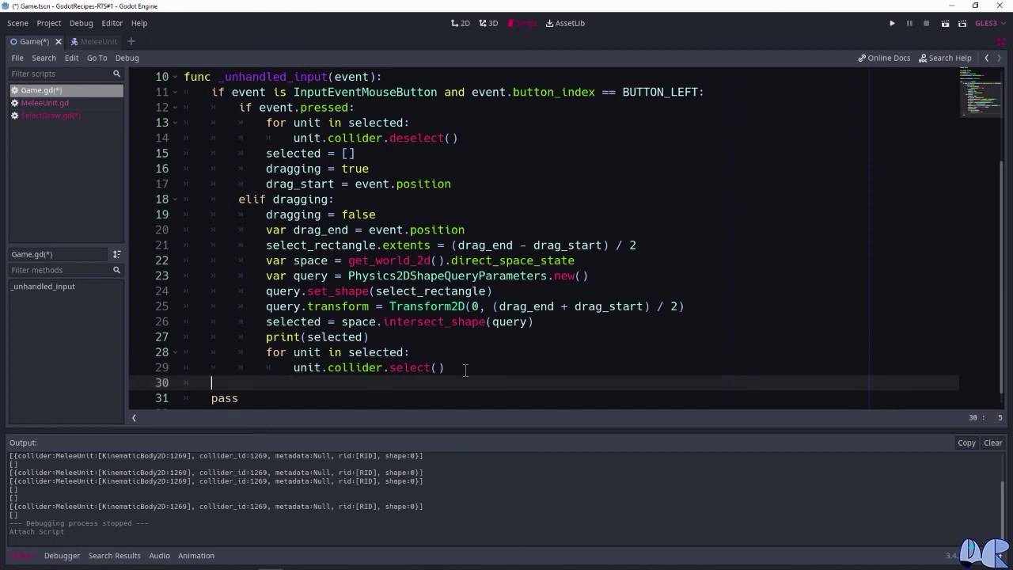
{"action": "type", "text": "if drag"}
{"action": "type", "text": "ging:"}
{"action": "key", "text": "Return"}
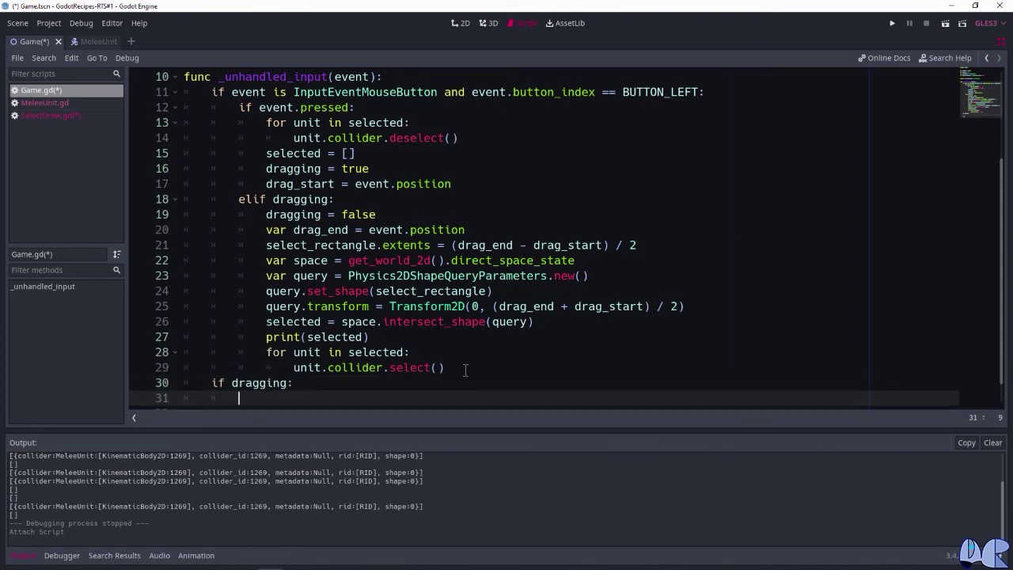
Under it, add the check 'if event is InputEventMouseMotion:' with an indented line below.
{"action": "left_click", "coordinate": [31, 554]}
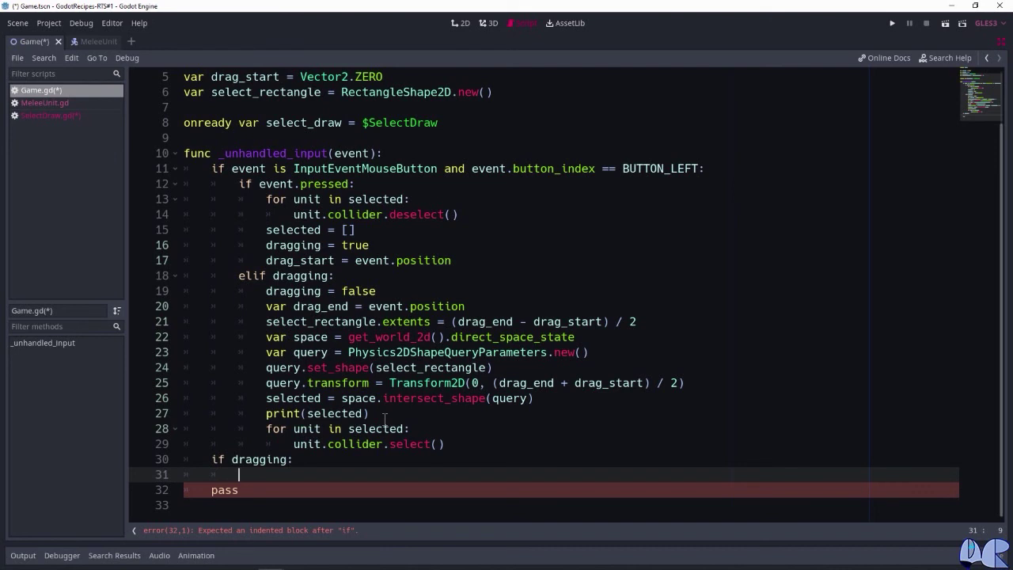
{"action": "type", "text": "if event"}
{"action": "type", "text": " is Input"}
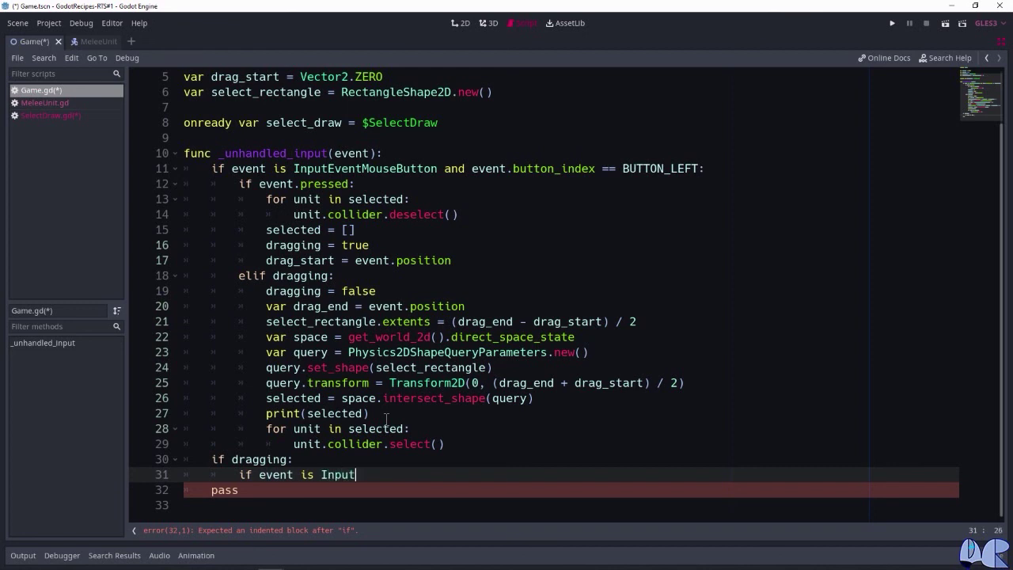
{"action": "type", "text": "EventMo"}
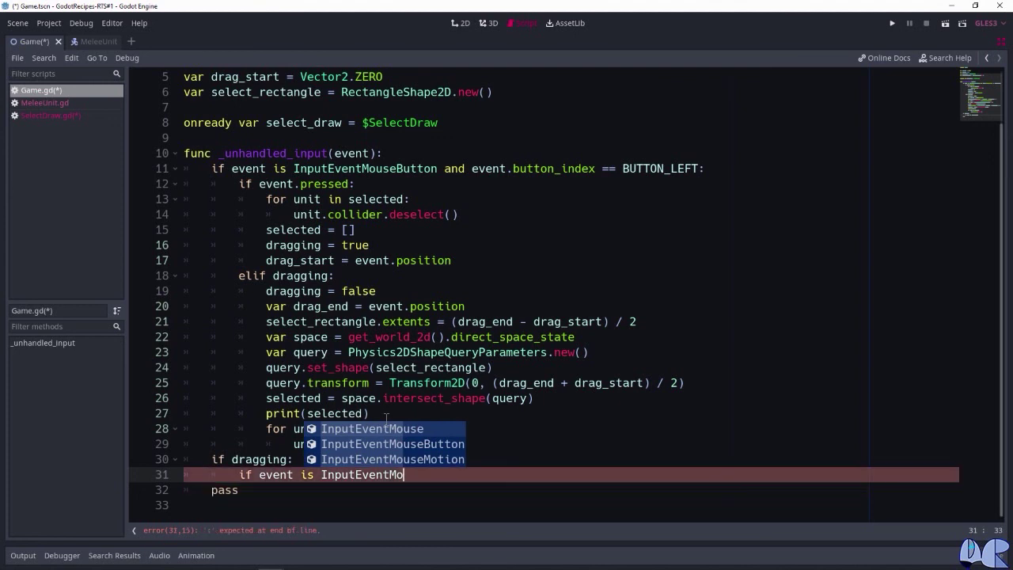
{"action": "key", "text": "Down"}
{"action": "key", "text": "Down"}
{"action": "key", "text": "Return"}
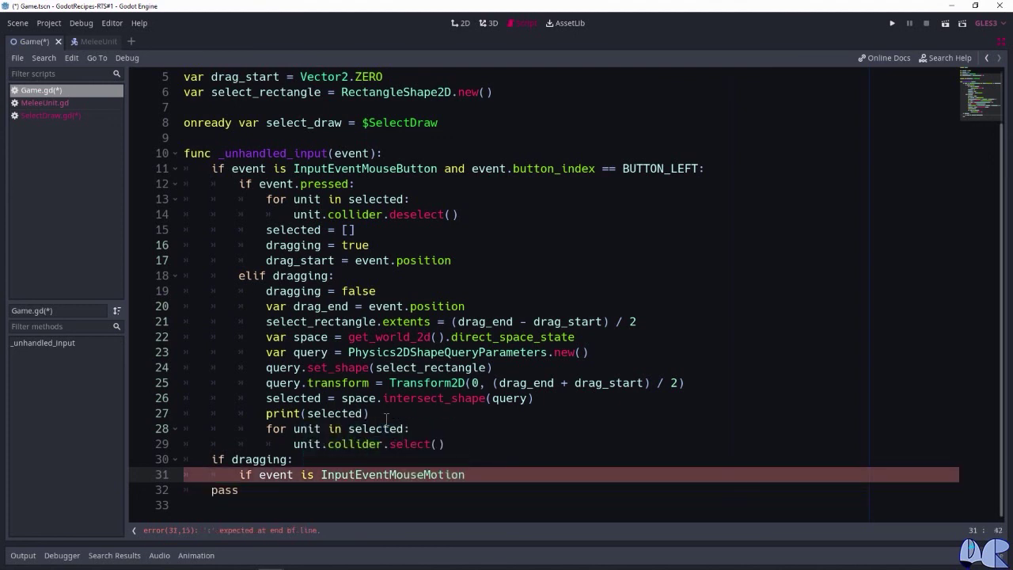
{"action": "type", "text": ":"}
{"action": "key", "text": "Return"}
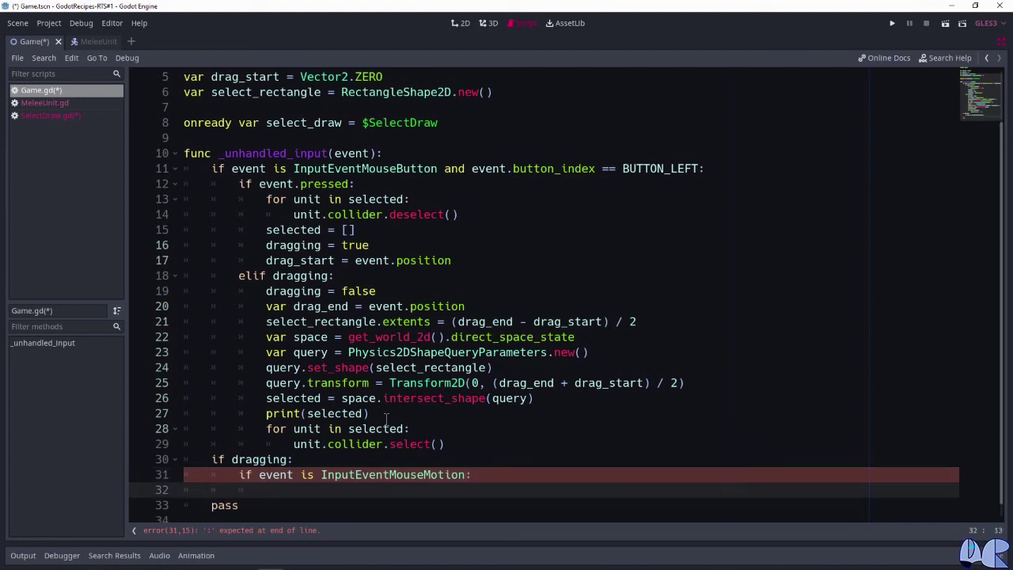
Inside the motion check, call select_draw.update_status(drag_start, event.position, dragging).
{"action": "type", "text": "se"}
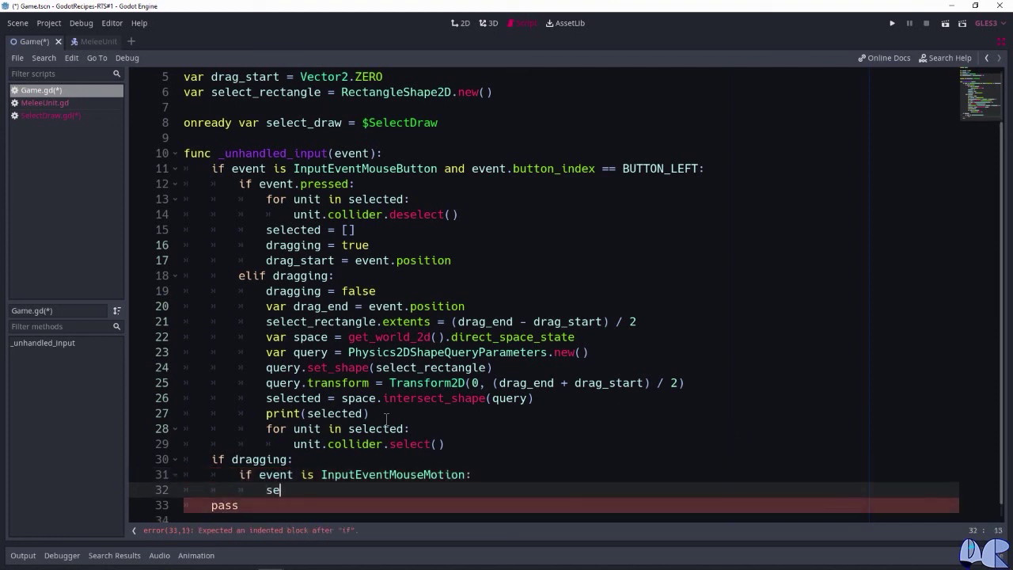
{"action": "type", "text": "lec"}
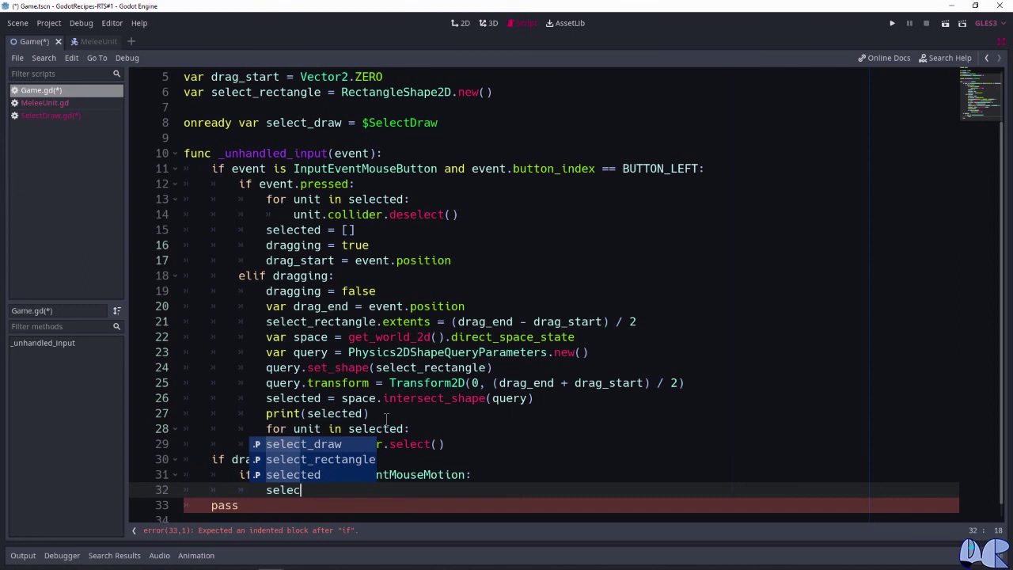
{"action": "key", "text": "Return"}
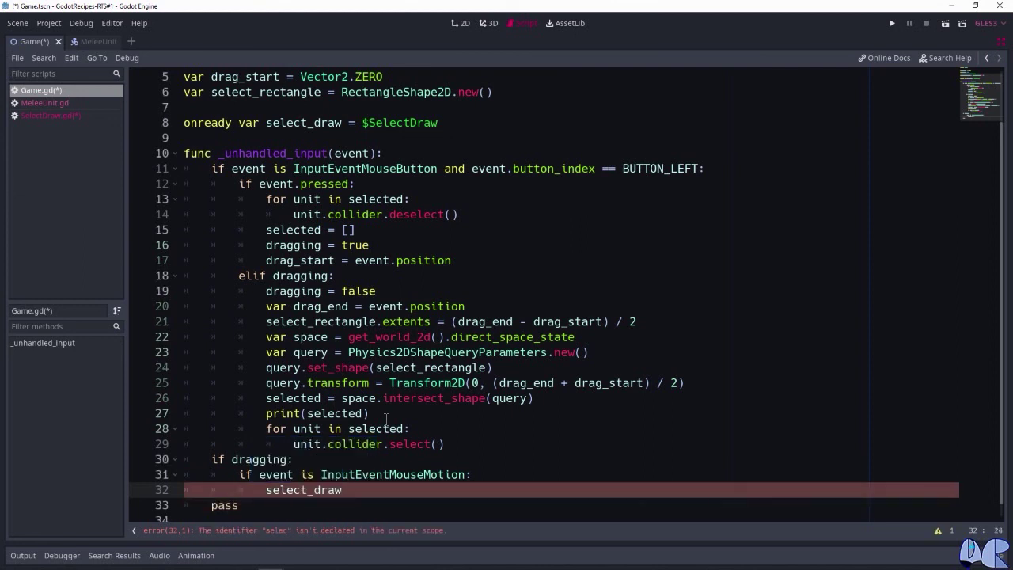
{"action": "type", "text": ".up"}
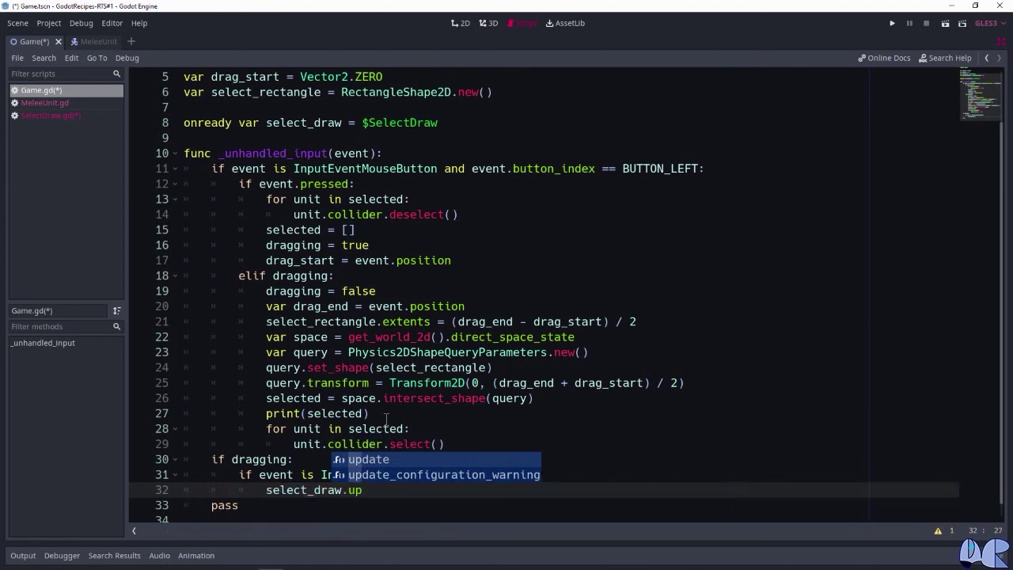
{"action": "type", "text": "date_status"}
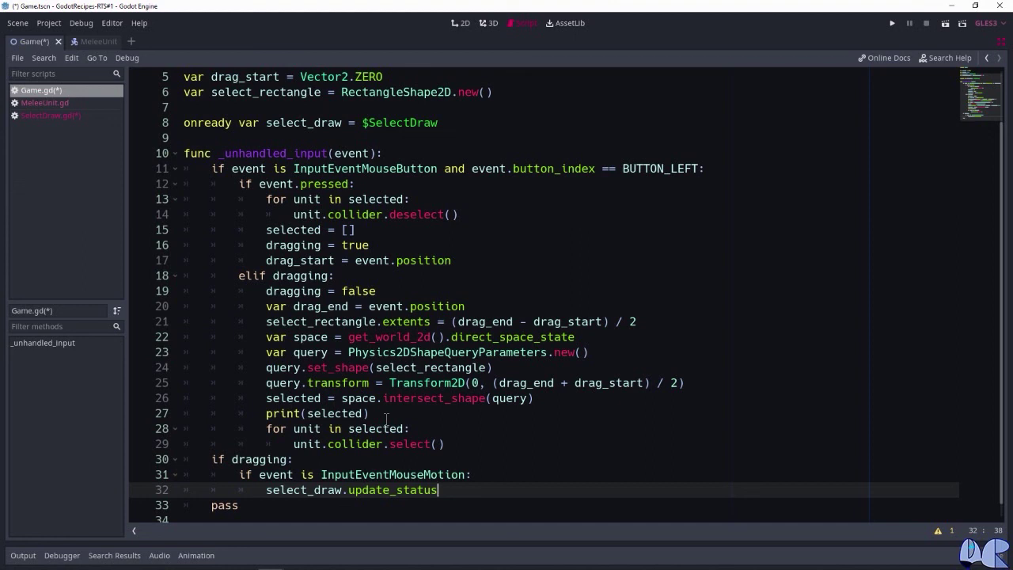
{"action": "type", "text": "(dra"}
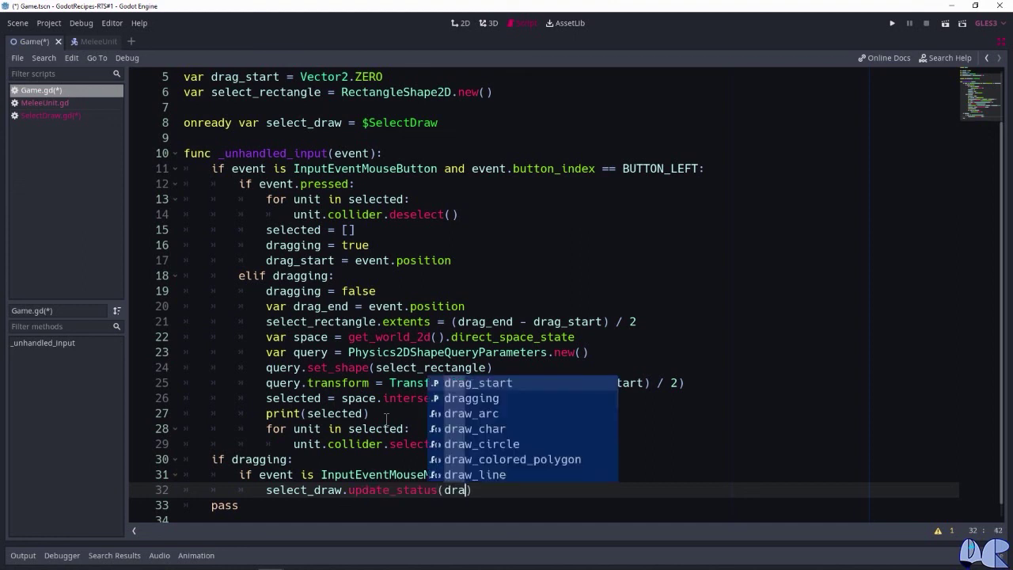
{"action": "key", "text": "Return"}
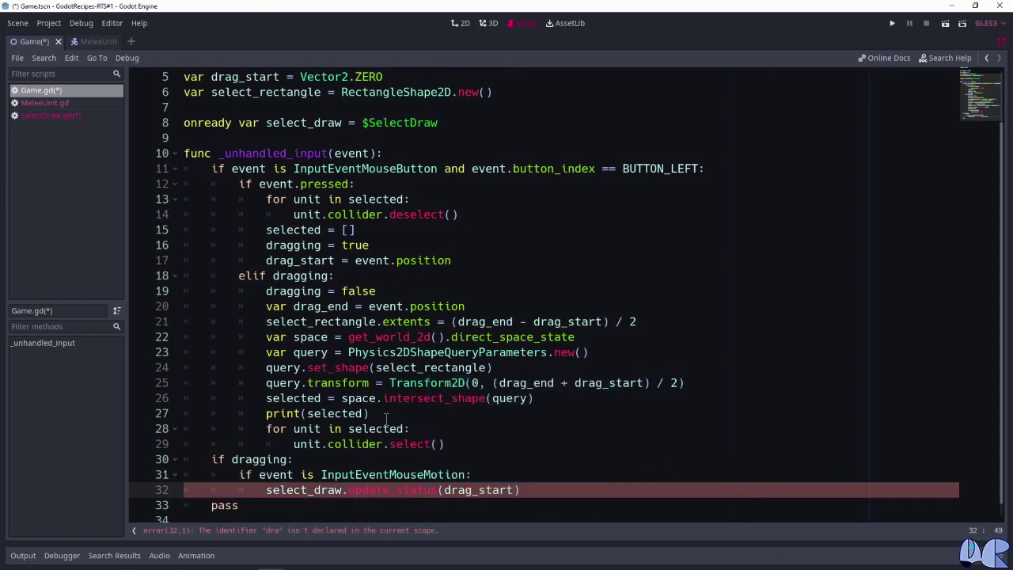
{"action": "type", "text": ", event."}
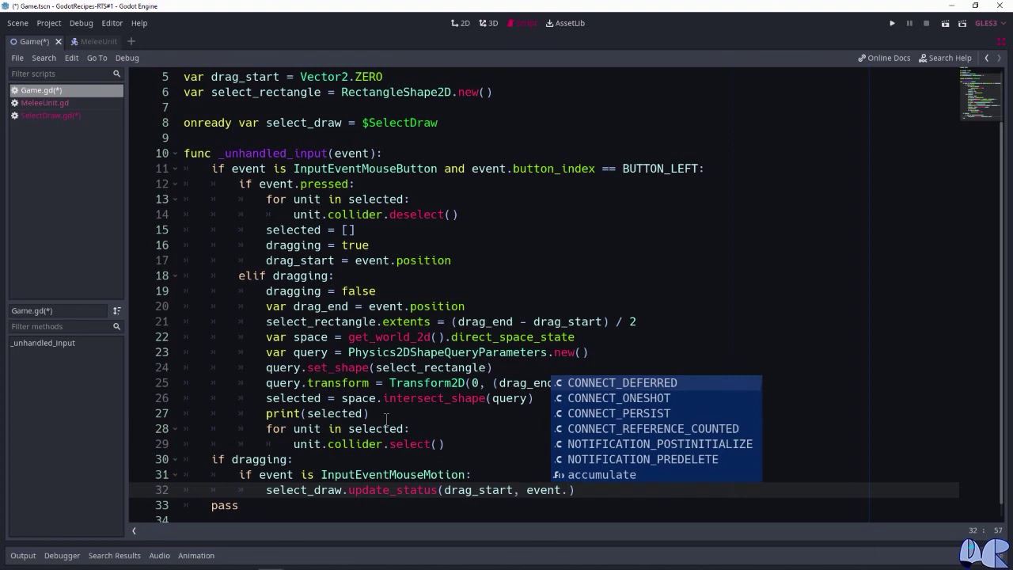
{"action": "type", "text": "po"}
{"action": "key", "text": "Return"}
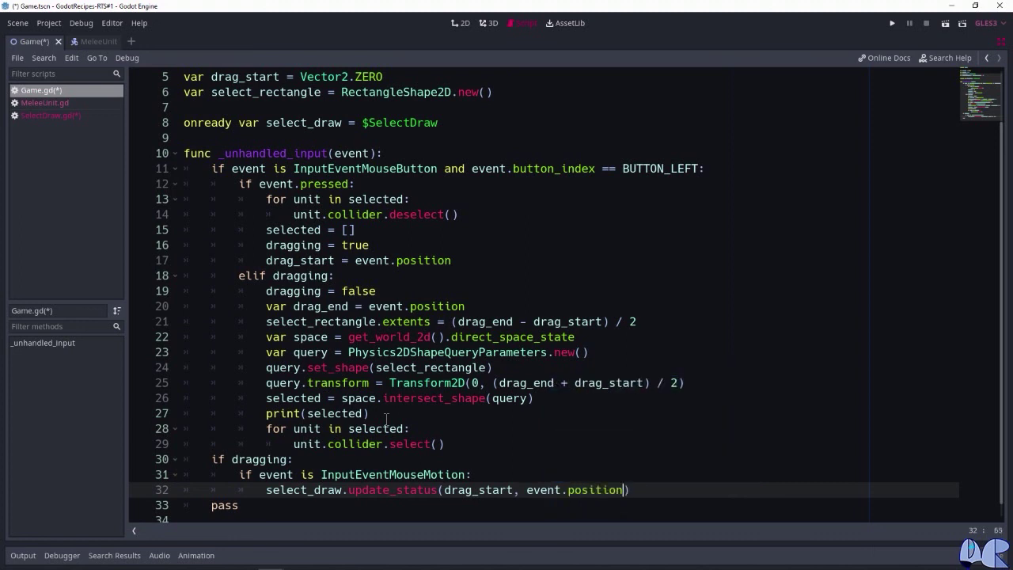
{"action": "type", "text": ", dragging"}
{"action": "scroll", "coordinate": [391, 369], "scroll_direction": "down", "scroll_amount": 1}
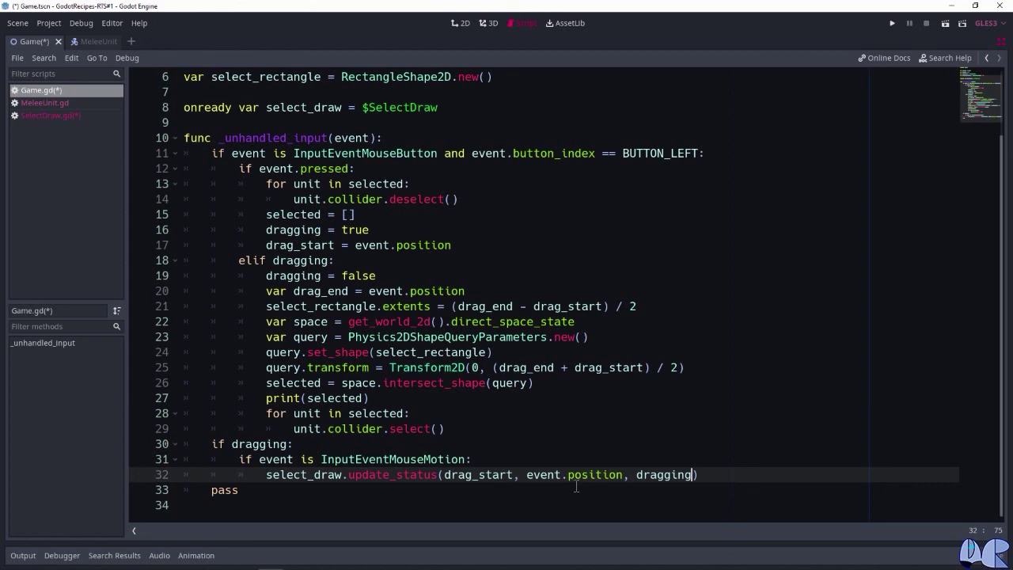
{"action": "key", "text": "End"}
Paste the line 32 update_status call after 'dragging = false' on line 19, then return to the 2D scene view.
{"action": "left_click_drag", "start_coordinate": [595, 481], "coordinate": [268, 482], "text": "shift"}
{"action": "key", "text": "ctrl+c"}
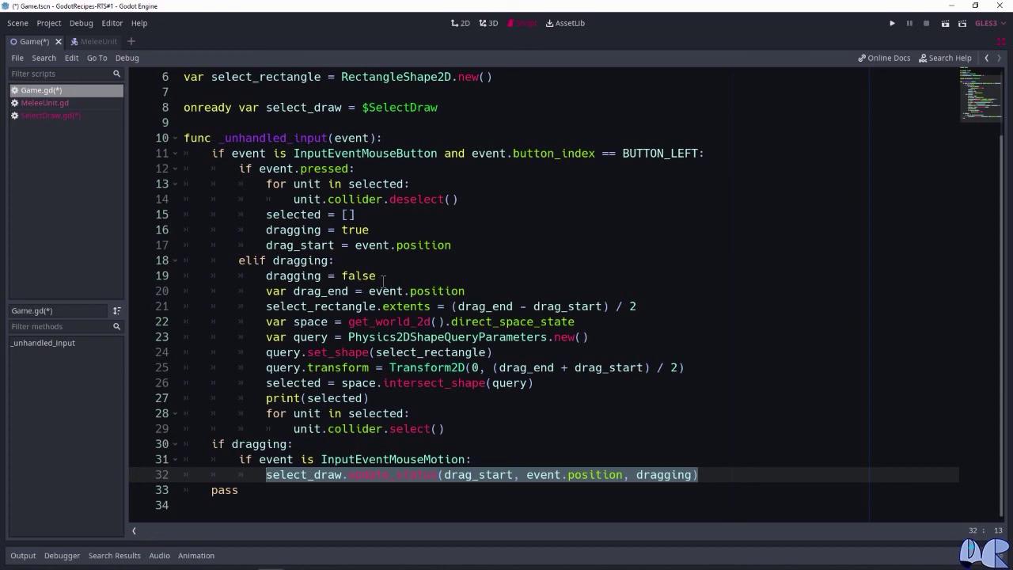
{"action": "left_click", "coordinate": [384, 276]}
{"action": "key", "text": "Return"}
{"action": "key", "text": "ctrl+v"}
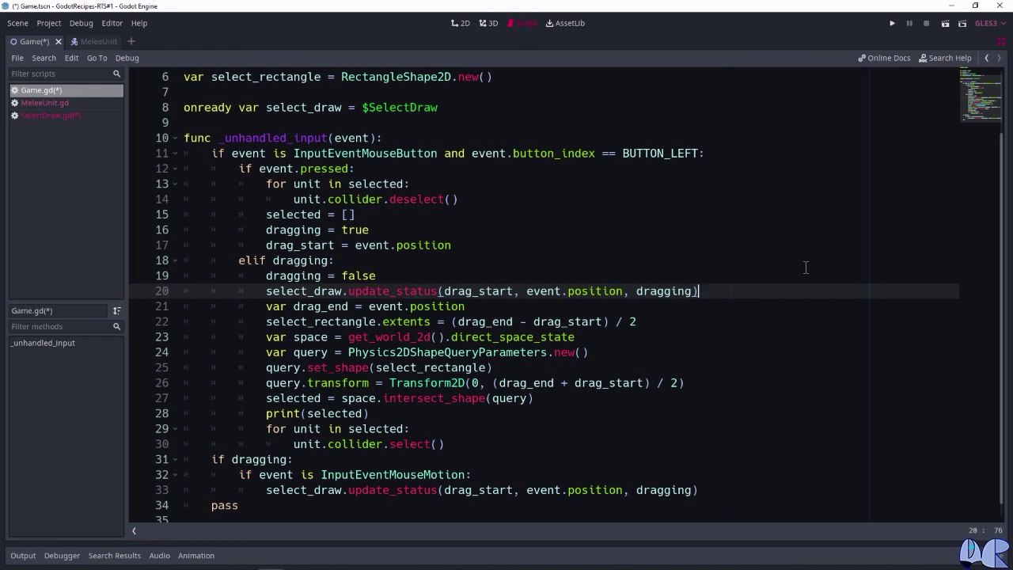
{"action": "left_click", "coordinate": [1000, 41]}
{"action": "left_click", "coordinate": [458, 23]}
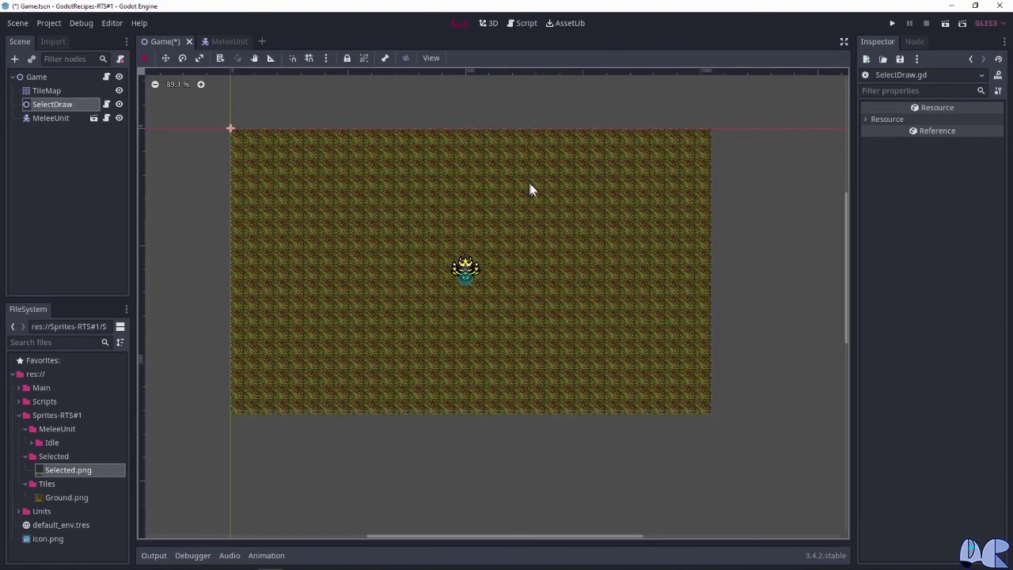
Select MeleeUnit and duplicate it with Ctrl+D to create the extra units.
{"action": "left_click", "coordinate": [51, 118]}
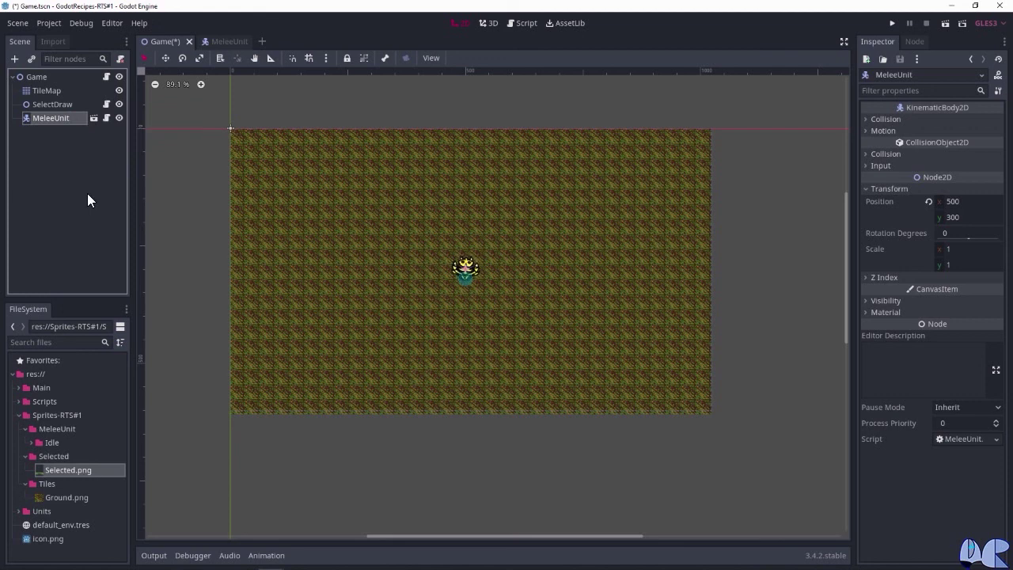
{"action": "key", "text": "ctrl+d"}
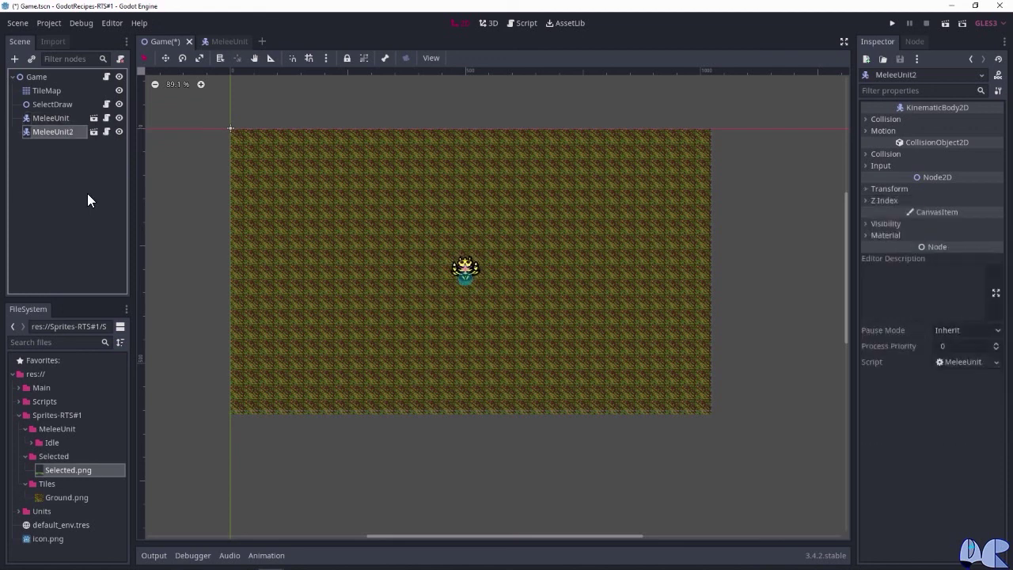
{"action": "key", "text": "ctrl+d"}
{"action": "key", "text": "ctrl+d"}
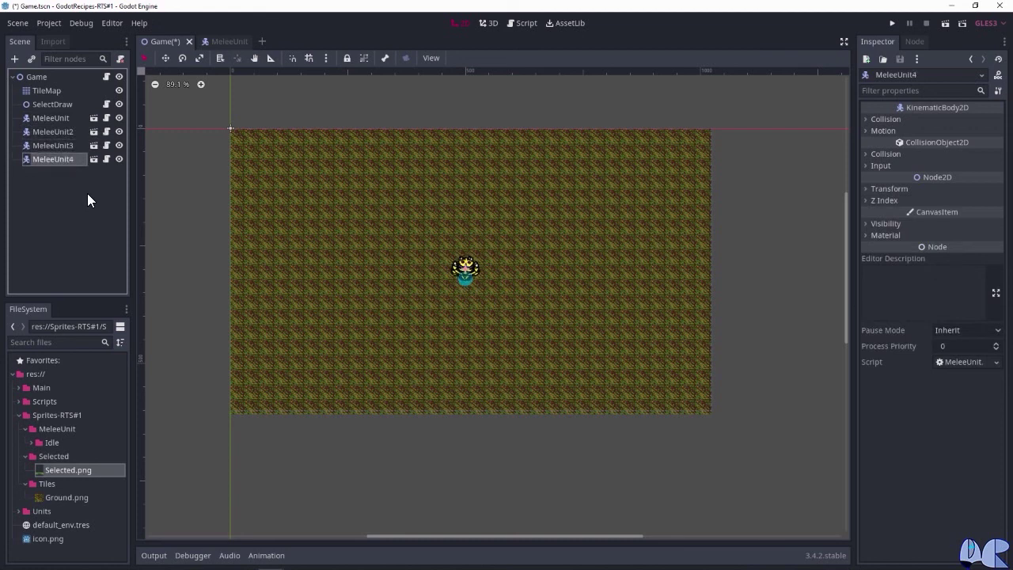
{"action": "key", "text": "ctrl+d"}
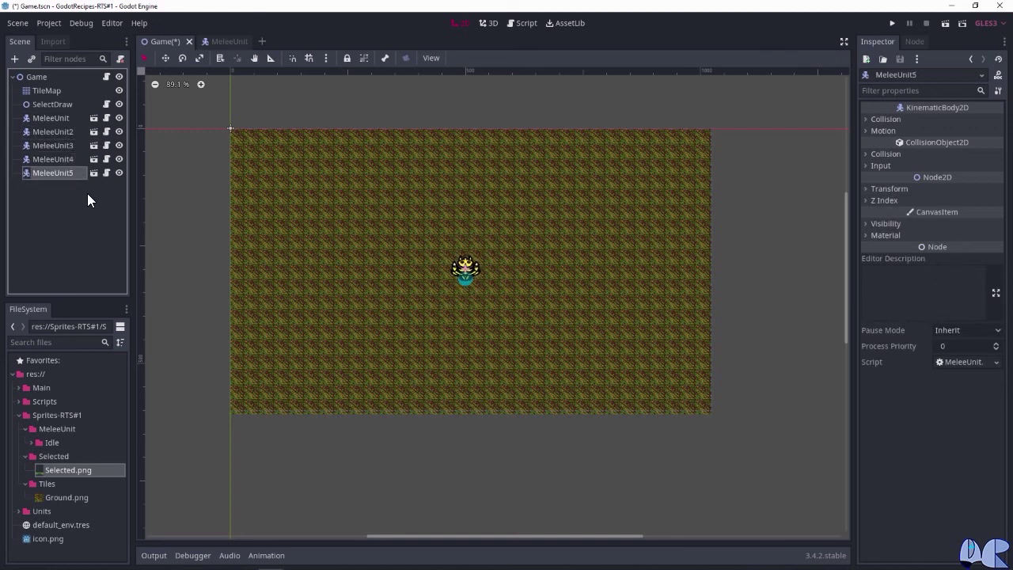
Move MeleeUnit2–5 to the left, right, lower left and lower right of the group, then save the scene.
{"action": "left_click", "coordinate": [62, 131]}
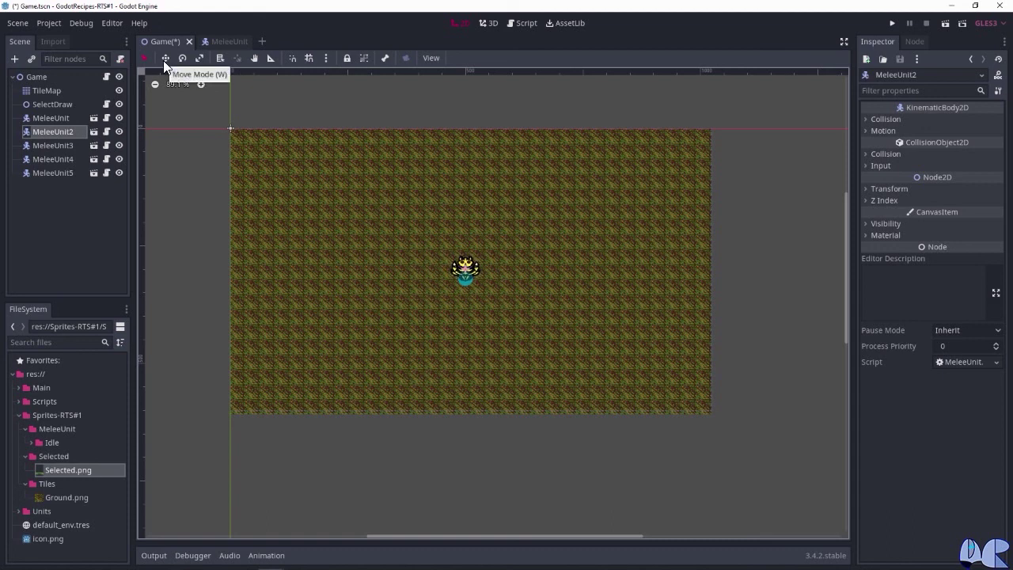
{"action": "left_click", "coordinate": [165, 63]}
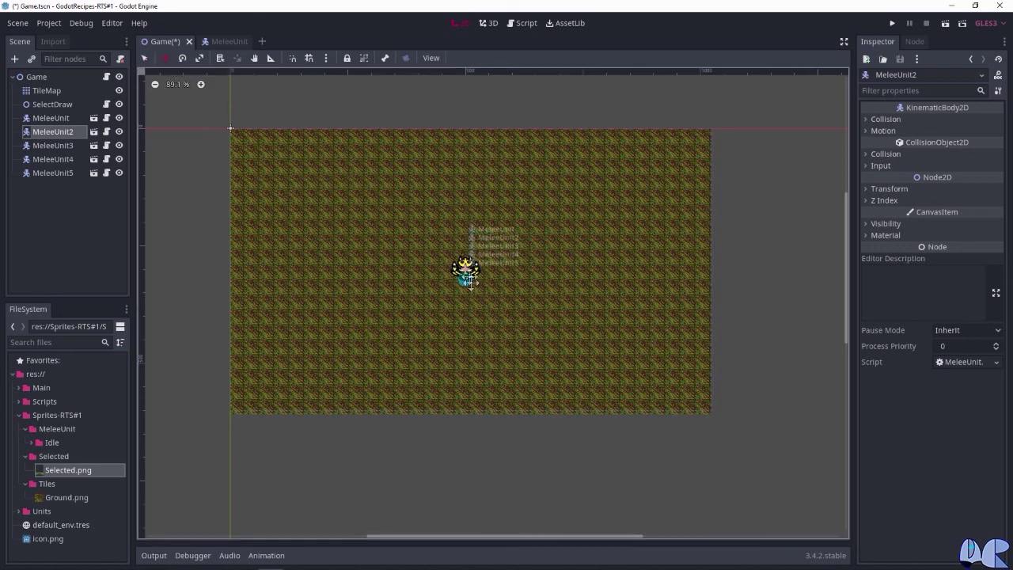
{"action": "left_click_drag", "start_coordinate": [468, 272], "coordinate": [426, 274]}
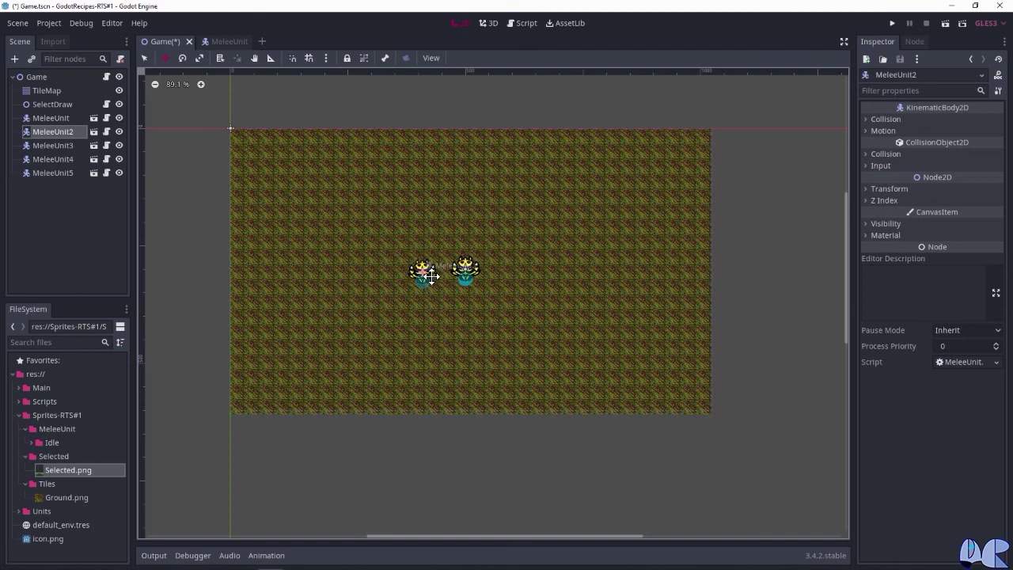
{"action": "left_click", "coordinate": [61, 145]}
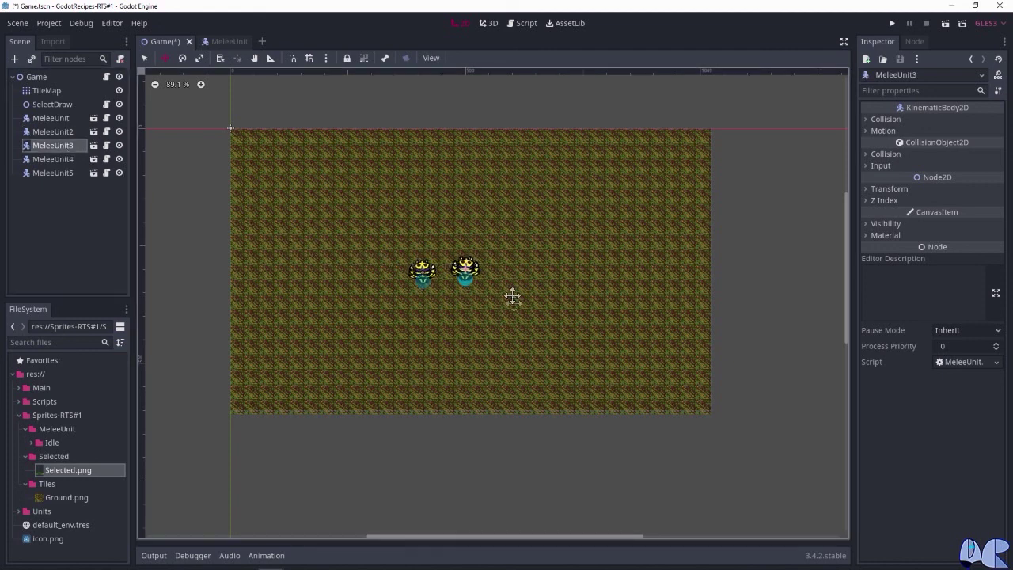
{"action": "left_click_drag", "start_coordinate": [466, 269], "coordinate": [516, 272]}
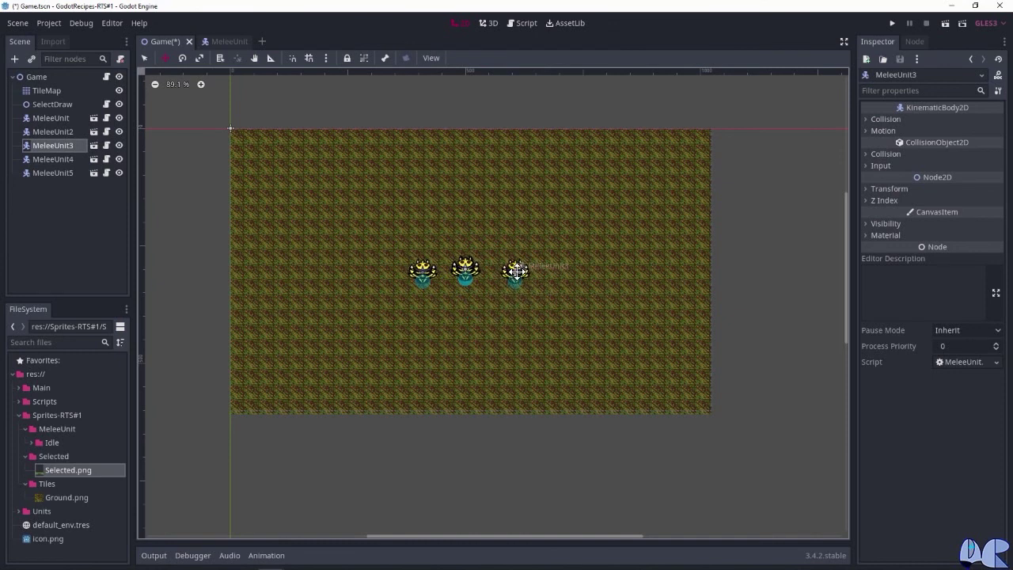
{"action": "left_click", "coordinate": [67, 160]}
{"action": "left_click_drag", "start_coordinate": [466, 271], "coordinate": [435, 307]}
{"action": "left_click", "coordinate": [53, 173]}
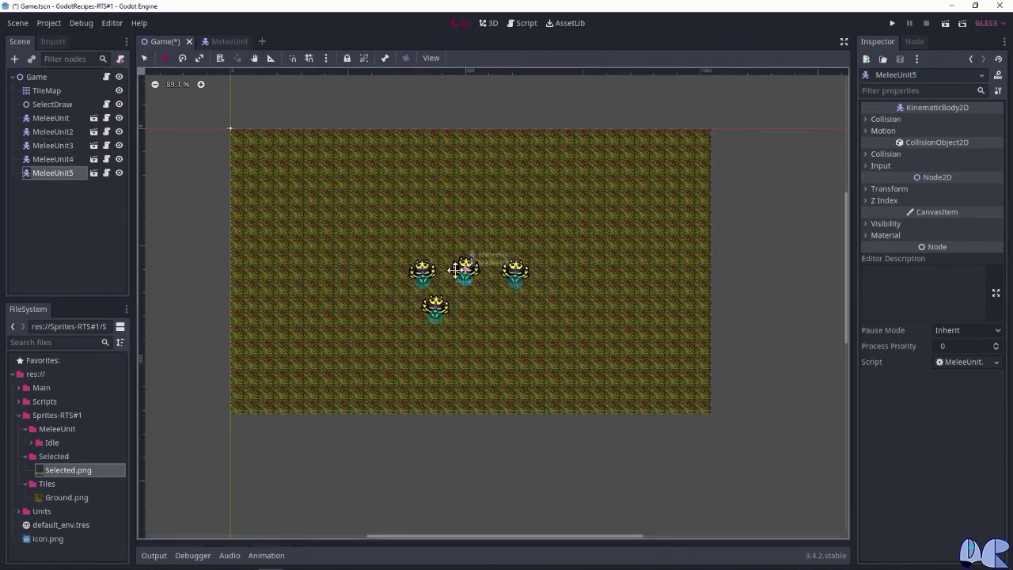
{"action": "left_click_drag", "start_coordinate": [479, 285], "coordinate": [492, 331]}
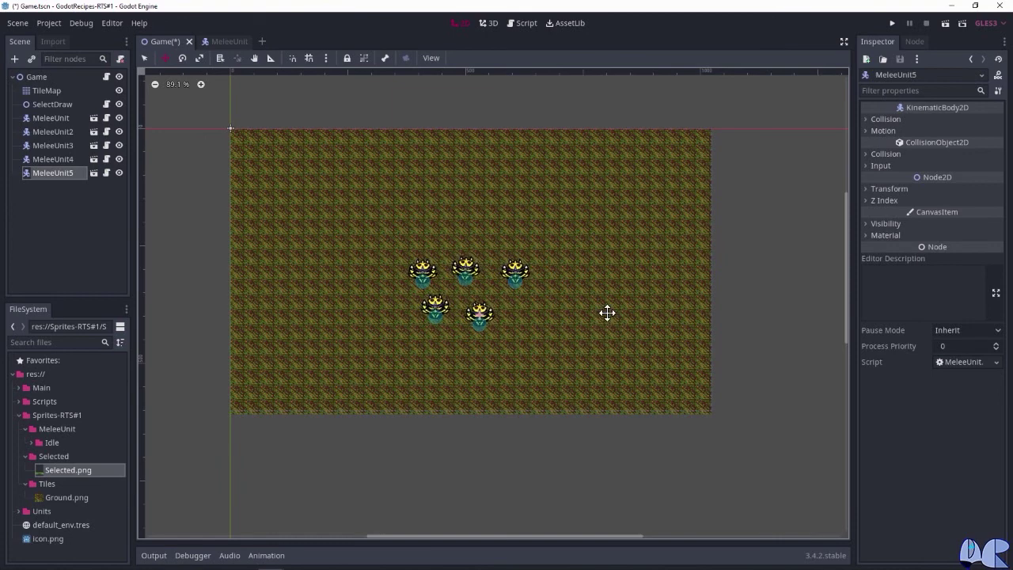
{"action": "key", "text": "ctrl+s"}
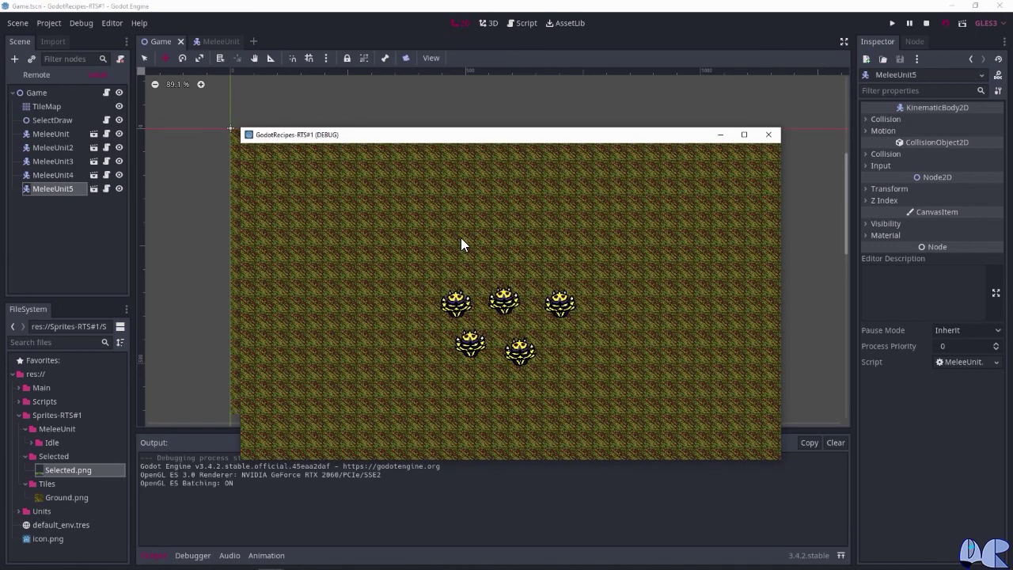
In the running game, drag trial boxes over empty ground and around the units, selecting three of them.
{"action": "left_click_drag", "start_coordinate": [431, 184], "coordinate": [618, 261]}
{"action": "mouse_move", "coordinate": [328, 165]}
{"action": "left_mouse_down"}
{"action": "mouse_move", "coordinate": [327, 250]}
{"action": "mouse_move", "coordinate": [697, 271]}
{"action": "left_mouse_up"}
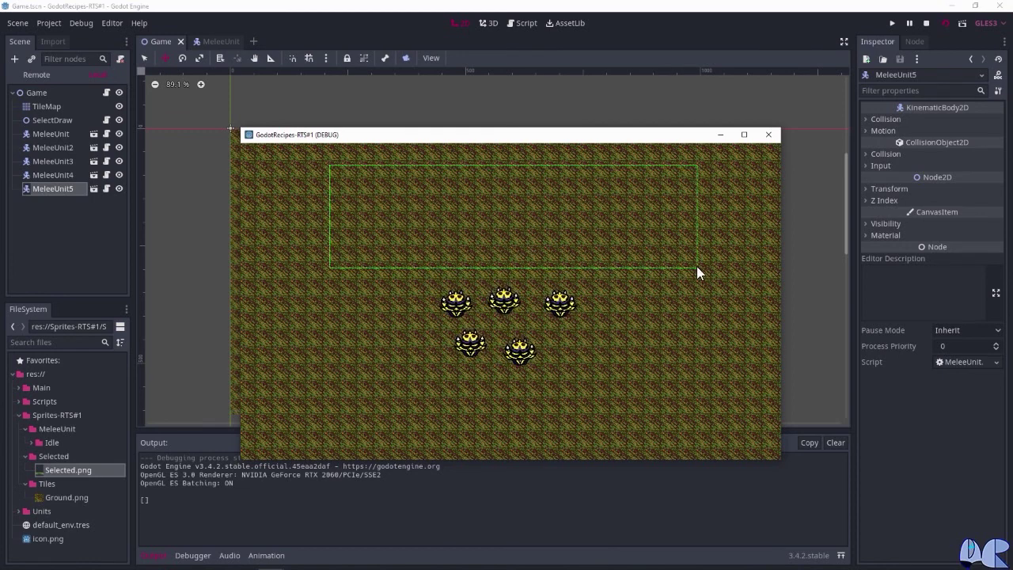
{"action": "left_click_drag", "start_coordinate": [697, 267], "coordinate": [697, 268]}
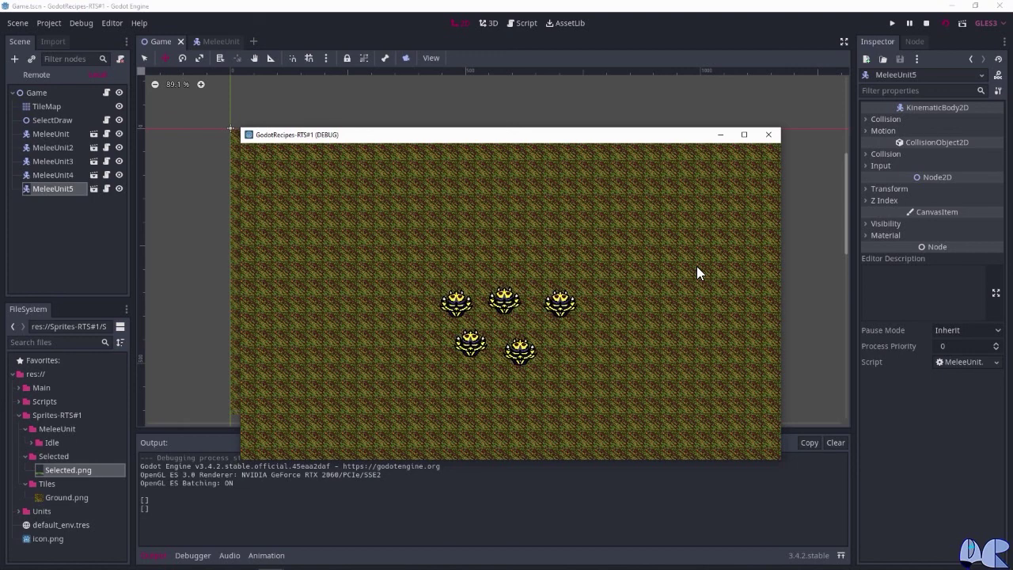
{"action": "mouse_move", "coordinate": [419, 251]}
{"action": "left_mouse_down"}
{"action": "mouse_move", "coordinate": [478, 318]}
{"action": "mouse_move", "coordinate": [481, 375]}
{"action": "left_mouse_up"}
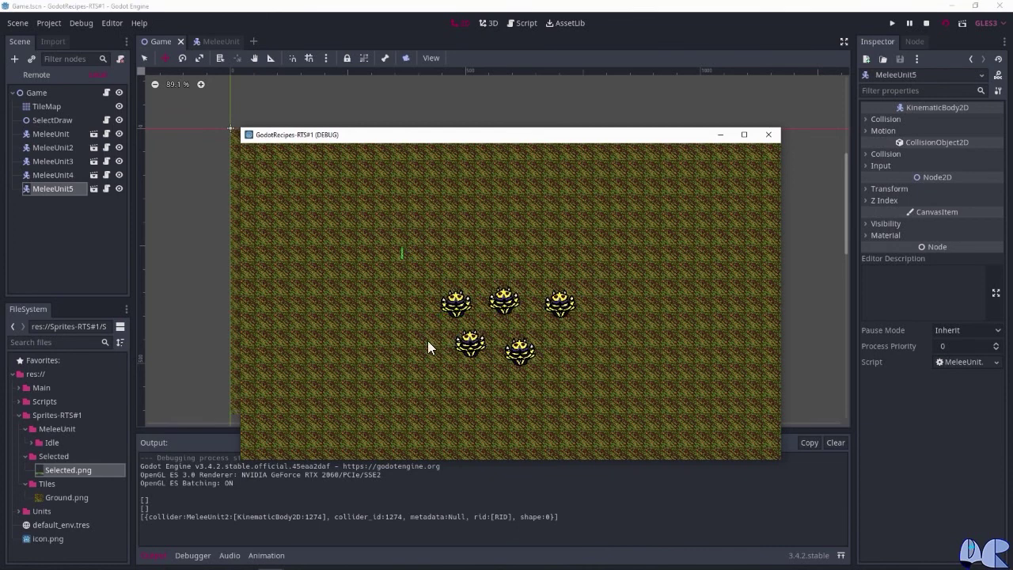
{"action": "left_click", "coordinate": [568, 245]}
{"action": "left_click_drag", "start_coordinate": [393, 263], "coordinate": [567, 312]}
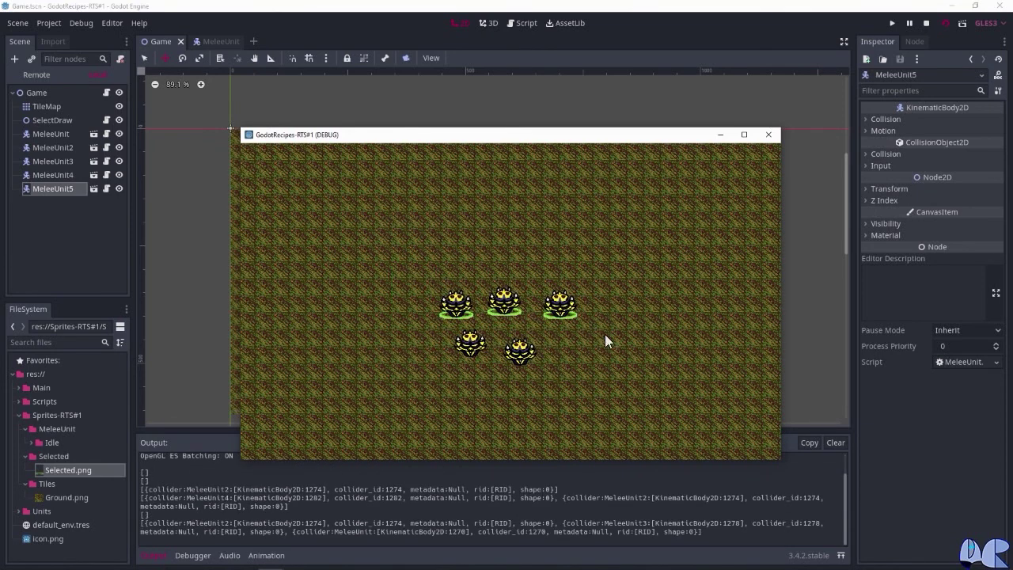
{"action": "left_click", "coordinate": [487, 271]}
{"action": "left_click_drag", "start_coordinate": [496, 250], "coordinate": [601, 377]}
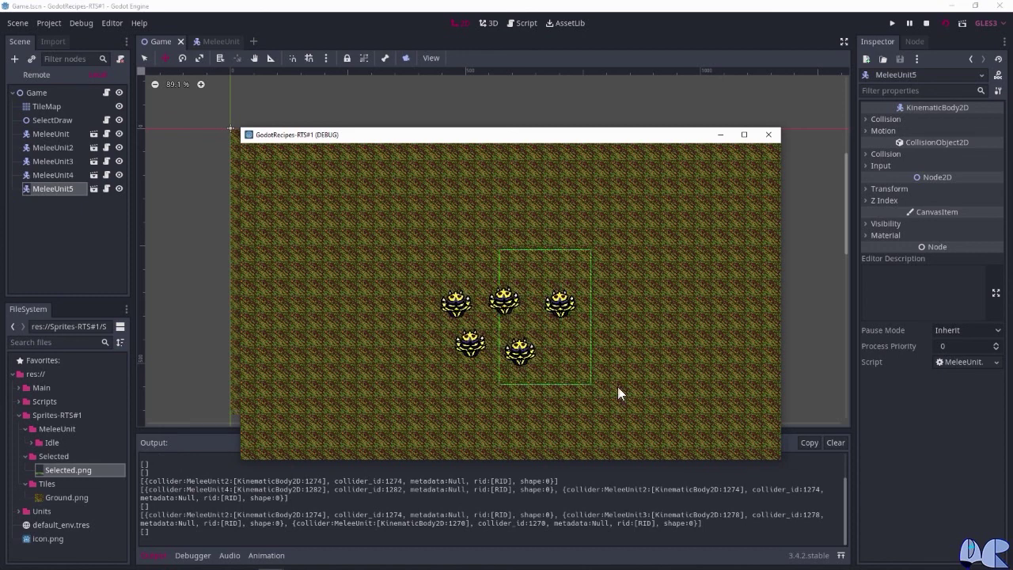
Box-select the two lower units, then four, all five, three and two units, clearing the selection each time.
{"action": "left_click", "coordinate": [601, 382]}
{"action": "left_click_drag", "start_coordinate": [430, 324], "coordinate": [565, 378]}
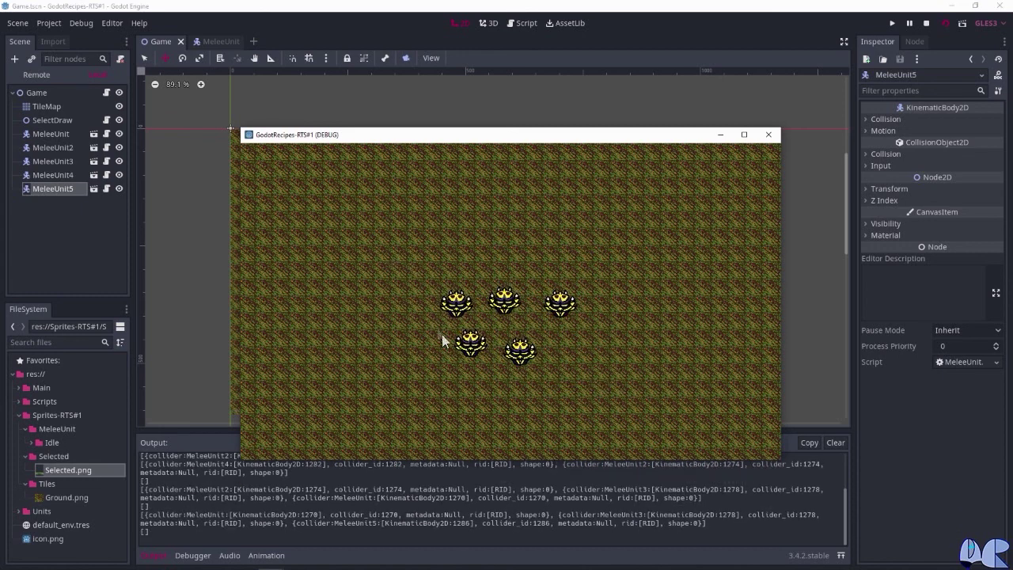
{"action": "left_click", "coordinate": [564, 372]}
{"action": "left_click_drag", "start_coordinate": [410, 266], "coordinate": [548, 378]}
{"action": "left_click", "coordinate": [548, 378]}
{"action": "left_click_drag", "start_coordinate": [373, 227], "coordinate": [649, 381]}
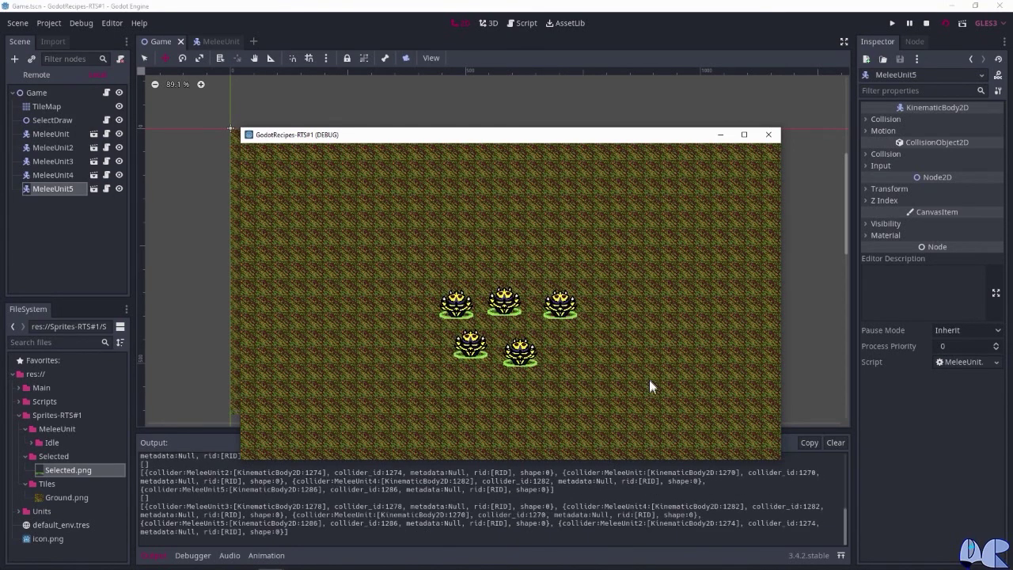
{"action": "left_click", "coordinate": [603, 348]}
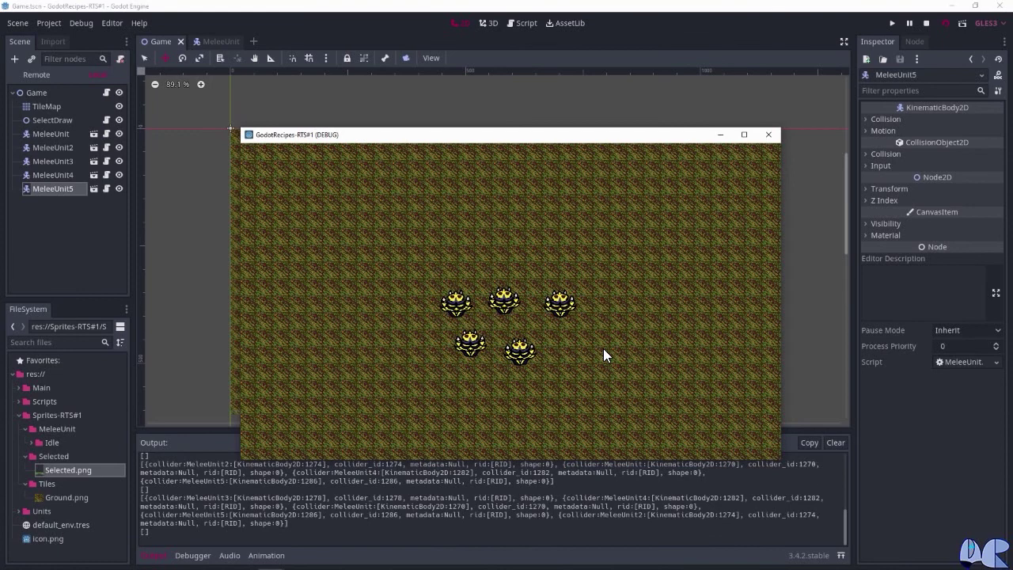
{"action": "left_click_drag", "start_coordinate": [485, 357], "coordinate": [387, 279]}
{"action": "left_click", "coordinate": [620, 378]}
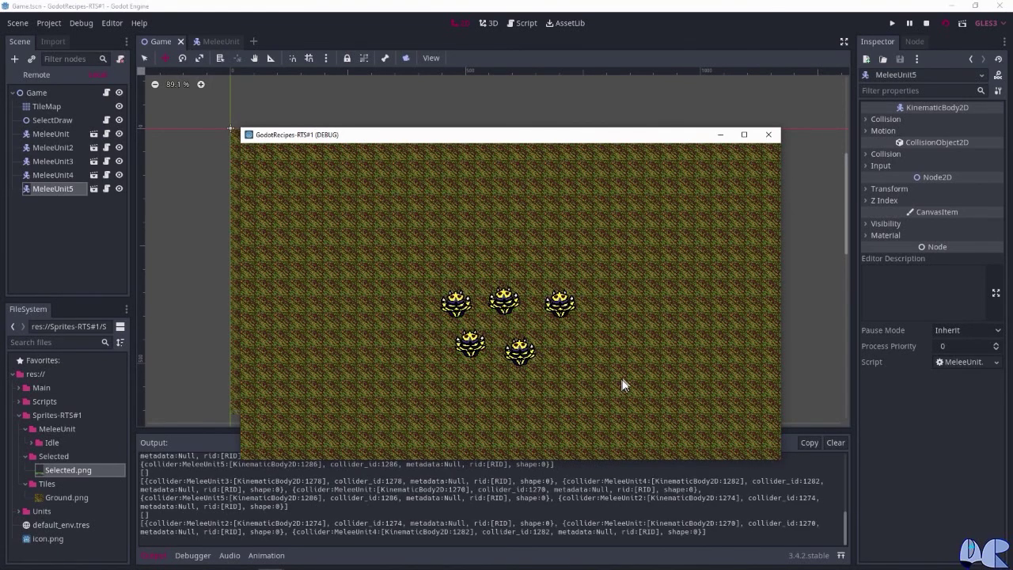
{"action": "left_click_drag", "start_coordinate": [574, 342], "coordinate": [387, 370]}
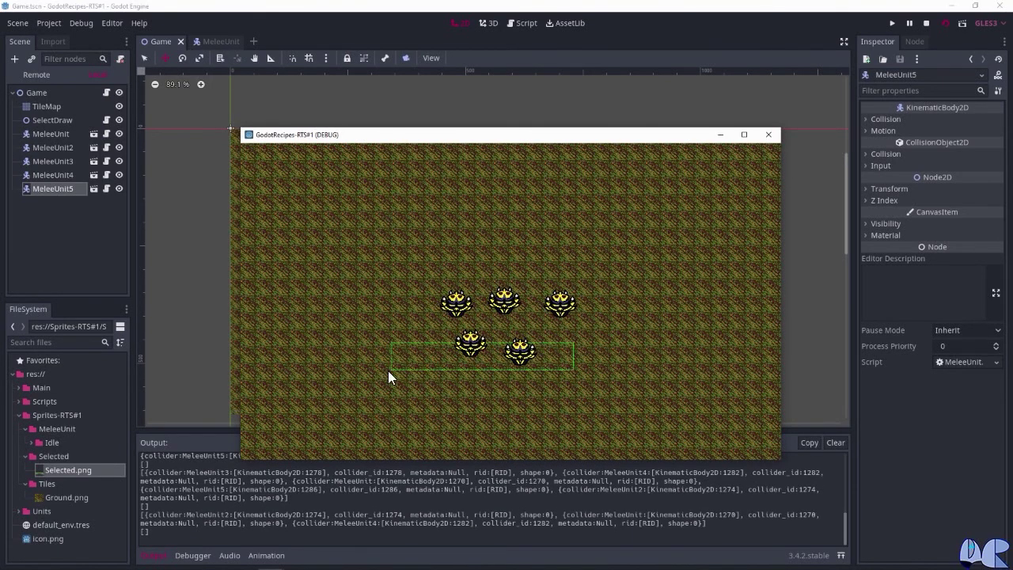
{"action": "left_click", "coordinate": [612, 363]}
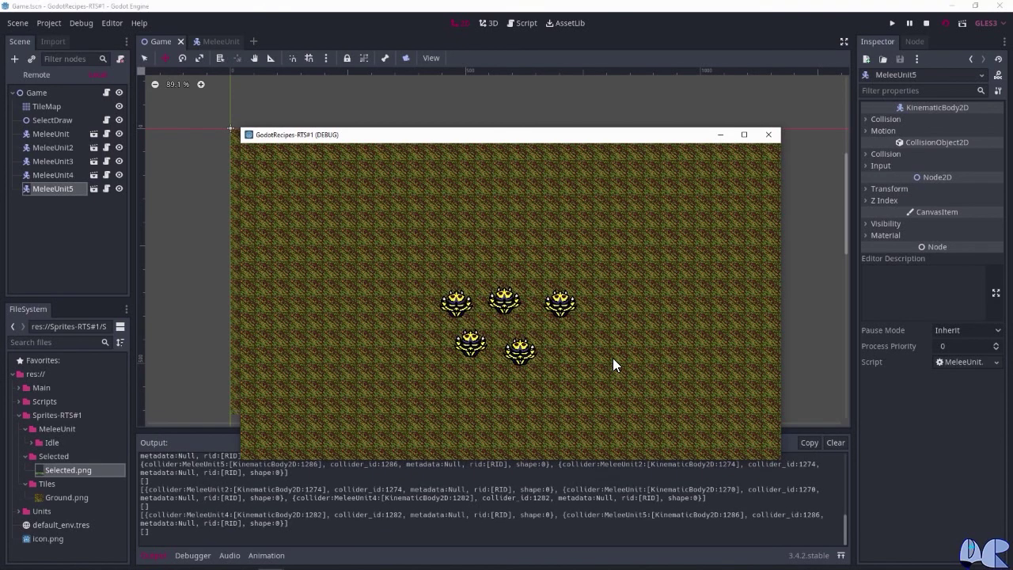